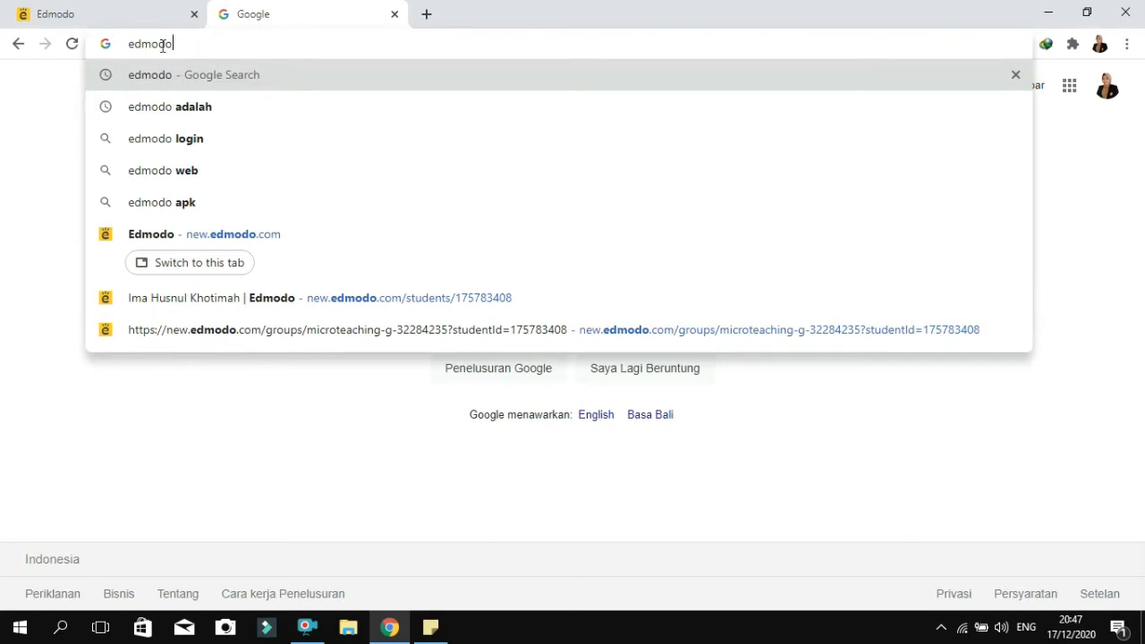
# Search Google for edmodo, open the Edmodo website and review its homepage sections for teachers, students, families and admins
pyautogui.click(212, 77)
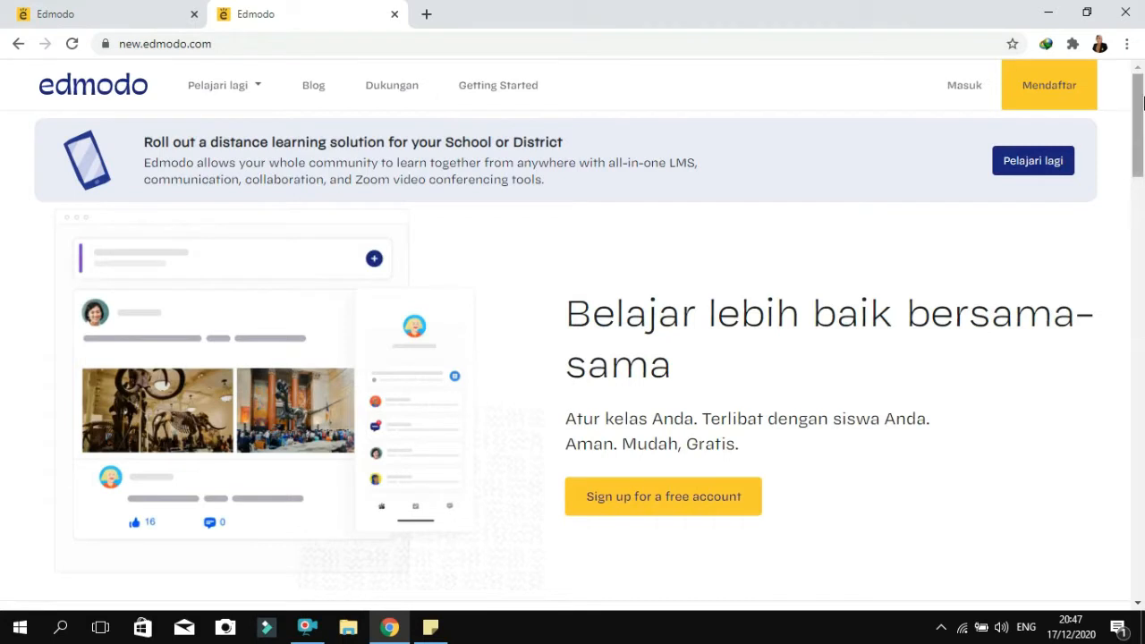
pyautogui.moveTo(1142, 103); pyautogui.dragTo(1136, 128)
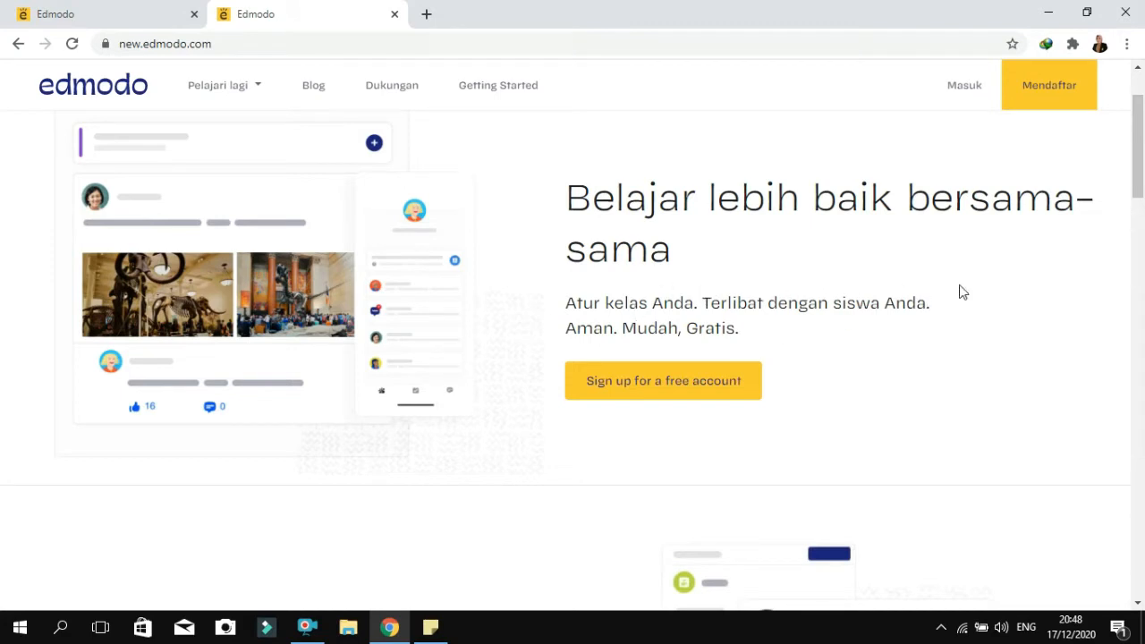
pyautogui.moveTo(1143, 144); pyautogui.dragTo(1143, 154)
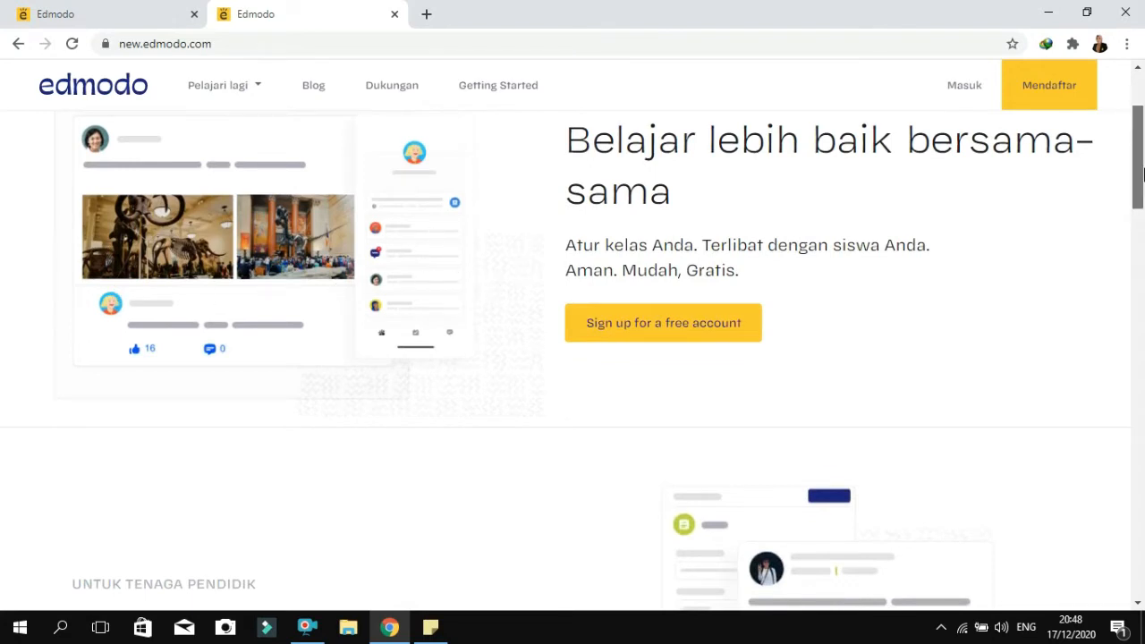
pyautogui.scroll(-3, 1140, 226)
pyautogui.moveTo(1140, 225); pyautogui.dragTo(1140, 236)
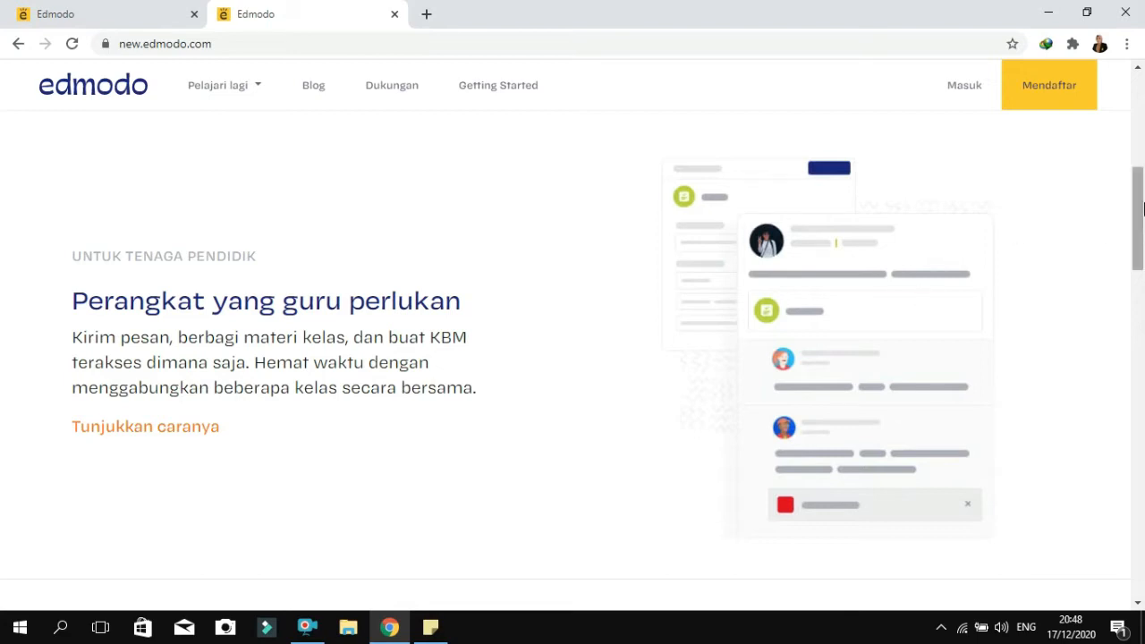
pyautogui.moveTo(1143, 207); pyautogui.dragTo(1134, 301)
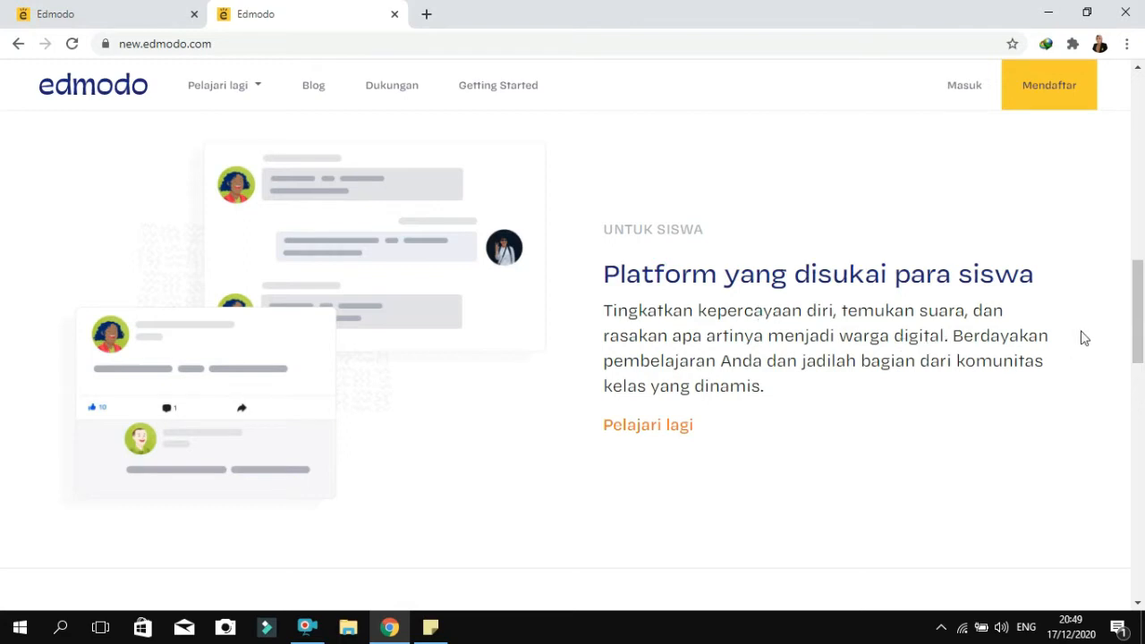
pyautogui.moveTo(1140, 308); pyautogui.dragTo(1121, 405)
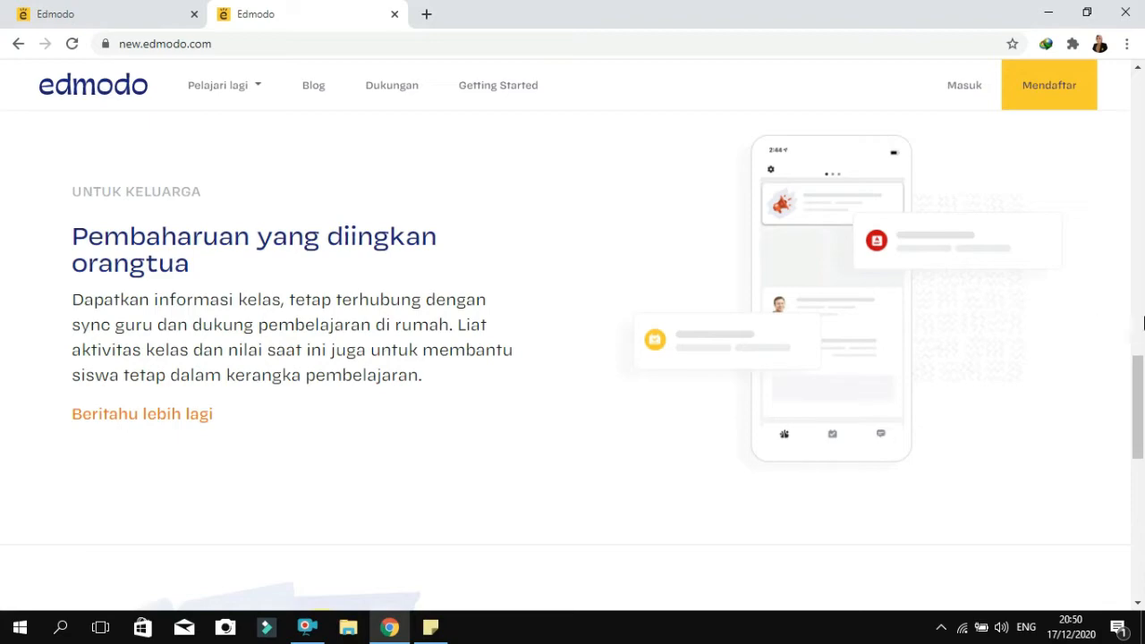
pyautogui.moveTo(1142, 385); pyautogui.dragTo(1129, 499)
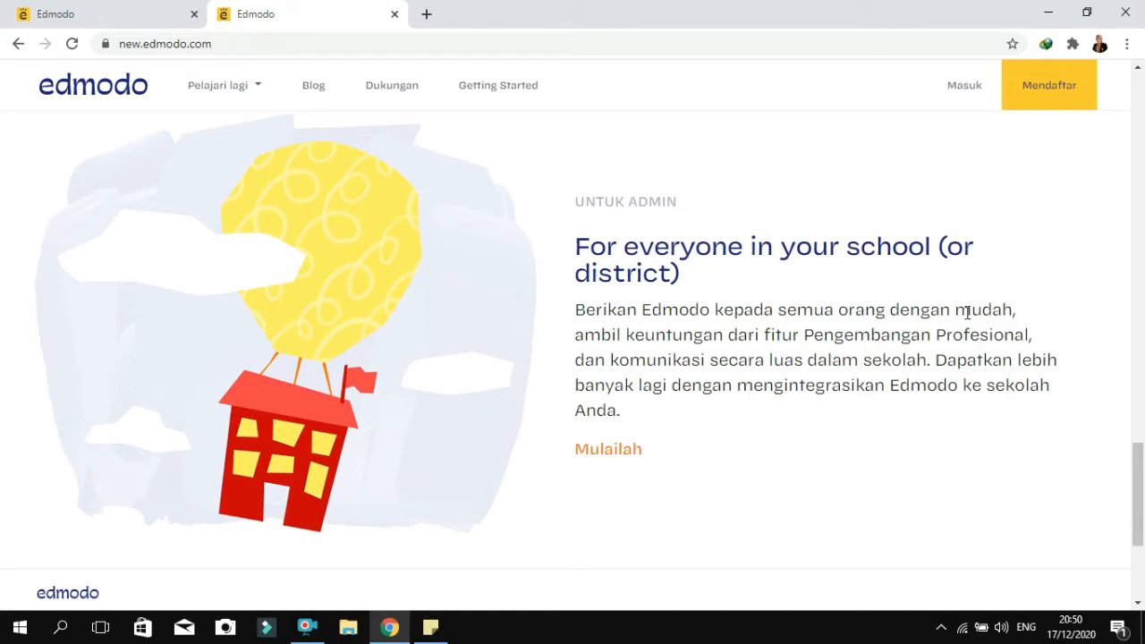
pyautogui.moveTo(1137, 492); pyautogui.dragTo(1138, 120)
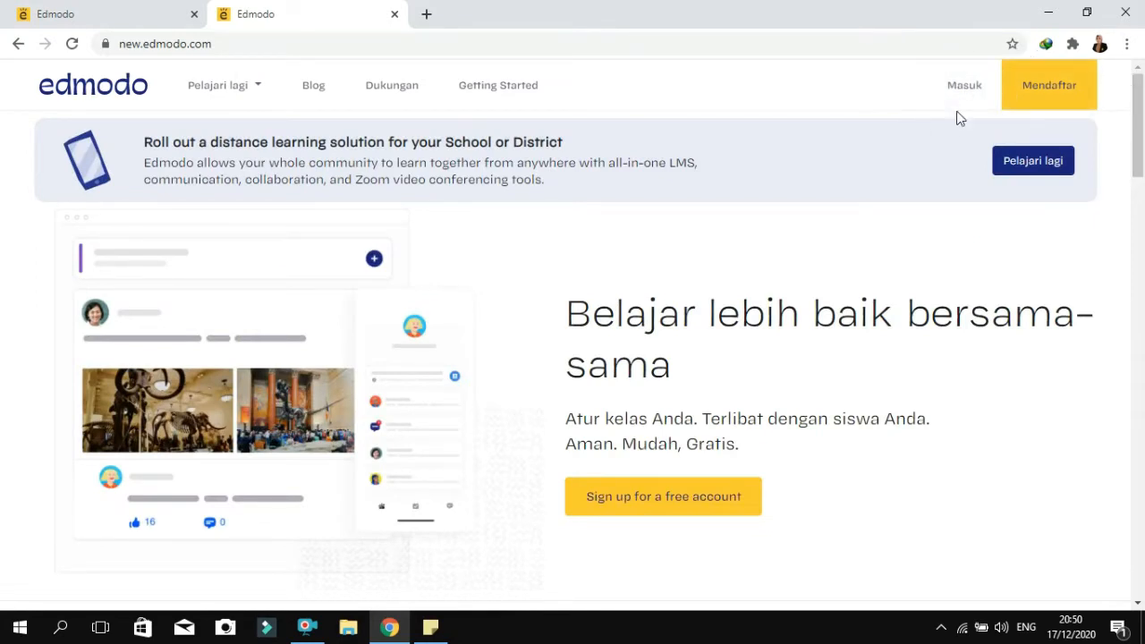
# Start signing up for a Teacher Account and set the location to Indonesia
pyautogui.click(1063, 94)
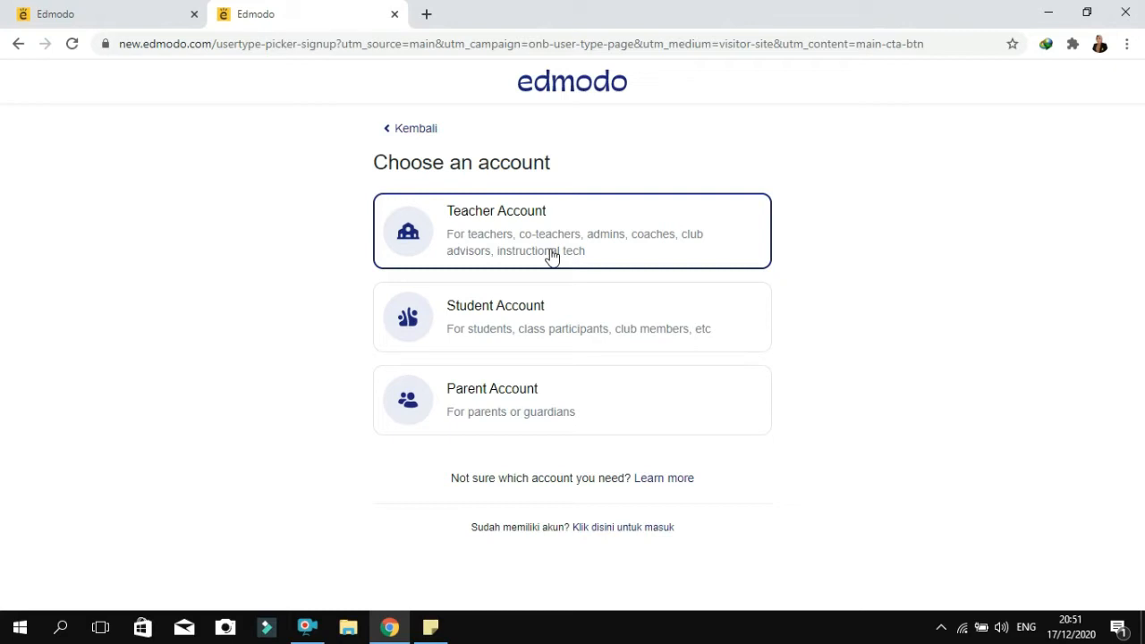
pyautogui.click(456, 235)
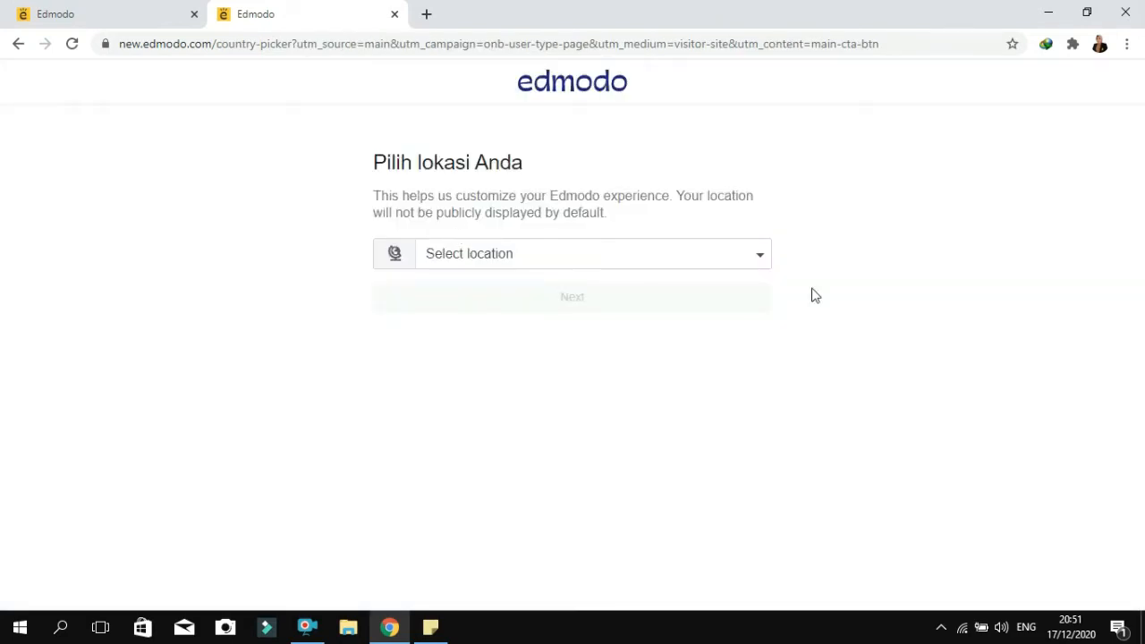
pyautogui.click(756, 258)
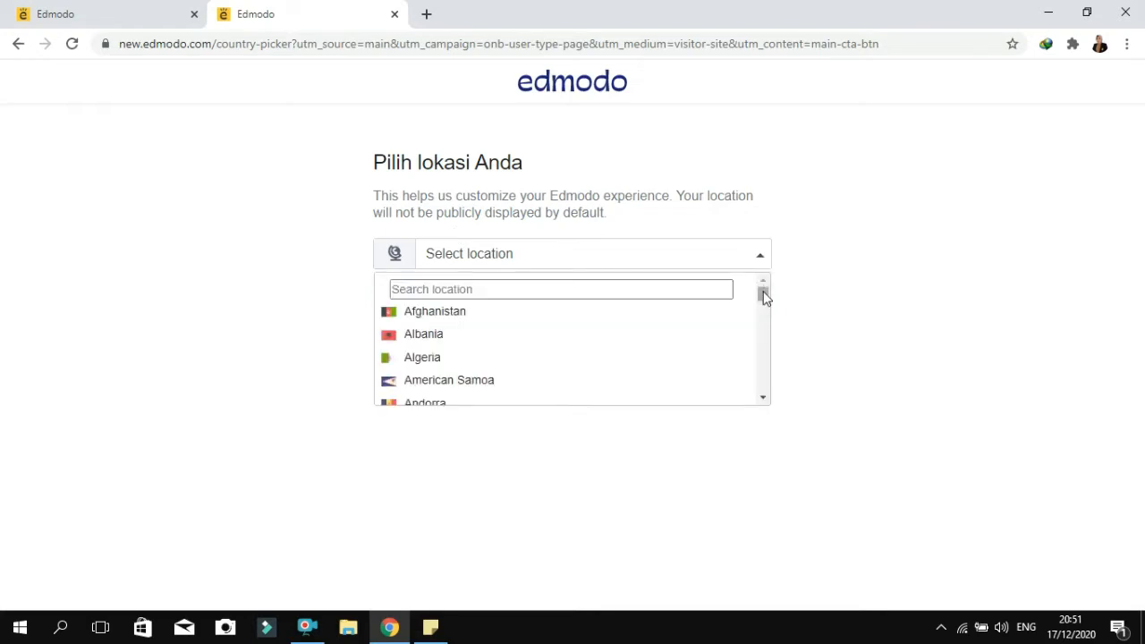
pyautogui.moveTo(765, 296); pyautogui.dragTo(766, 333)
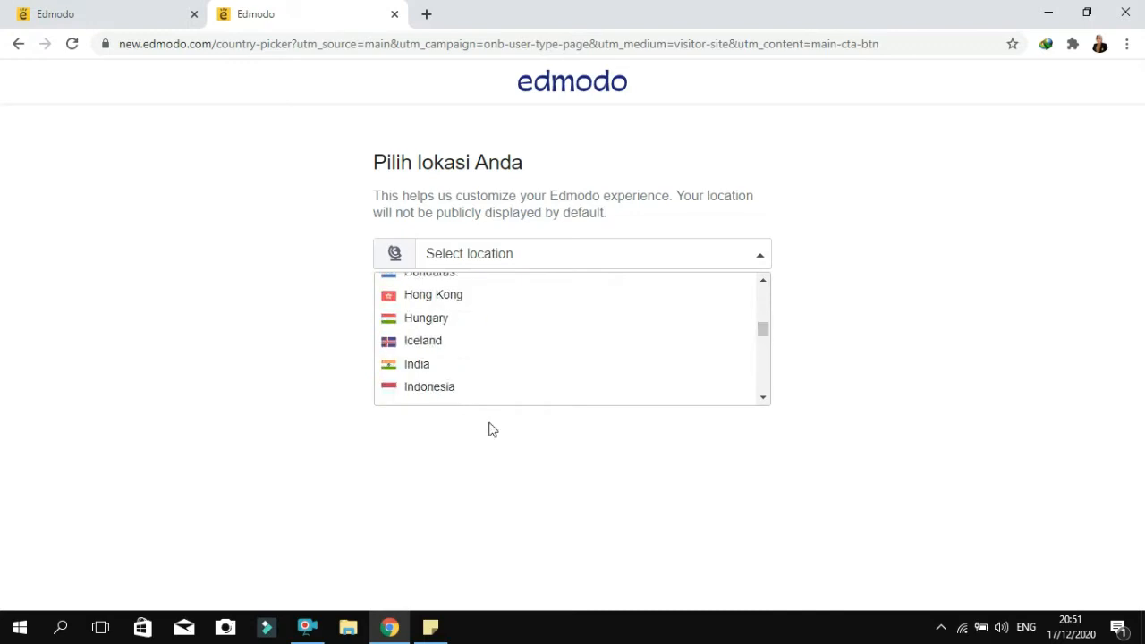
pyautogui.click(440, 390)
pyautogui.click(510, 304)
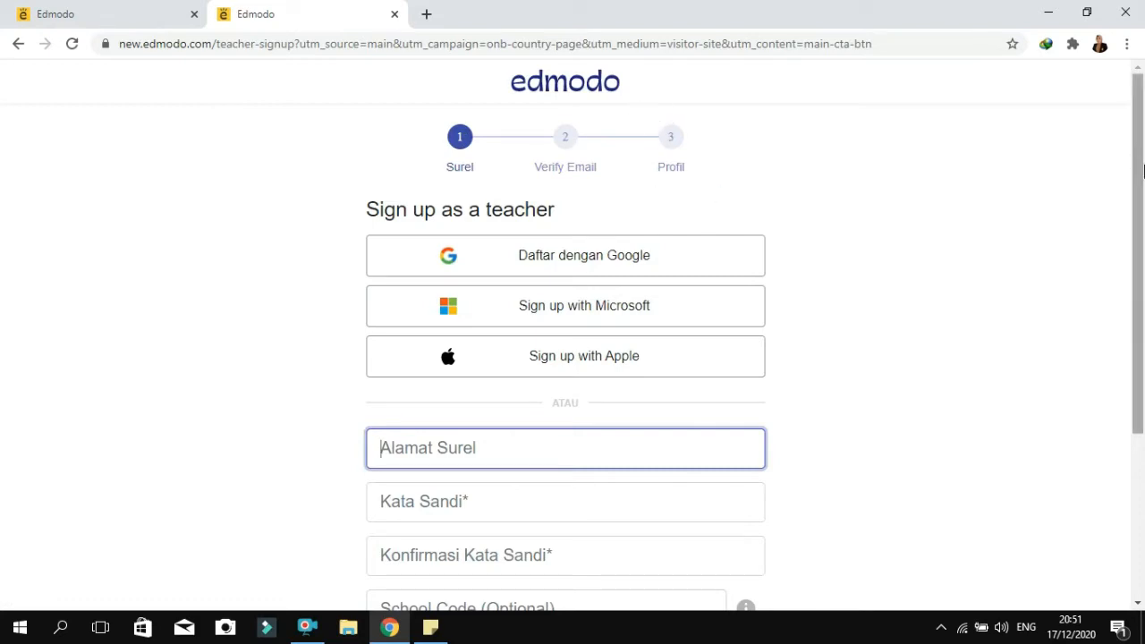
# Sign up as a teacher with the second listed Google account and allow Edmodo to access it
pyautogui.moveTo(1140, 170); pyautogui.dragTo(1139, 221)
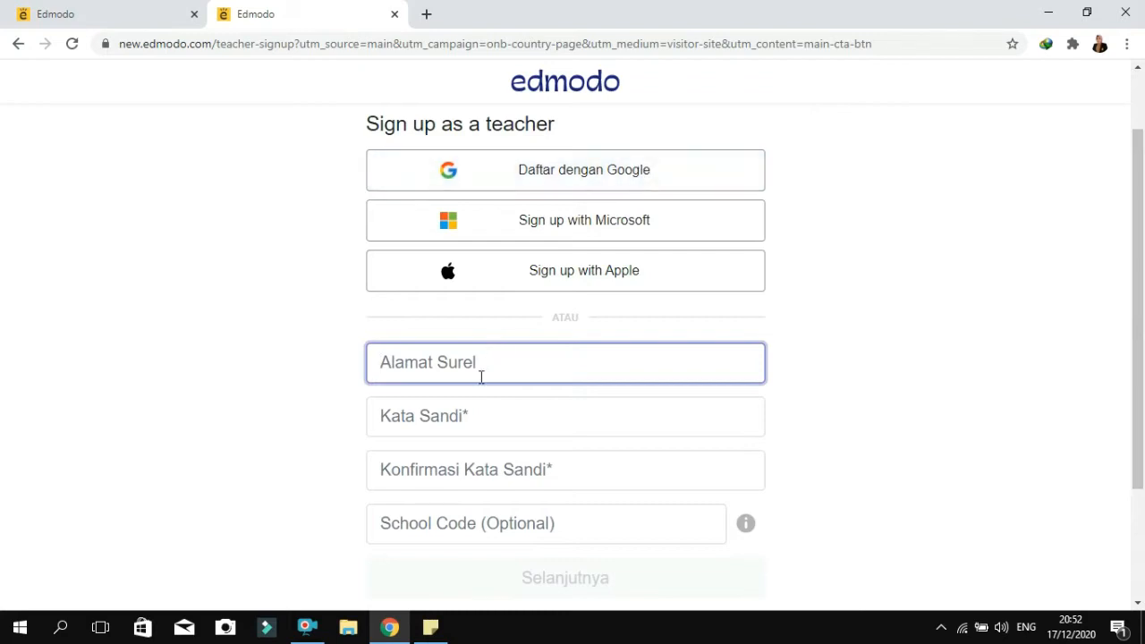
pyautogui.click(586, 175)
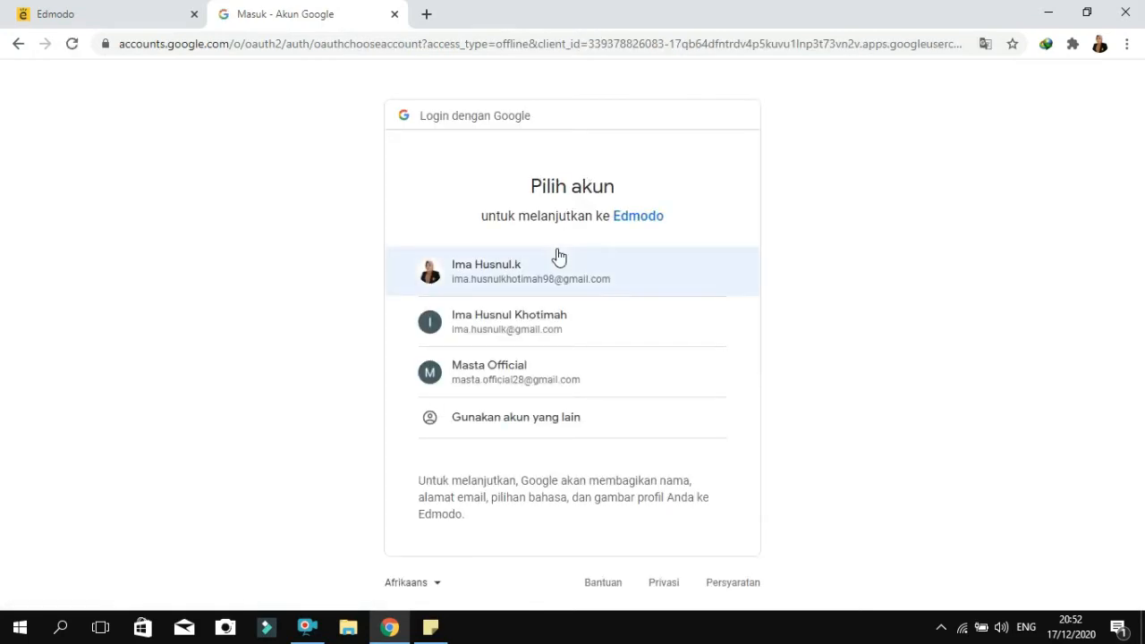
pyautogui.click(497, 328)
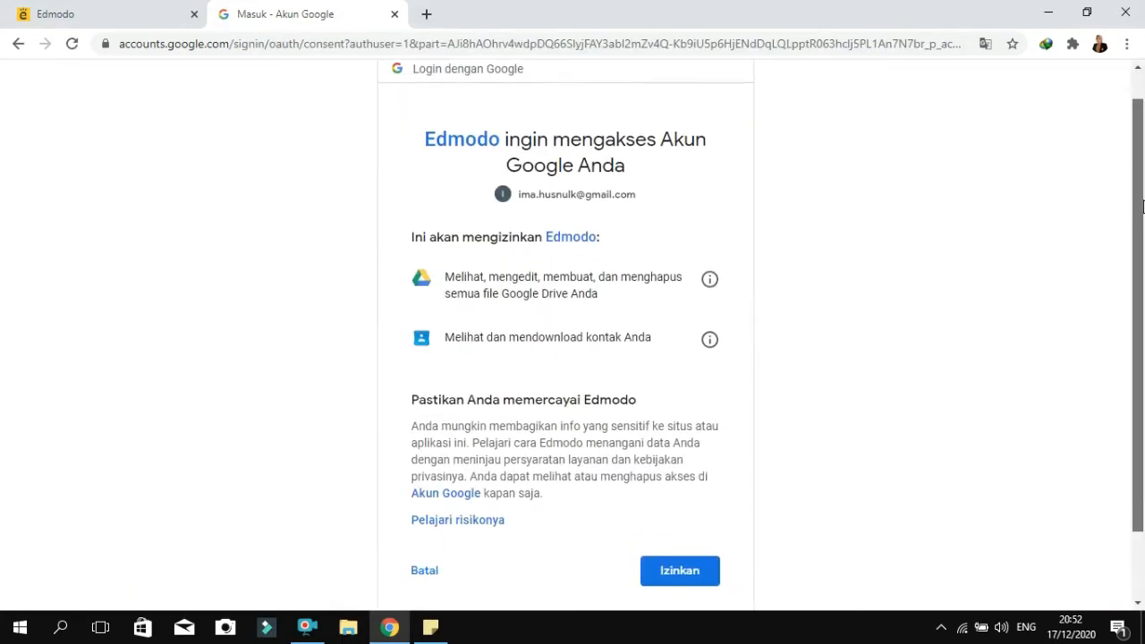
pyautogui.scroll(-1, 1142, 223)
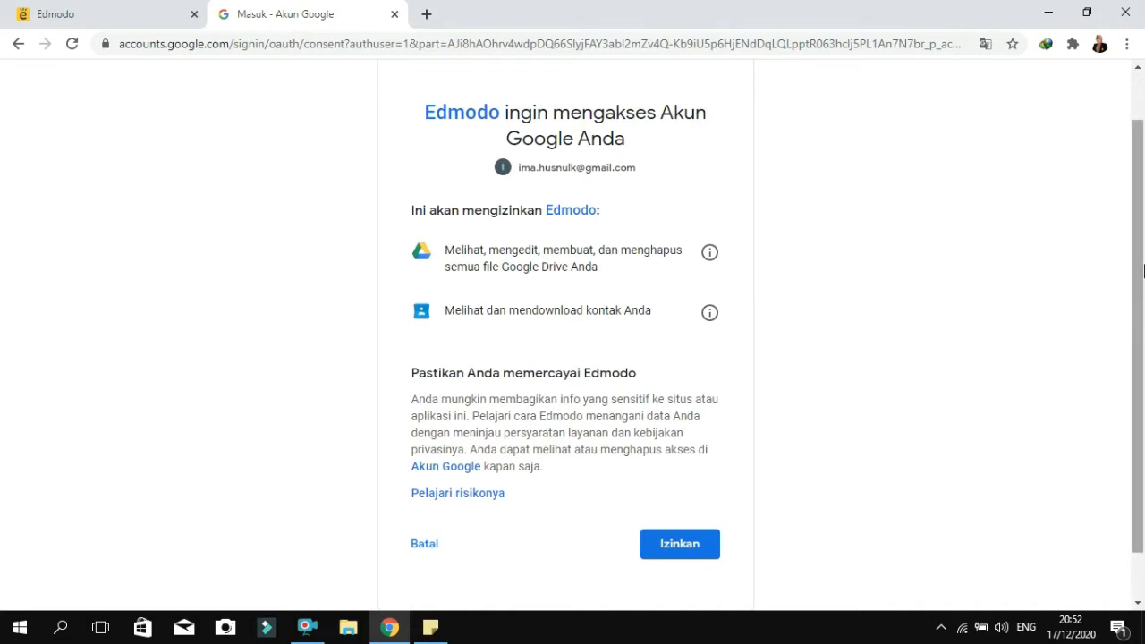
pyautogui.scroll(-1, 1142, 281)
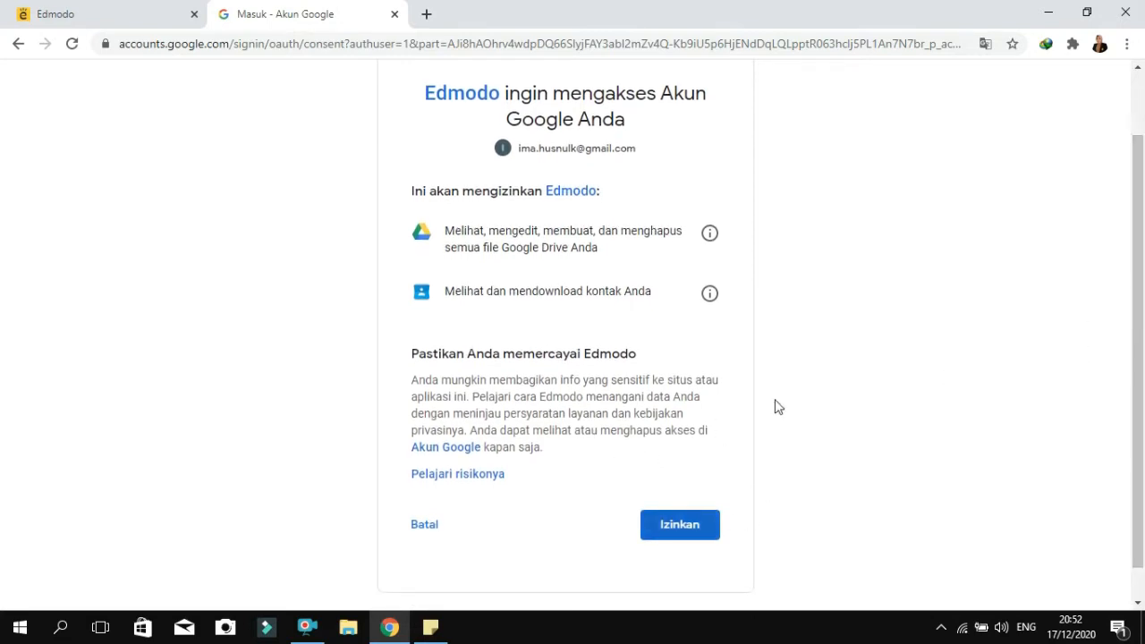
pyautogui.click(686, 530)
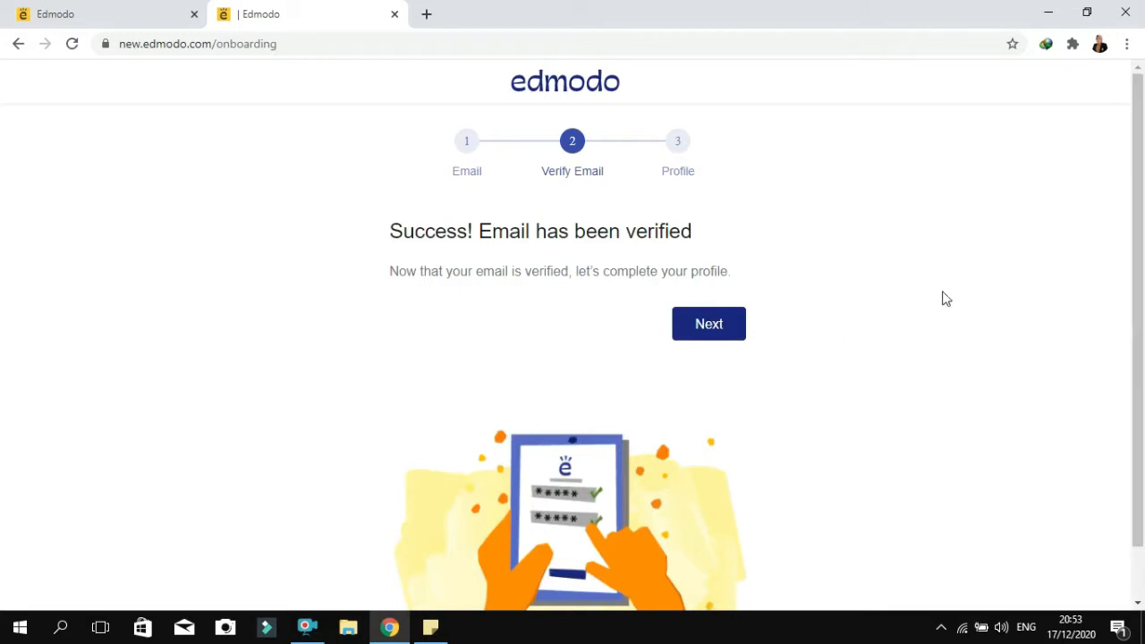
# Continue past the email verification and complete the profile with the title Ms., keeping the prefilled names
pyautogui.moveTo(1134, 184); pyautogui.dragTo(1142, 421)
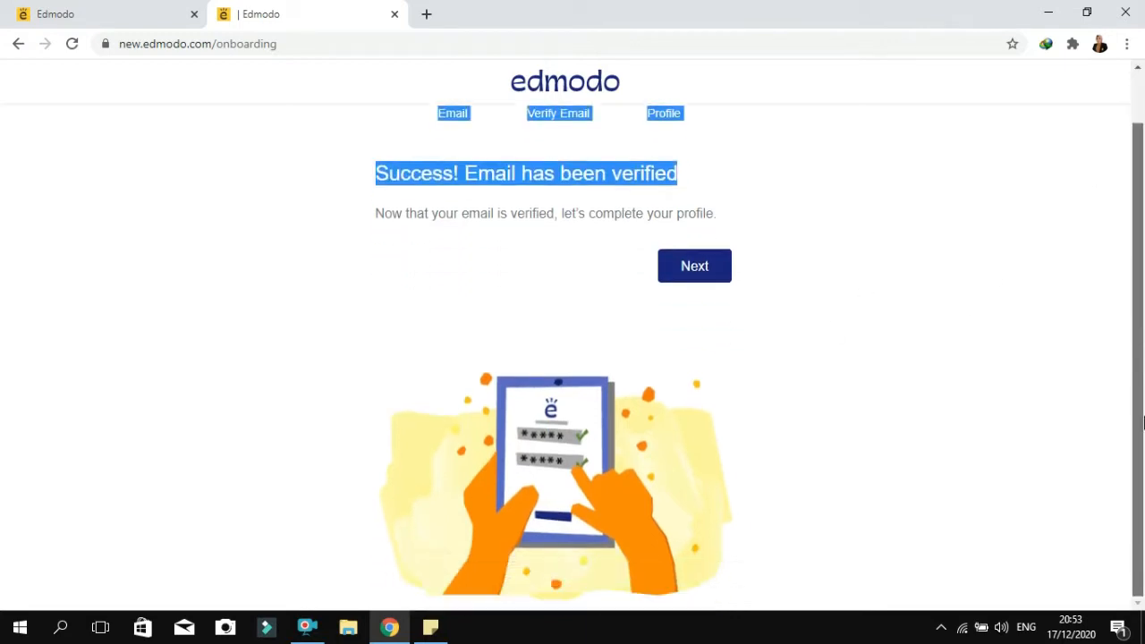
pyautogui.click(882, 343)
pyautogui.click(679, 267)
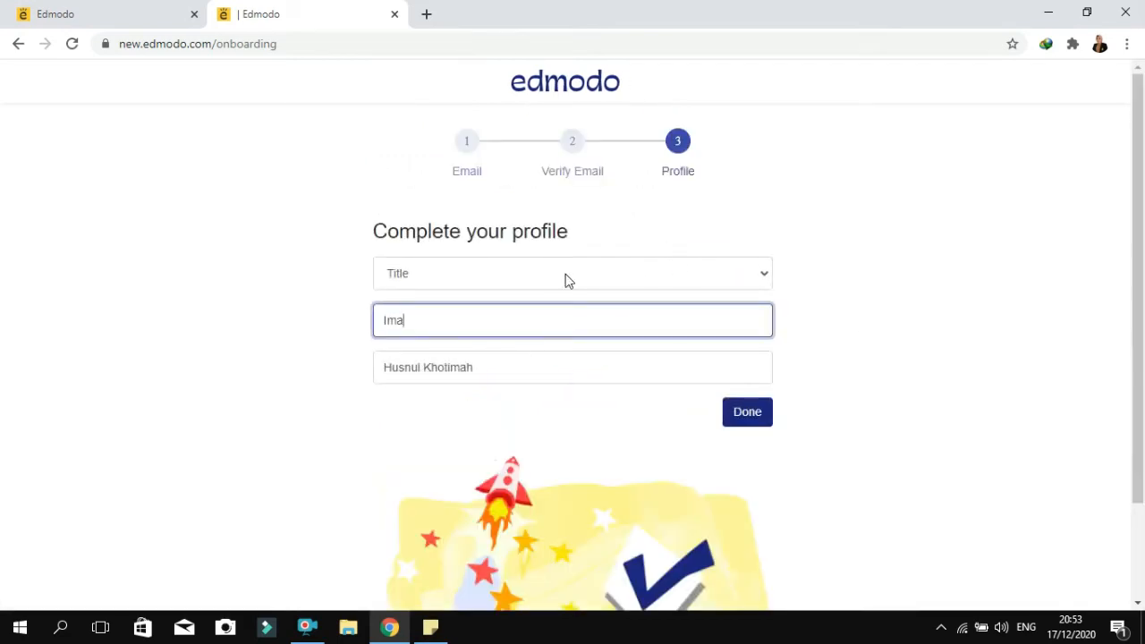
pyautogui.click(766, 278)
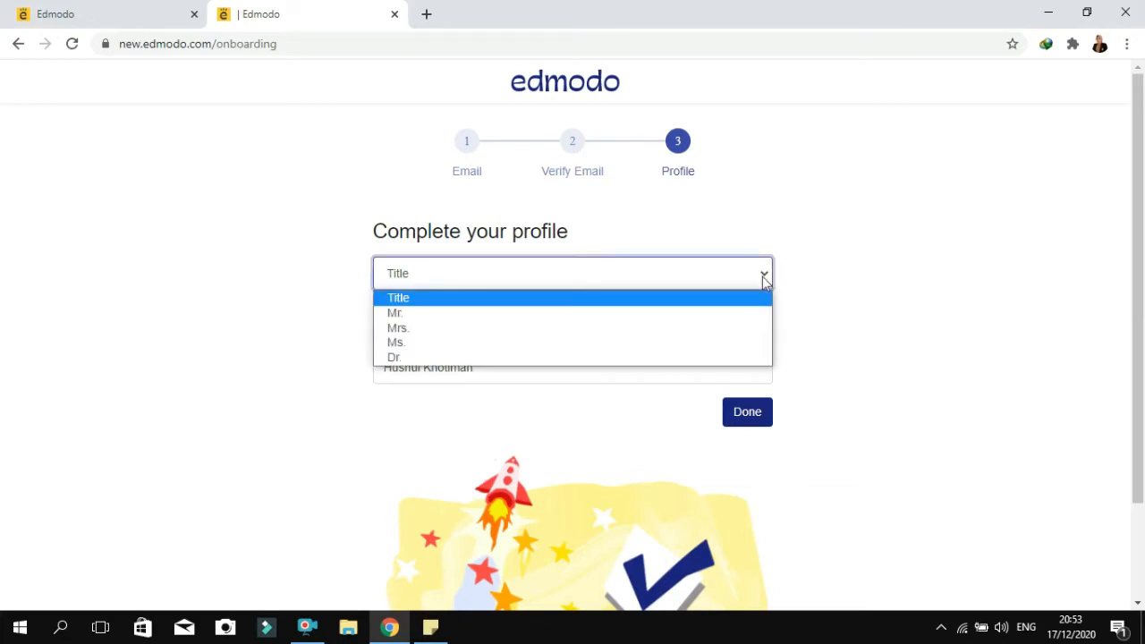
pyautogui.click(724, 342)
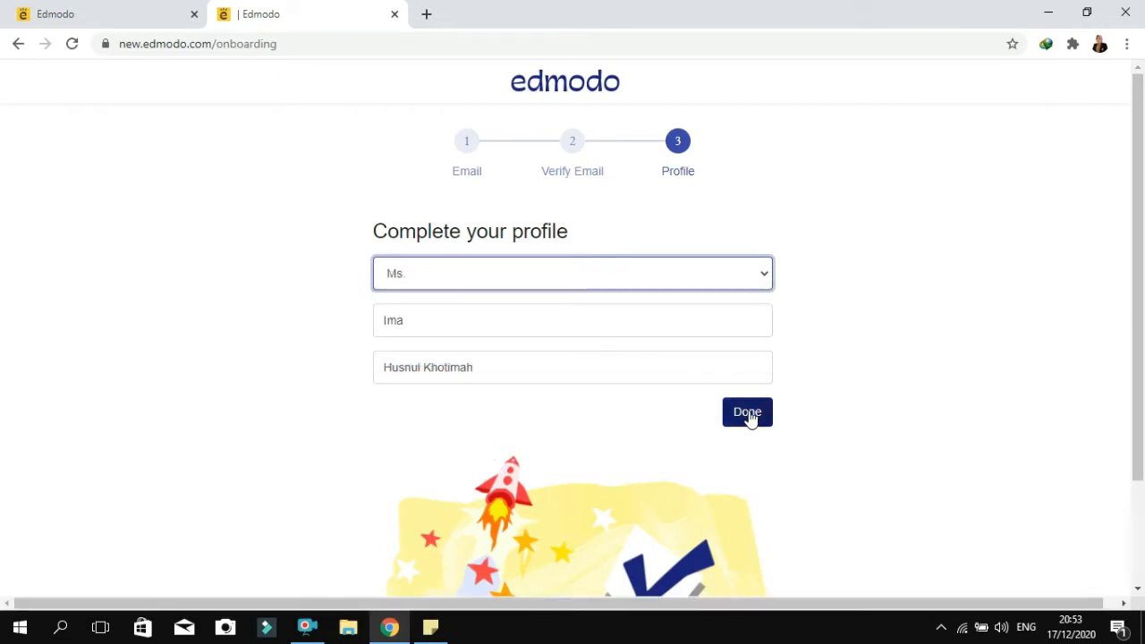
pyautogui.moveTo(1137, 239); pyautogui.dragTo(1130, 312)
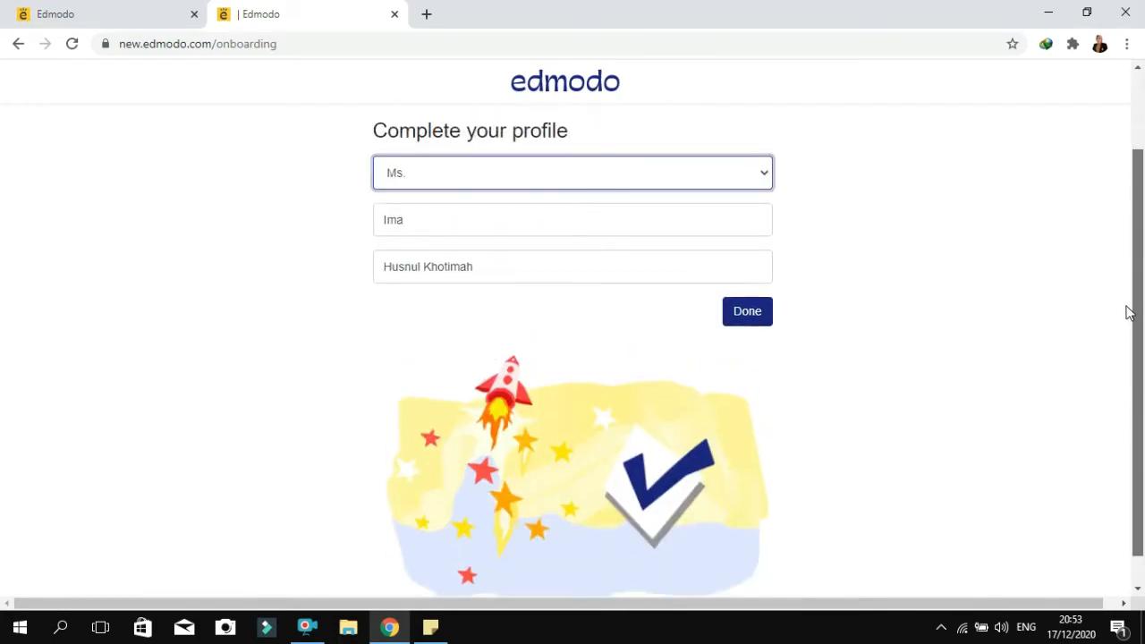
pyautogui.click(737, 315)
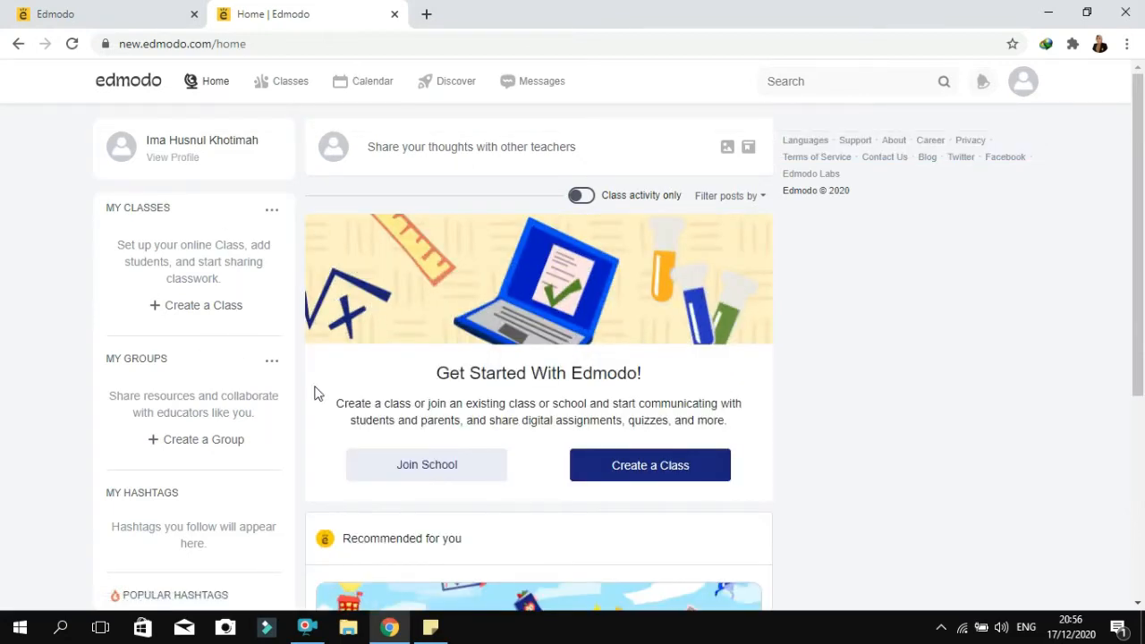
# Start creating a class from the home page and name it KELAS EKOSISTEM (Microteacing G)
pyautogui.moveTo(1143, 233)
pyautogui.mouseDown()
pyautogui.moveTo(1143, 506)
pyautogui.moveTo(1143, 247)
pyautogui.mouseUp()
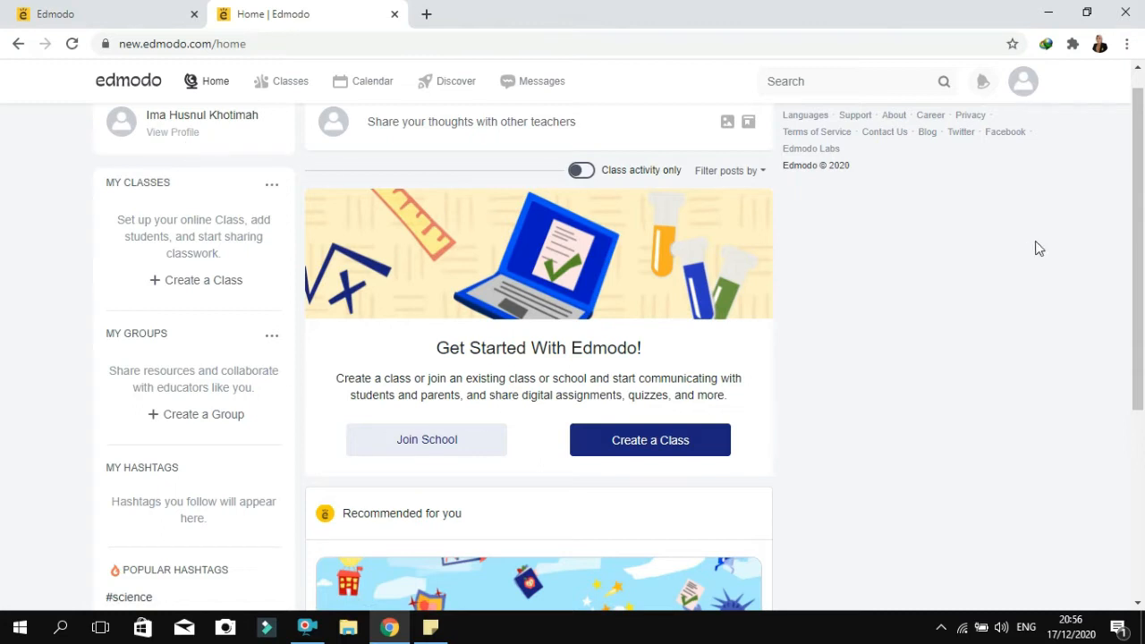
pyautogui.moveTo(1141, 220); pyautogui.dragTo(1142, 178)
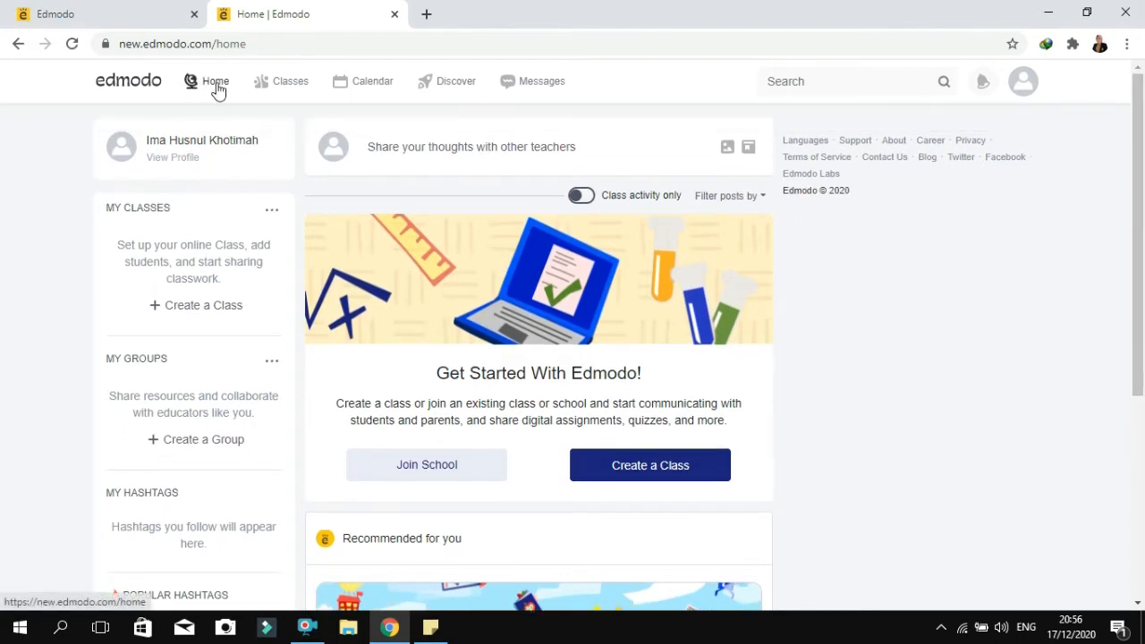
pyautogui.moveTo(298, 85)
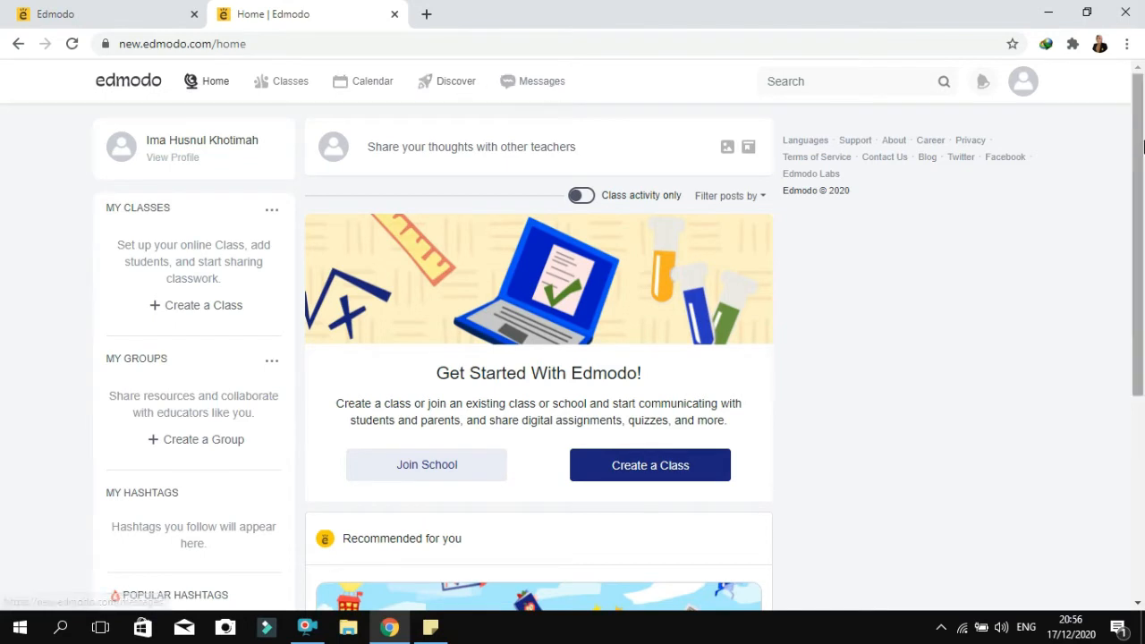
pyautogui.moveTo(1134, 170); pyautogui.dragTo(1139, 197)
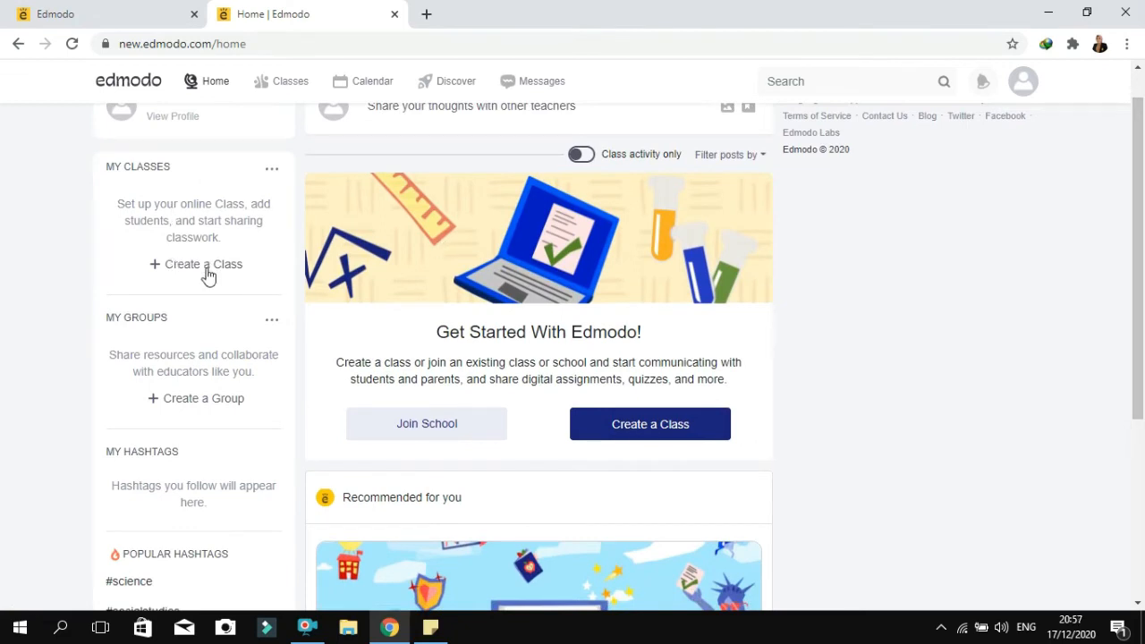
pyautogui.click(444, 435)
pyautogui.click(694, 430)
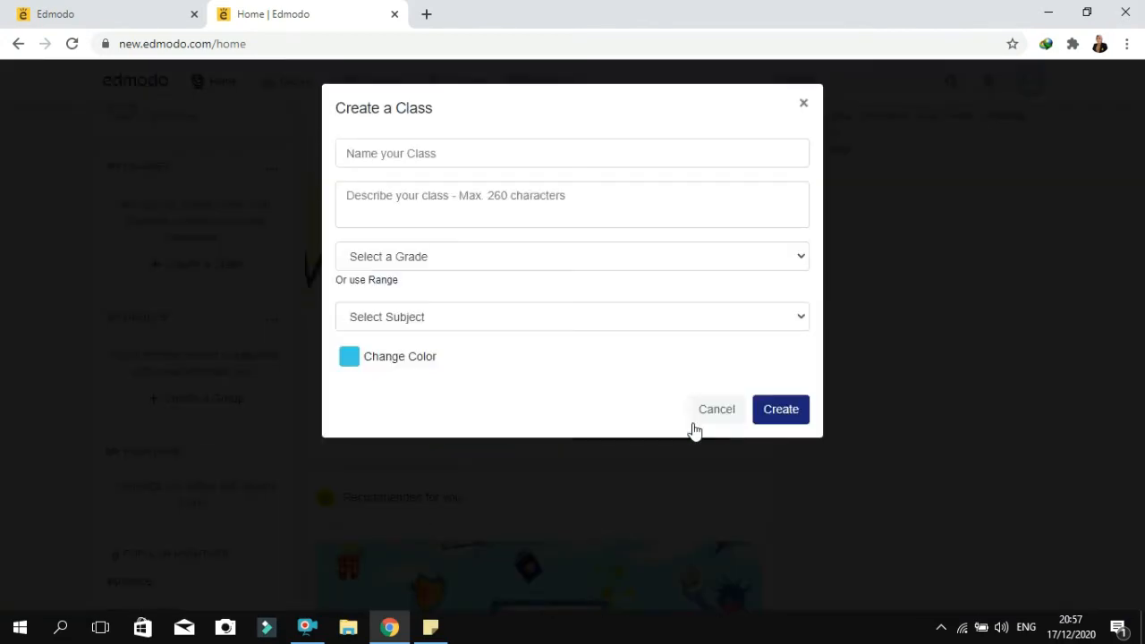
pyautogui.click(409, 159)
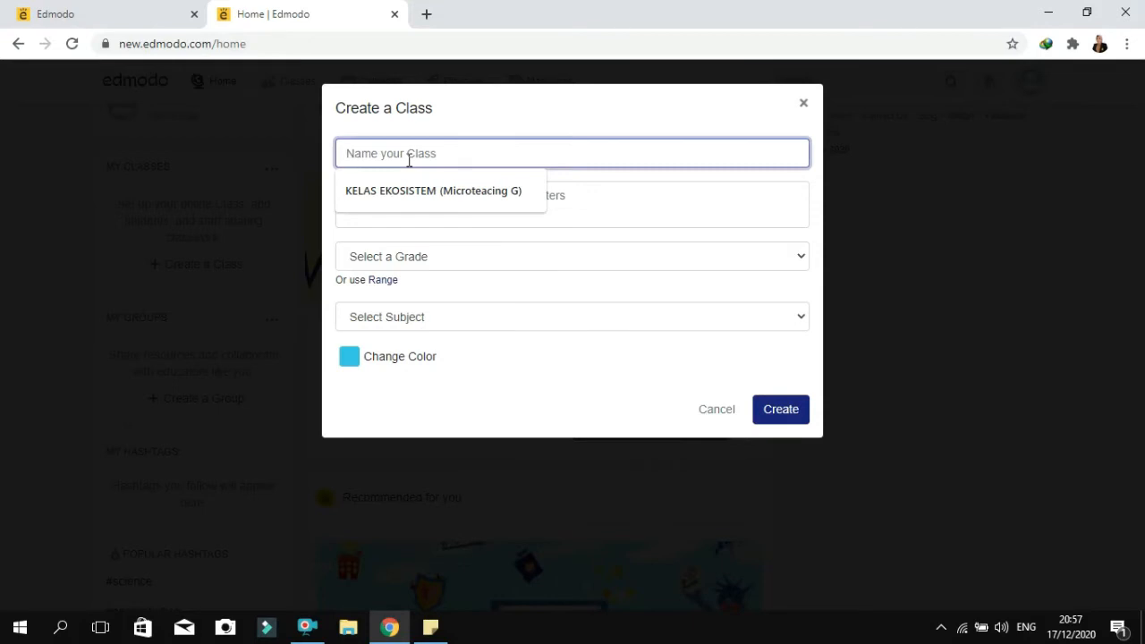
pyautogui.click(410, 188)
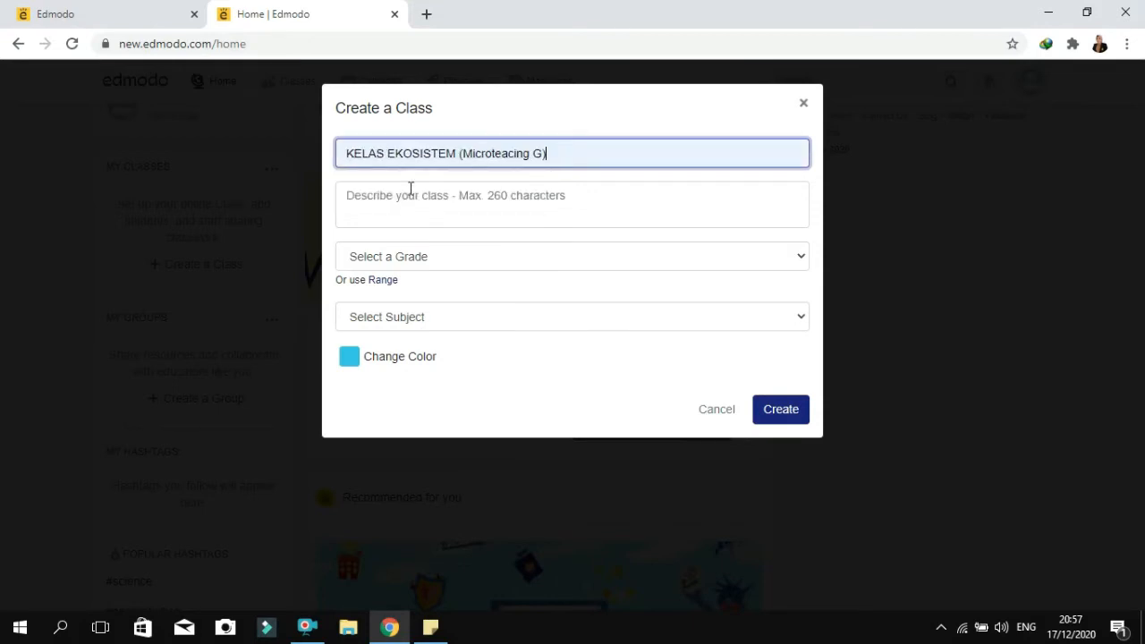
# Describe the class as "kelas ekosistem X IPA 1"
pyautogui.click(459, 195)
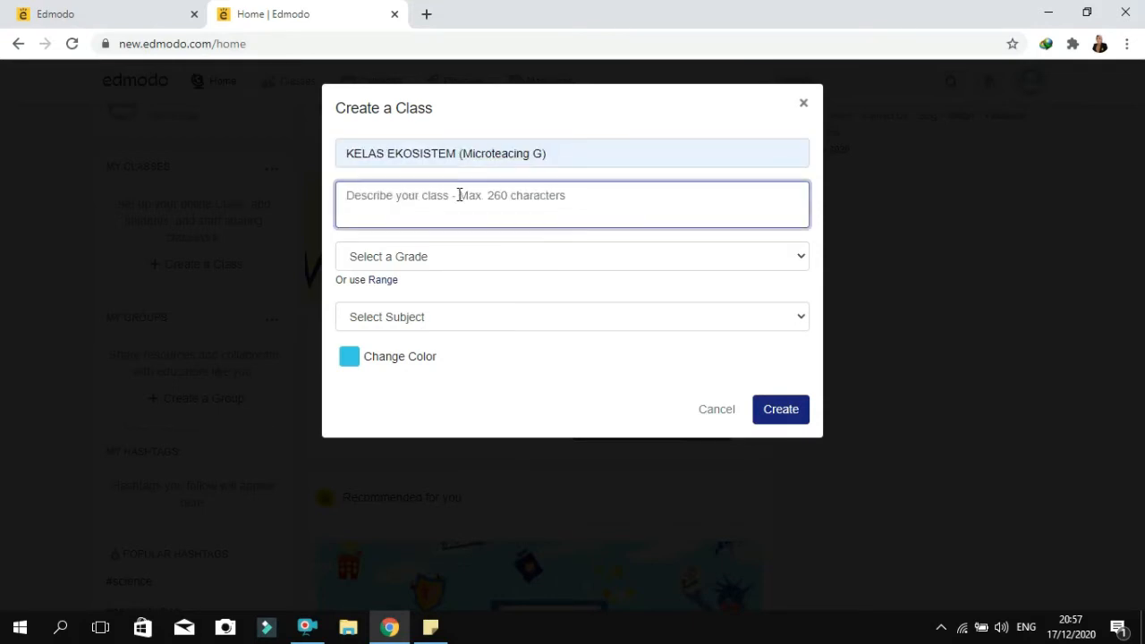
pyautogui.write('kel')
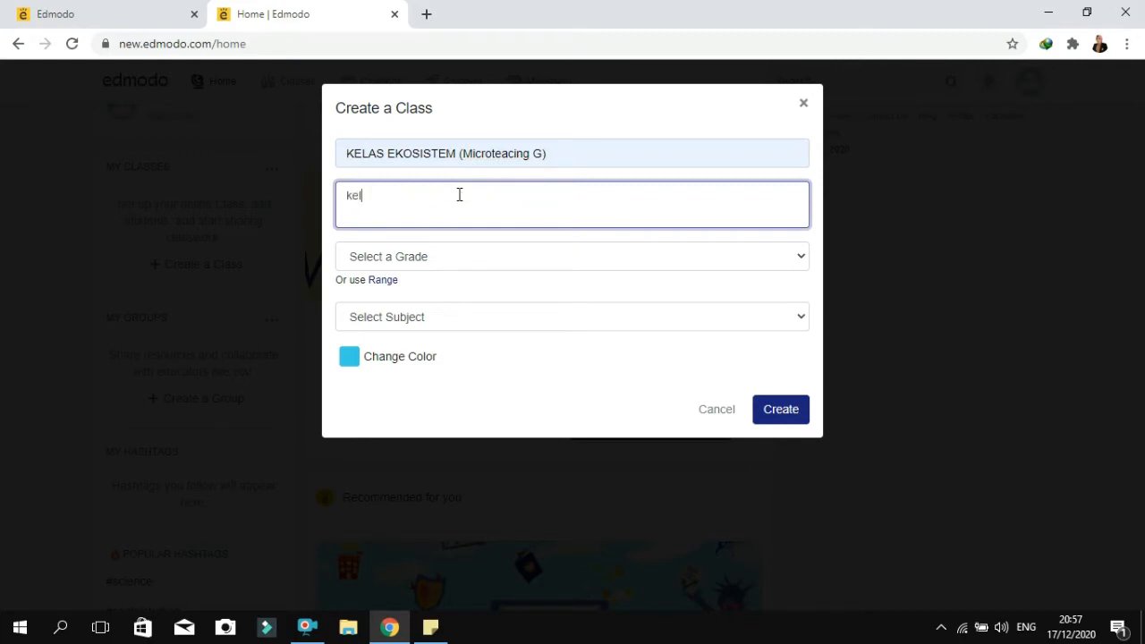
pyautogui.write('as ekosistem X IPA 1')
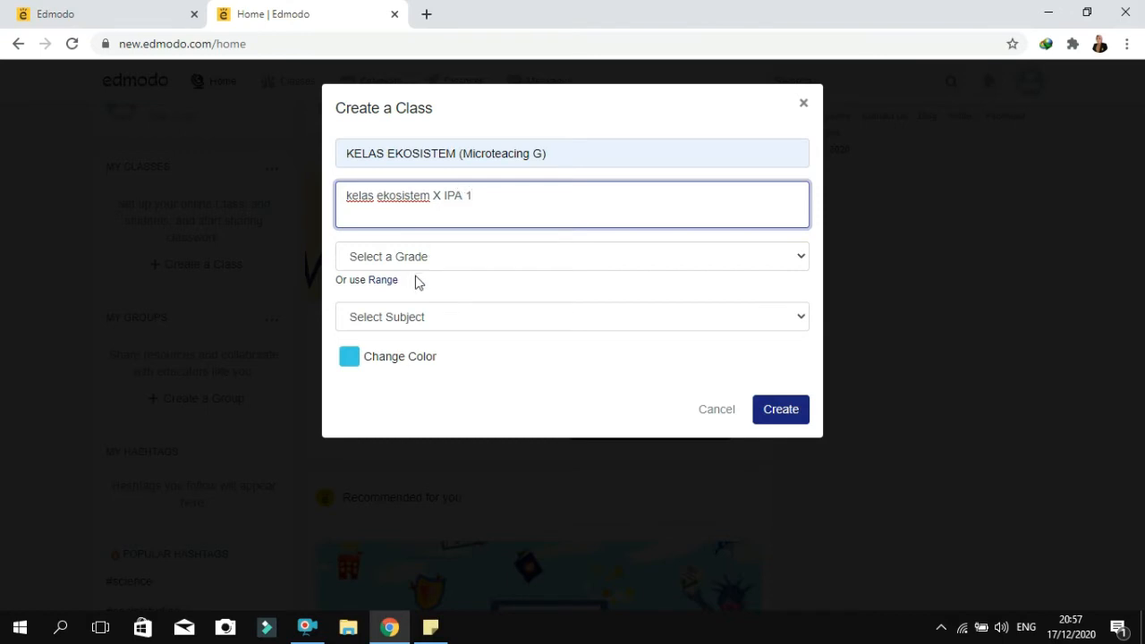
# Set the class to 10th Grade with subject Science and sub-subject Biology, and create it
pyautogui.click(810, 265)
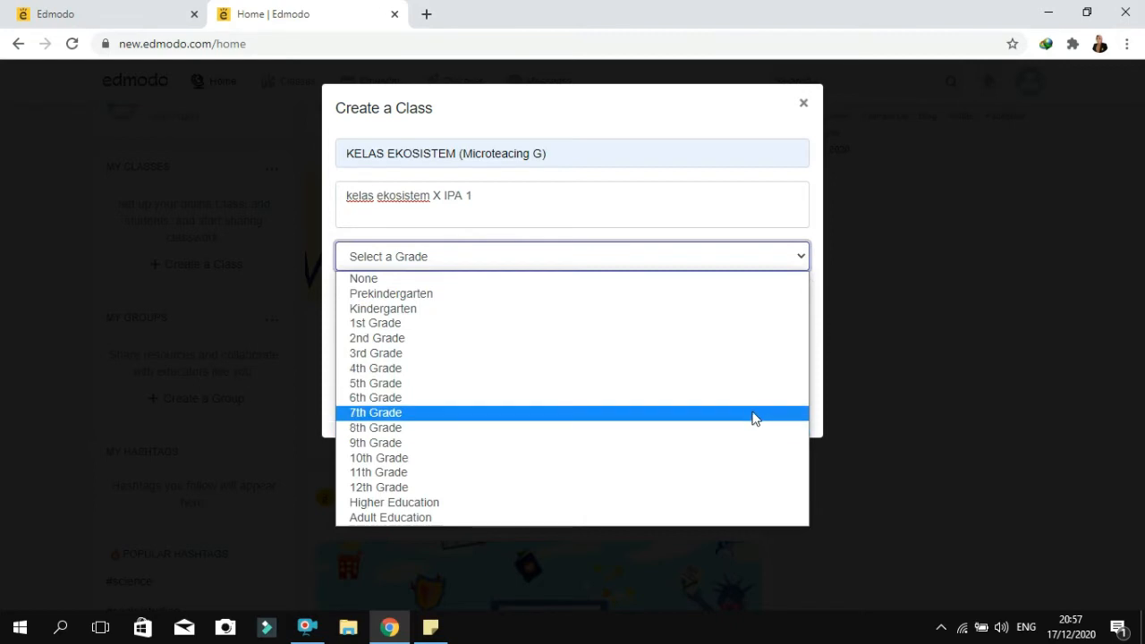
pyautogui.click(740, 462)
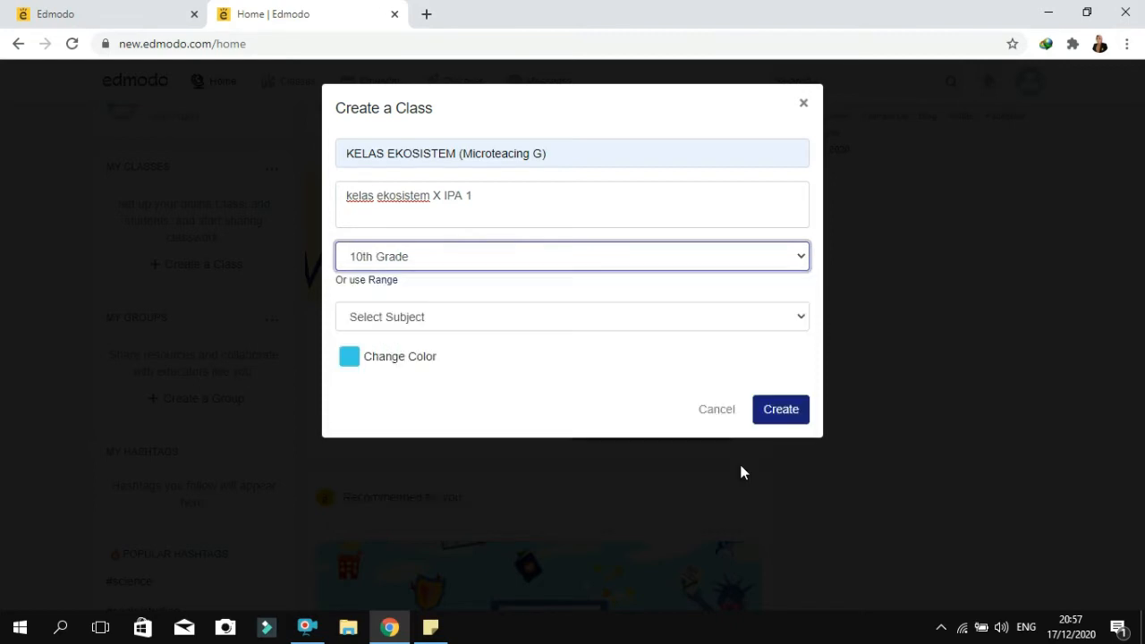
pyautogui.click(797, 318)
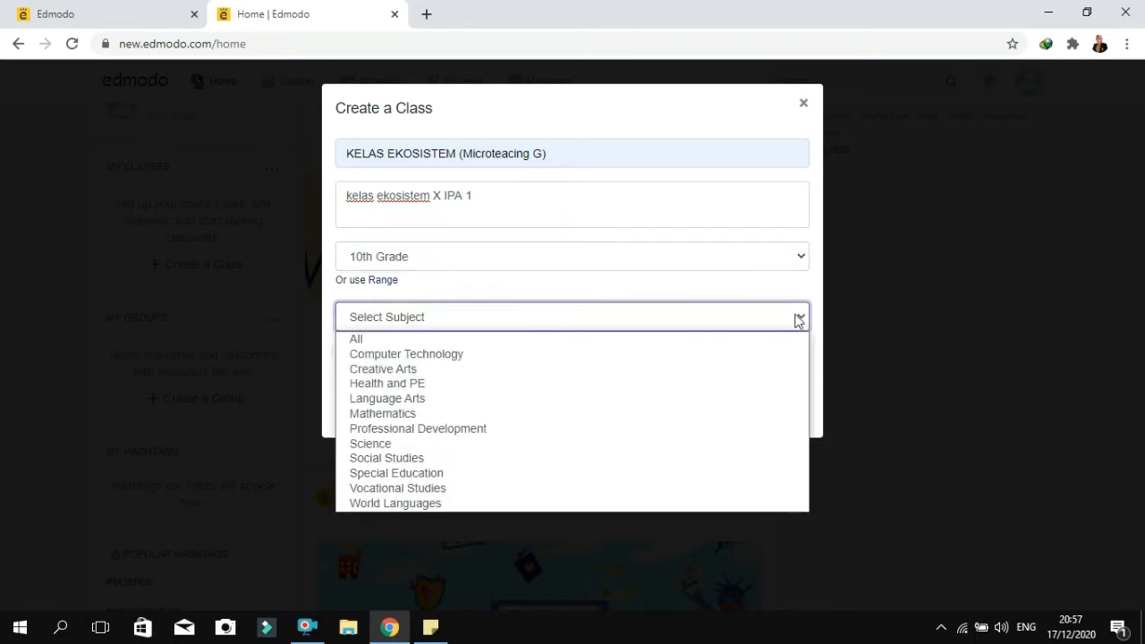
pyautogui.click(702, 445)
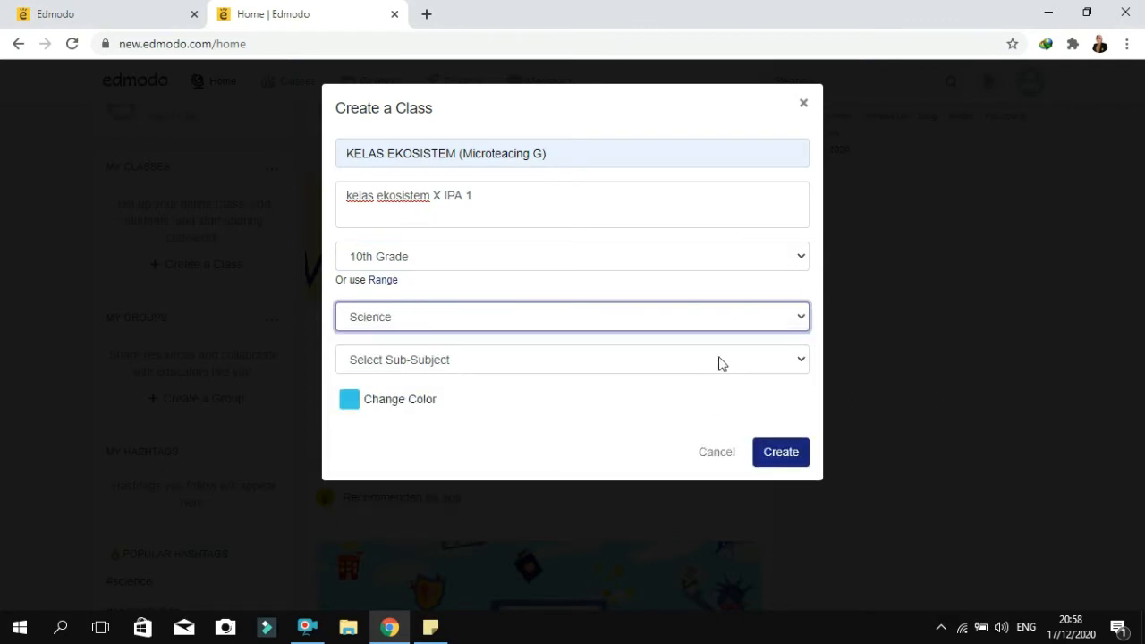
pyautogui.click(721, 362)
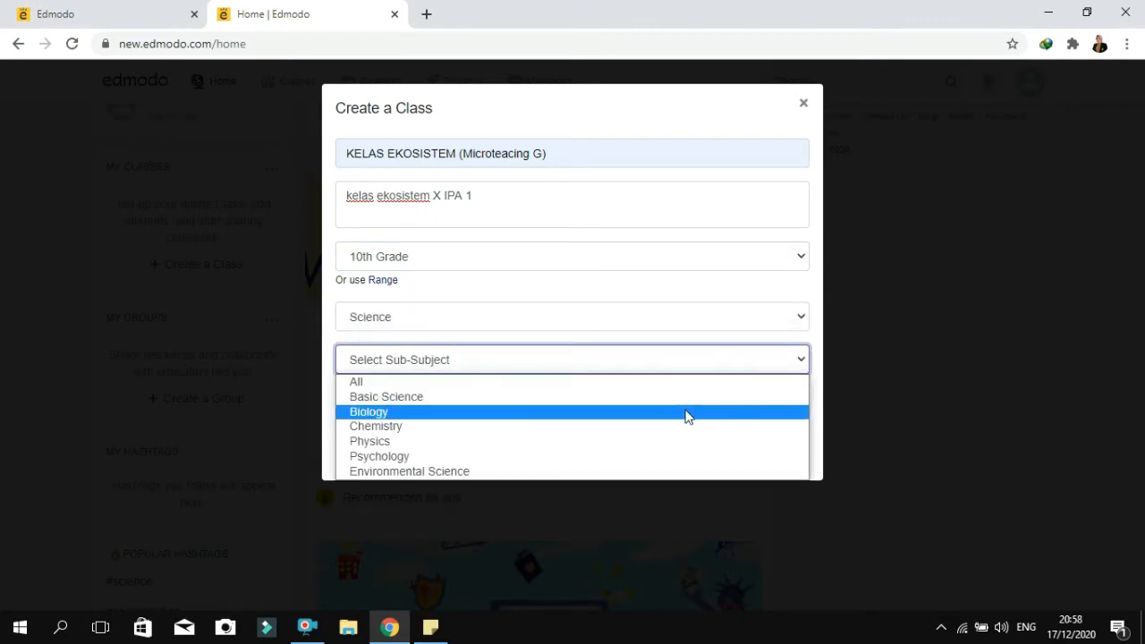
pyautogui.click(687, 417)
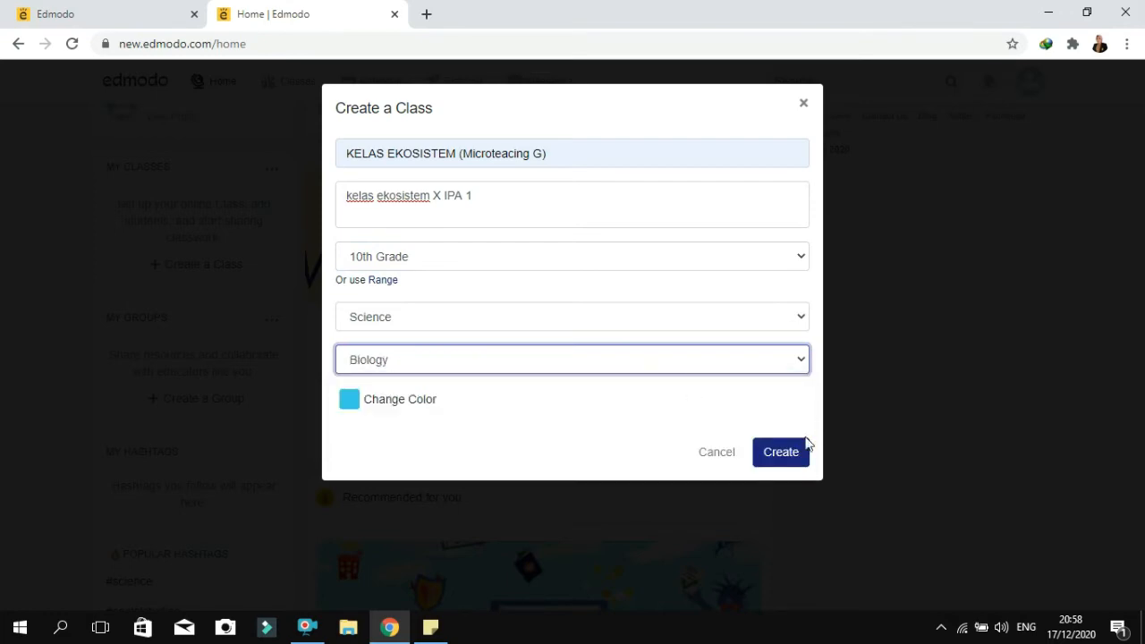
pyautogui.click(782, 455)
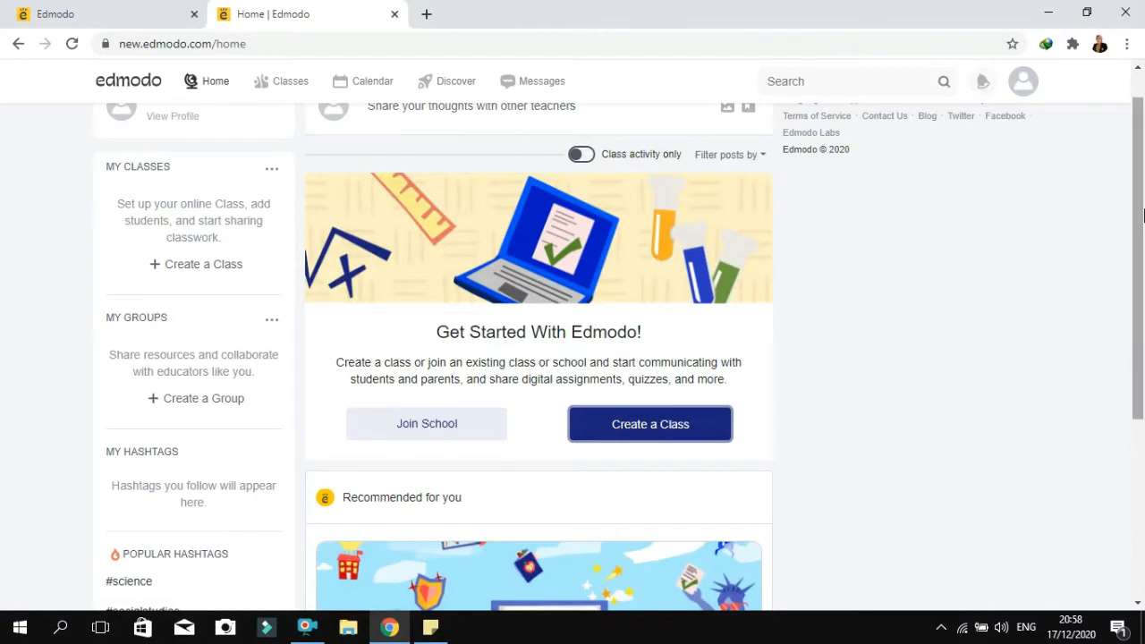
pyautogui.moveTo(1143, 207); pyautogui.dragTo(1143, 170)
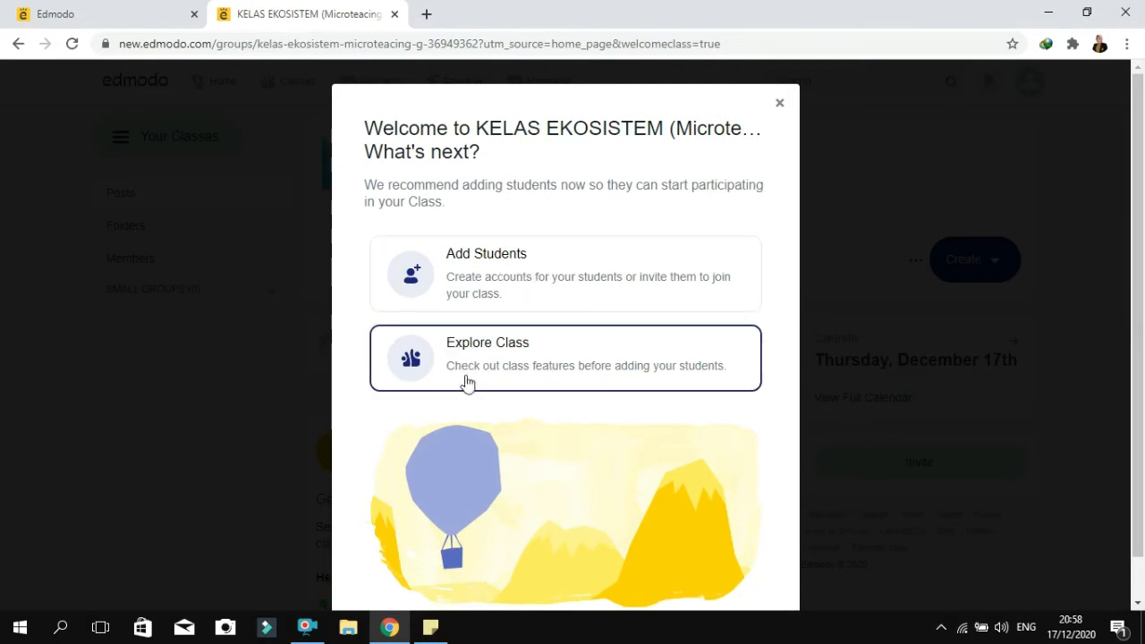
# Look at the options for adding students, return to the class and examine its members page
pyautogui.click(538, 296)
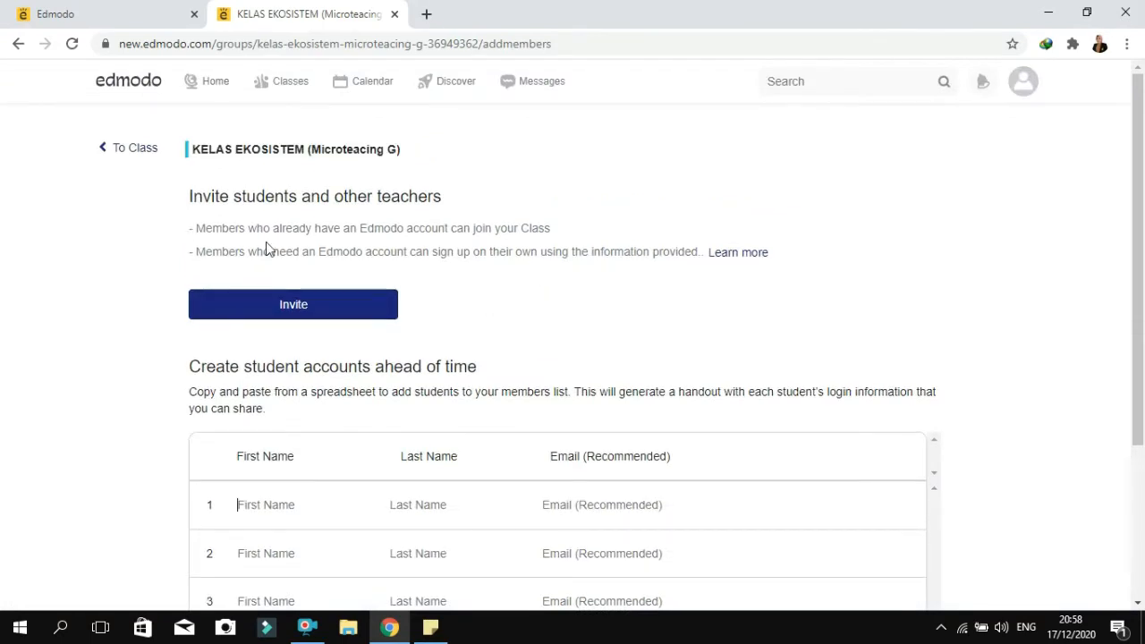
pyautogui.click(134, 150)
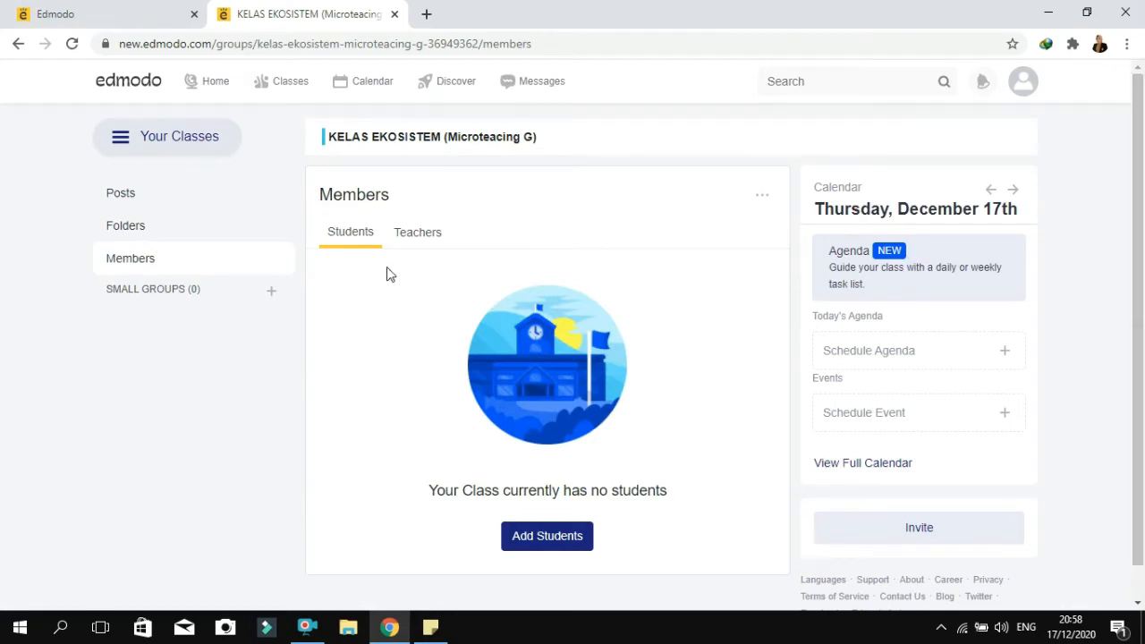
pyautogui.moveTo(1143, 157); pyautogui.dragTo(1143, 244)
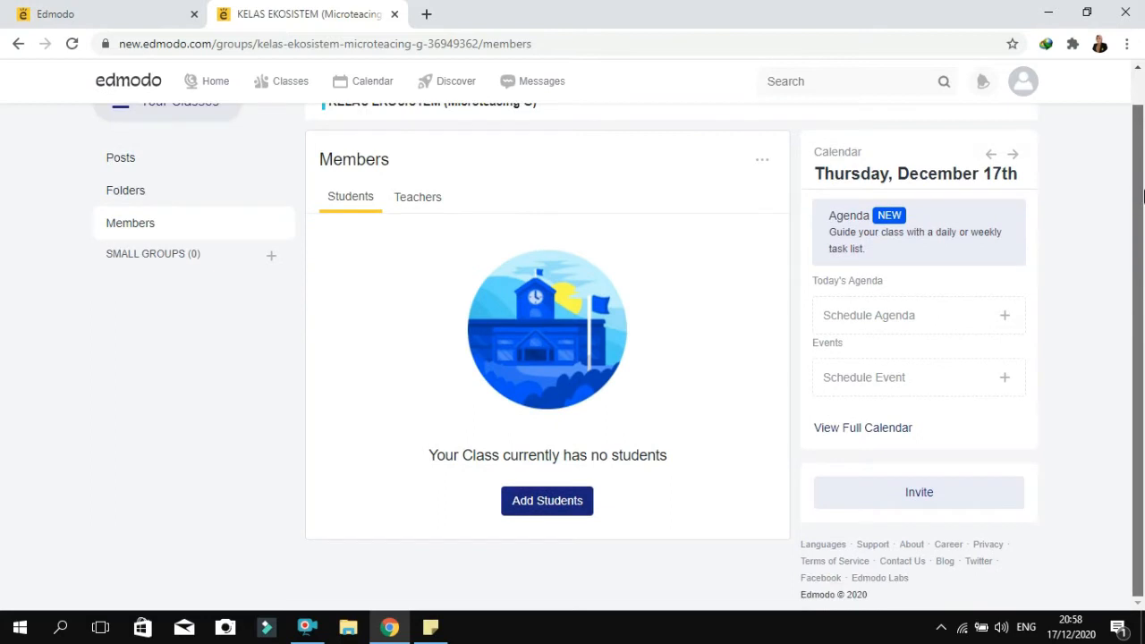
pyautogui.moveTo(1143, 197); pyautogui.dragTo(1143, 163)
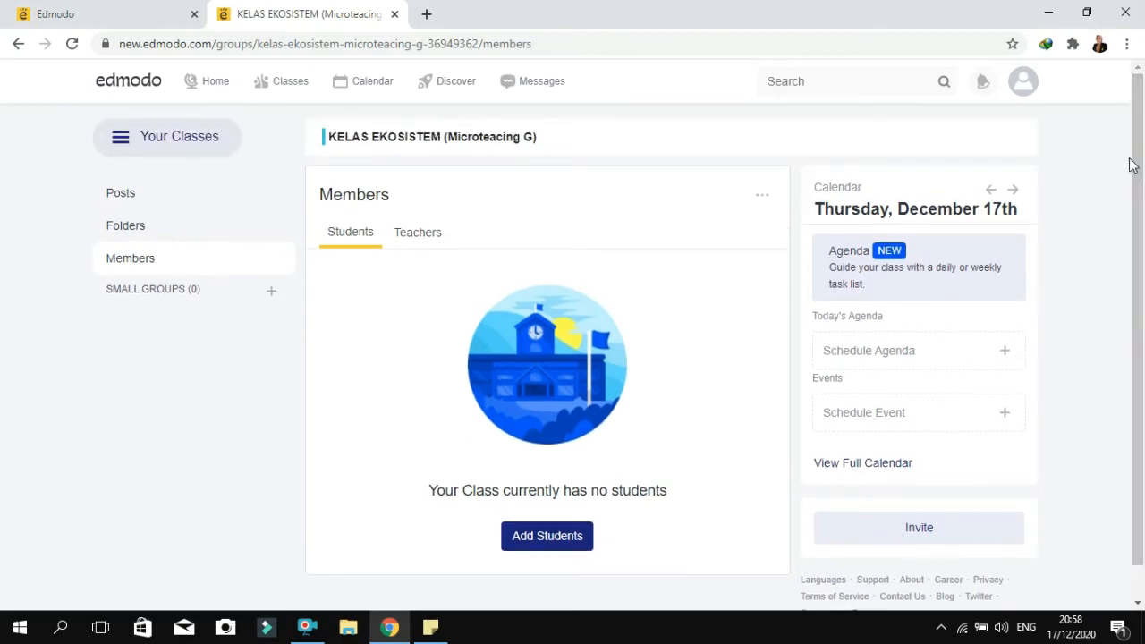
pyautogui.moveTo(1143, 167); pyautogui.dragTo(1144, 202)
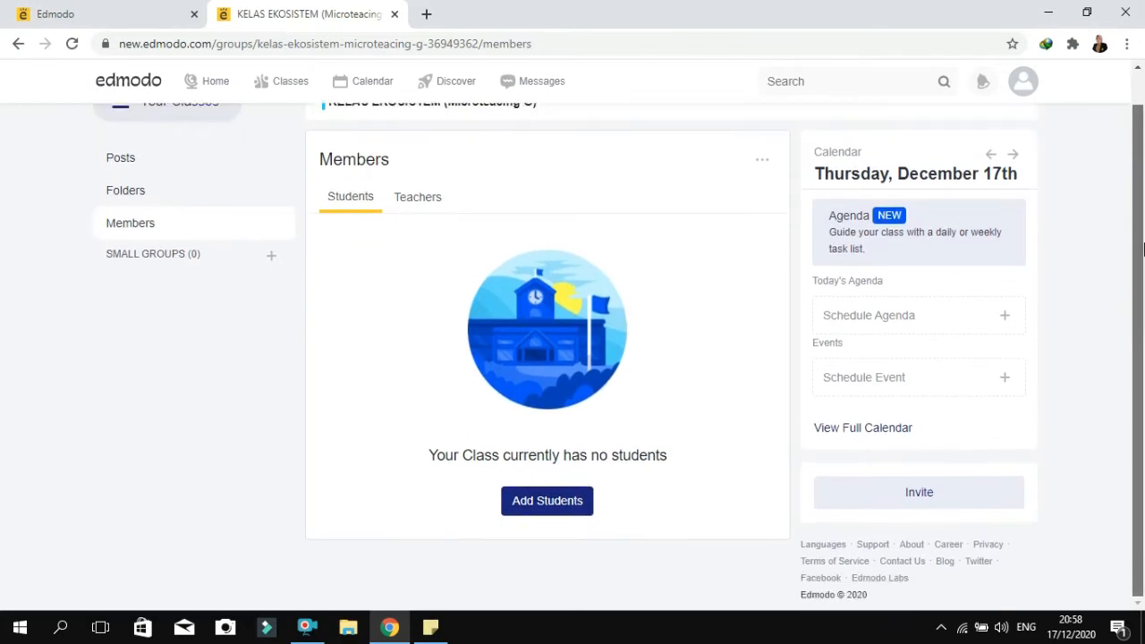
pyautogui.moveTo(1143, 252); pyautogui.dragTo(1143, 218)
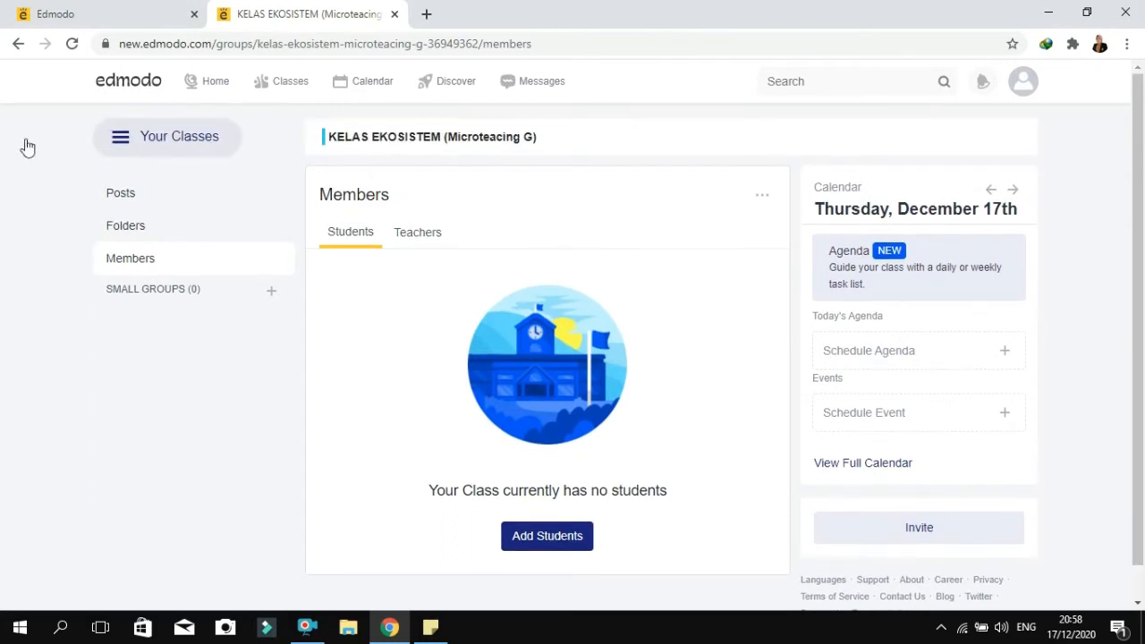
# Go to the class's posts and view the class code sharing options, closing them without changes
pyautogui.click(140, 205)
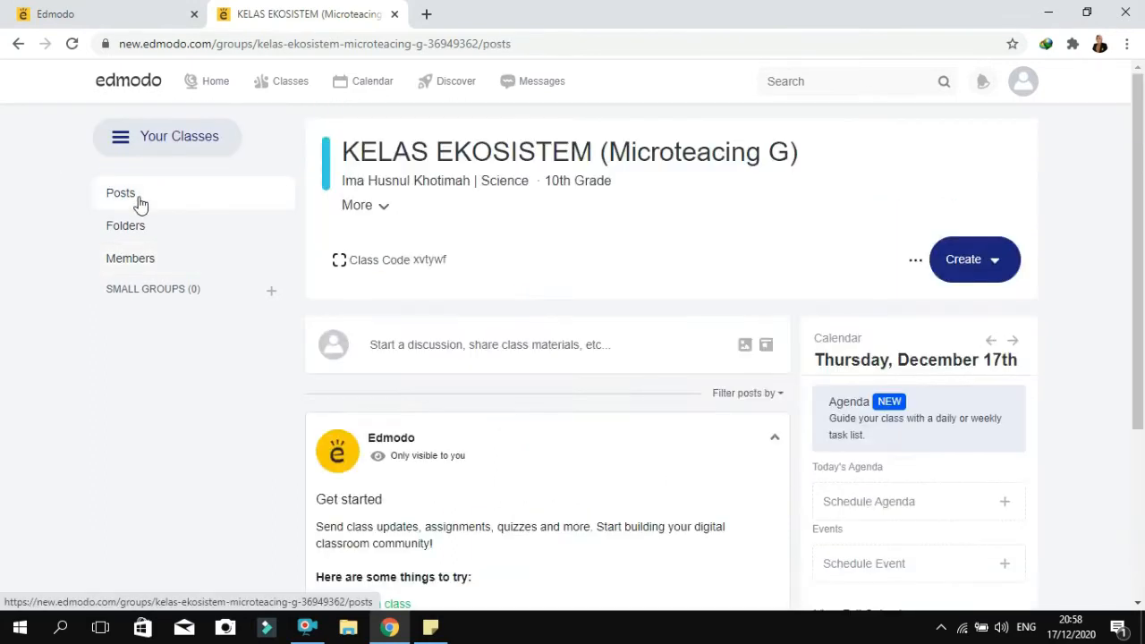
pyautogui.click(380, 271)
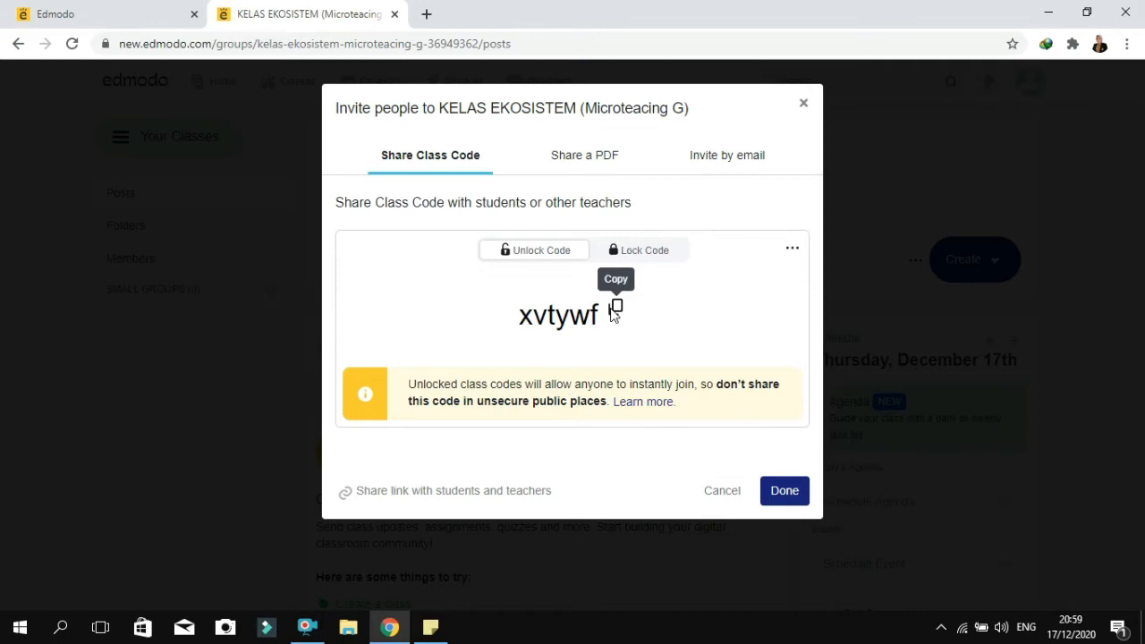
pyautogui.click(803, 104)
# Look through the getting-started list on the posts page and briefly expand the class details
pyautogui.moveTo(1141, 338); pyautogui.dragTo(1143, 508)
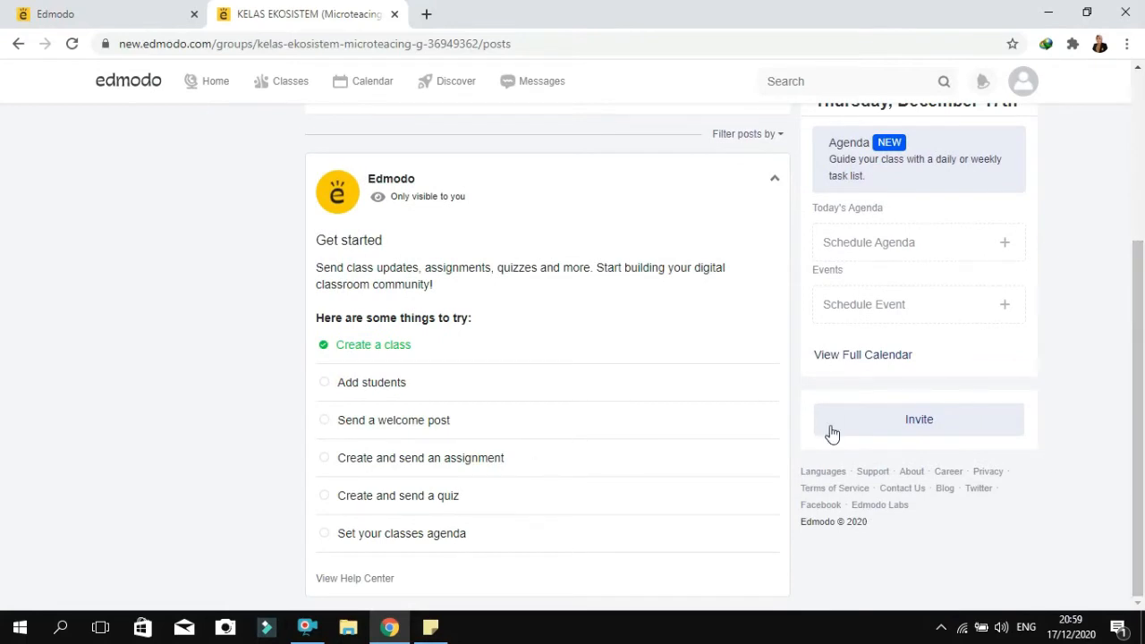
pyautogui.moveTo(1143, 331); pyautogui.dragTo(1144, 165)
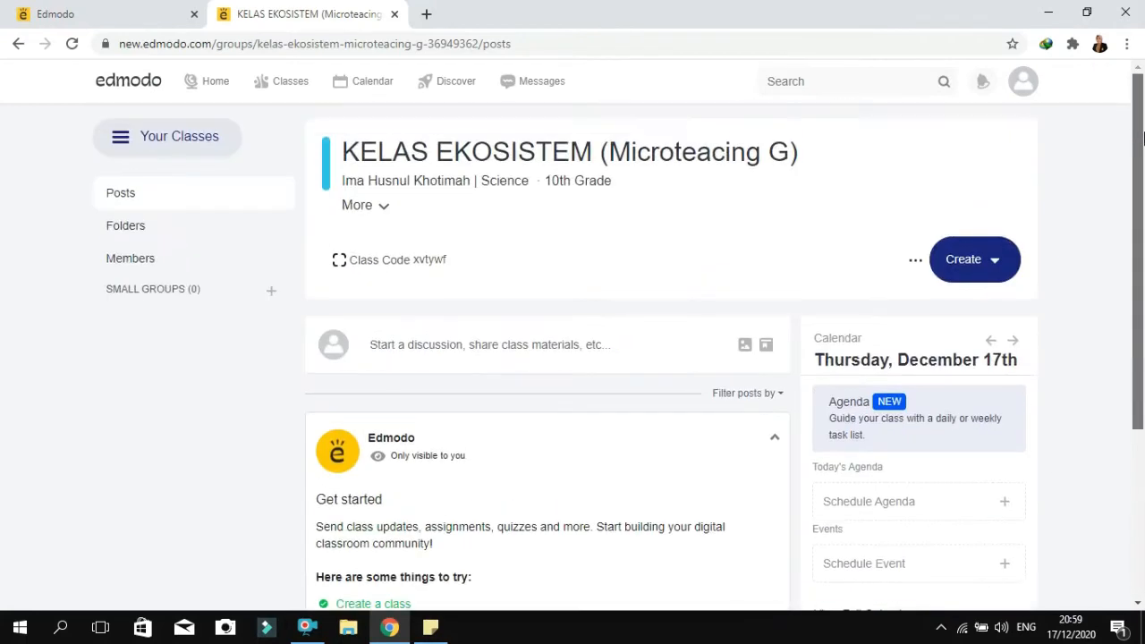
pyautogui.click(385, 209)
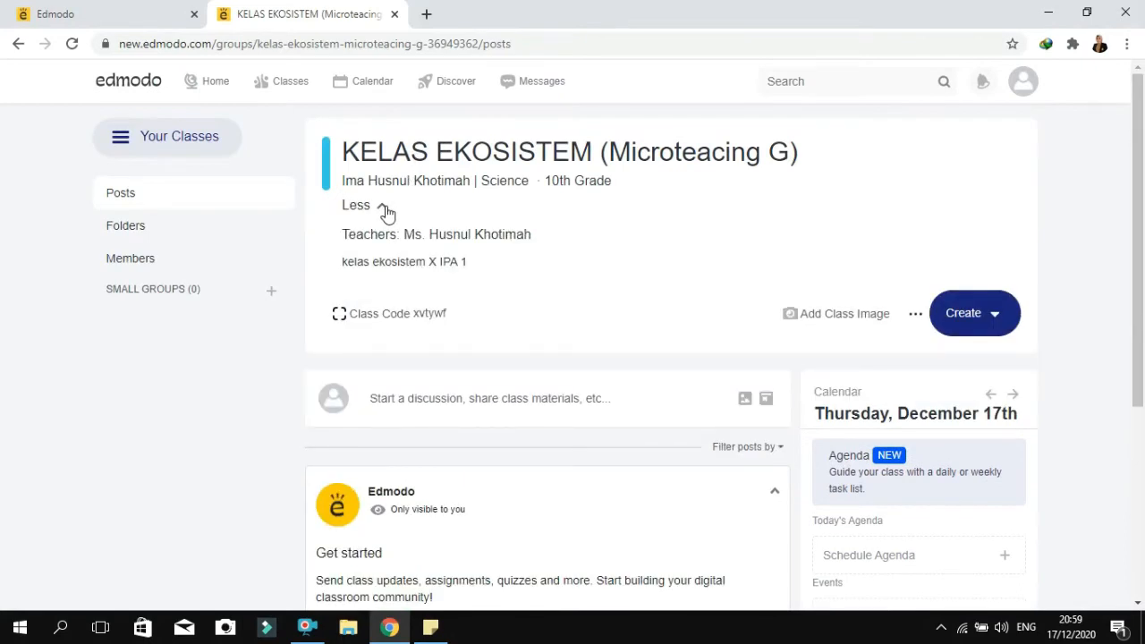
pyautogui.click(385, 209)
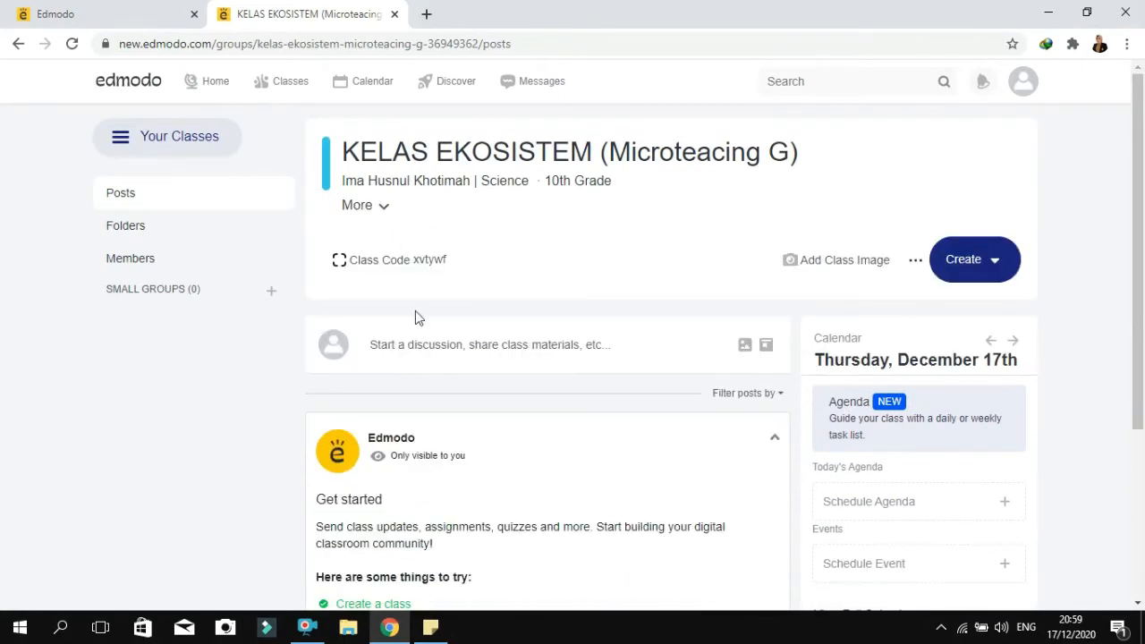
# Start a new class post reading "Assalaamu'alaaikum anak anak bagaimana kabarnya hari ini ?"
pyautogui.click(416, 344)
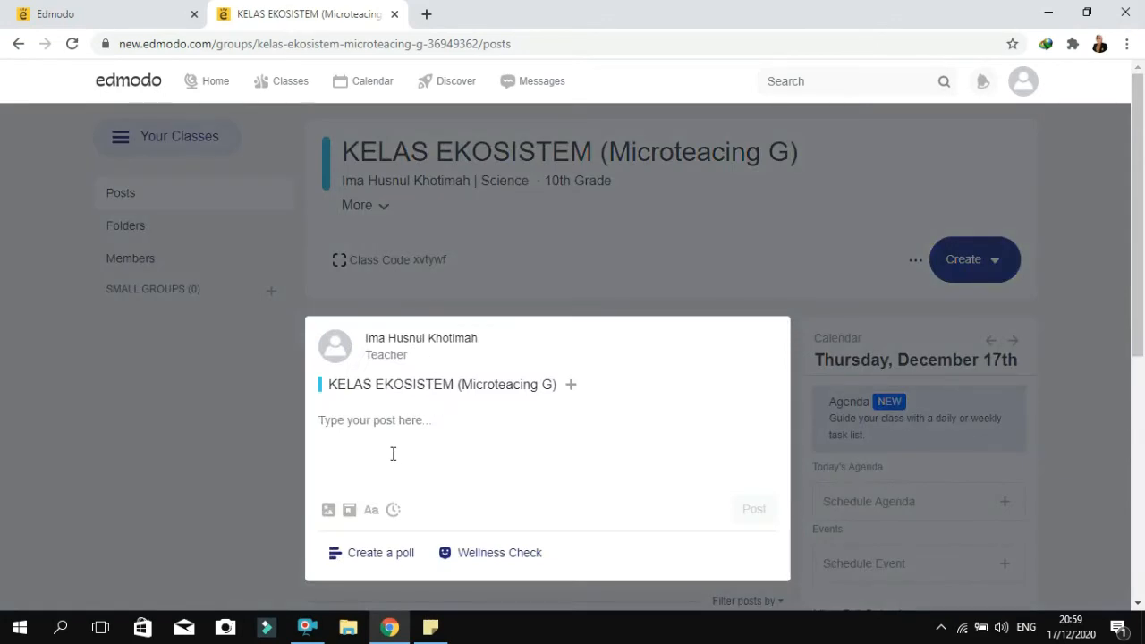
pyautogui.write('Asas')
pyautogui.press('BackSpace')
pyautogui.press('BackSpace')
pyautogui.write('salaamu')
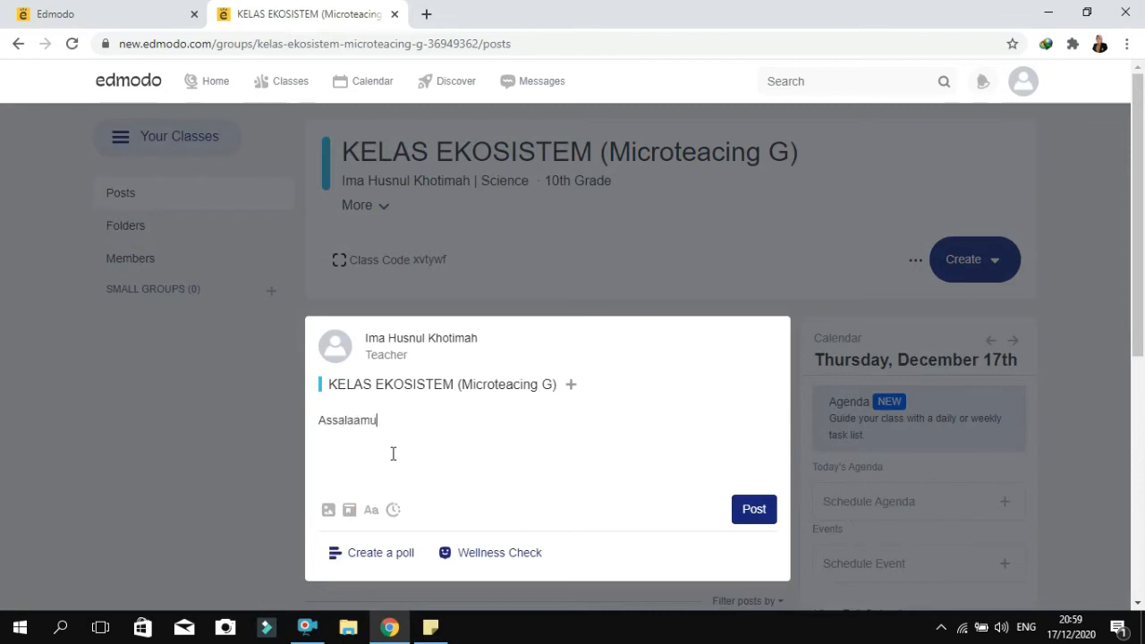
pyautogui.write("'alaaikum ad")
pyautogui.write('ak a')
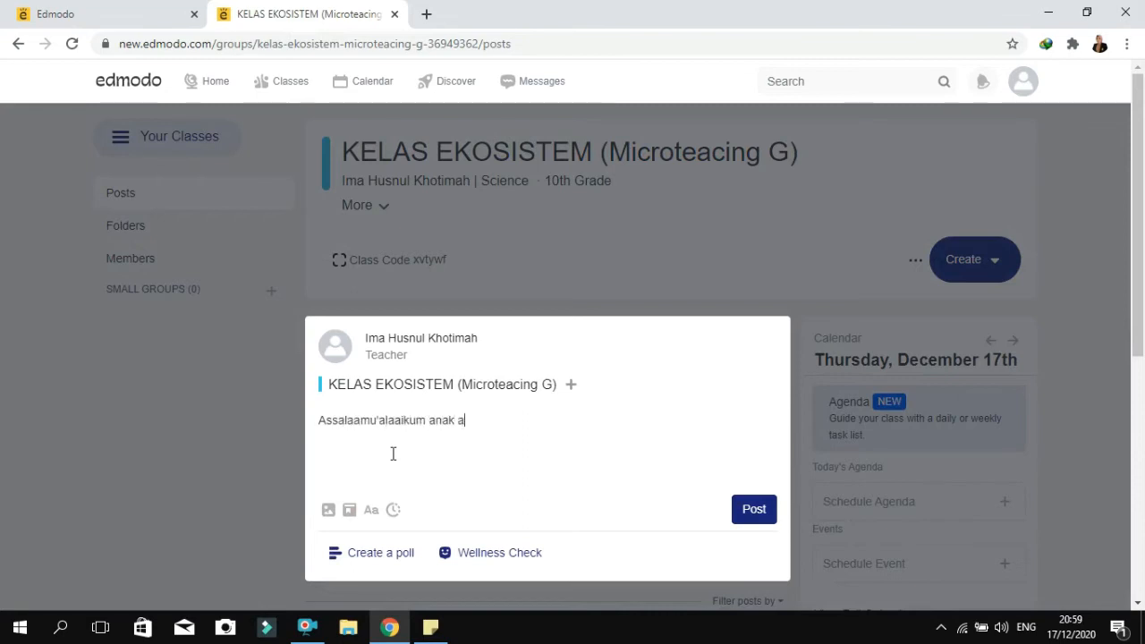
pyautogui.write('nak bagaimana')
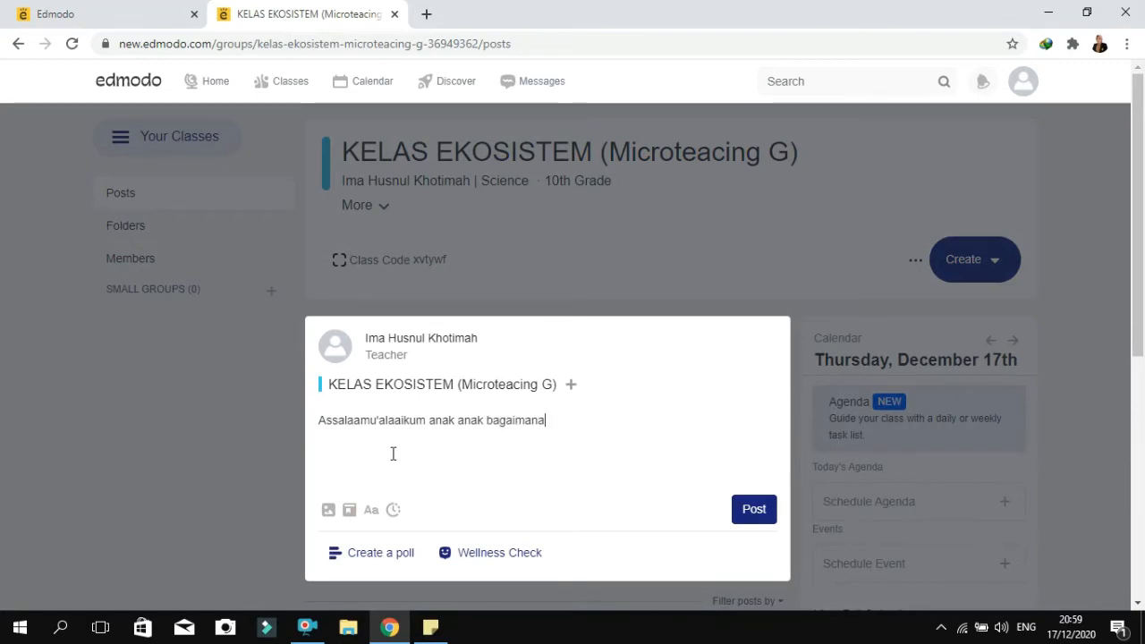
pyautogui.write(' a kabat')
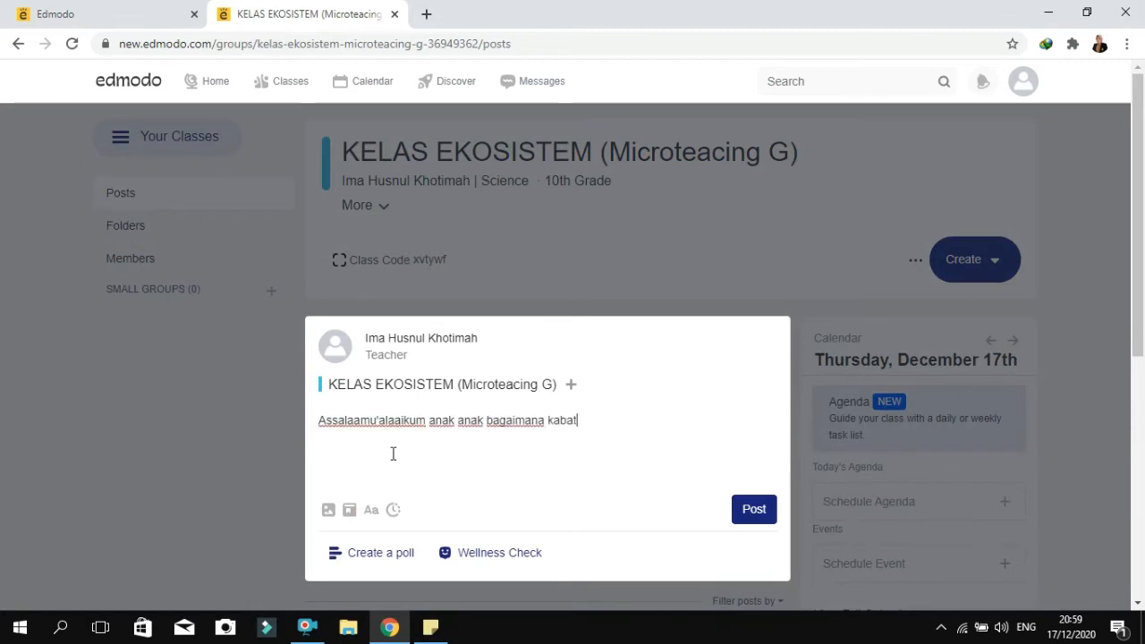
pyautogui.press('BackSpace')
pyautogui.write('rnya hari ini ?')
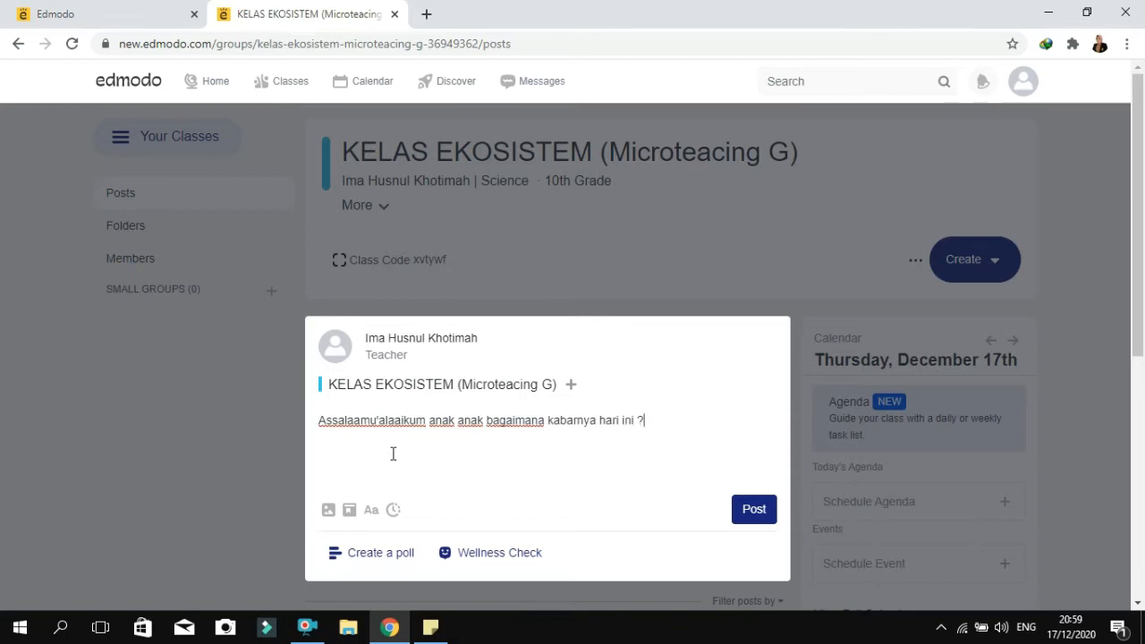
# Add a poll with the options "Baik" and "Kurang baik" to the post and publish it to the class
pyautogui.click(362, 567)
pyautogui.click(439, 513)
pyautogui.write('Baik')
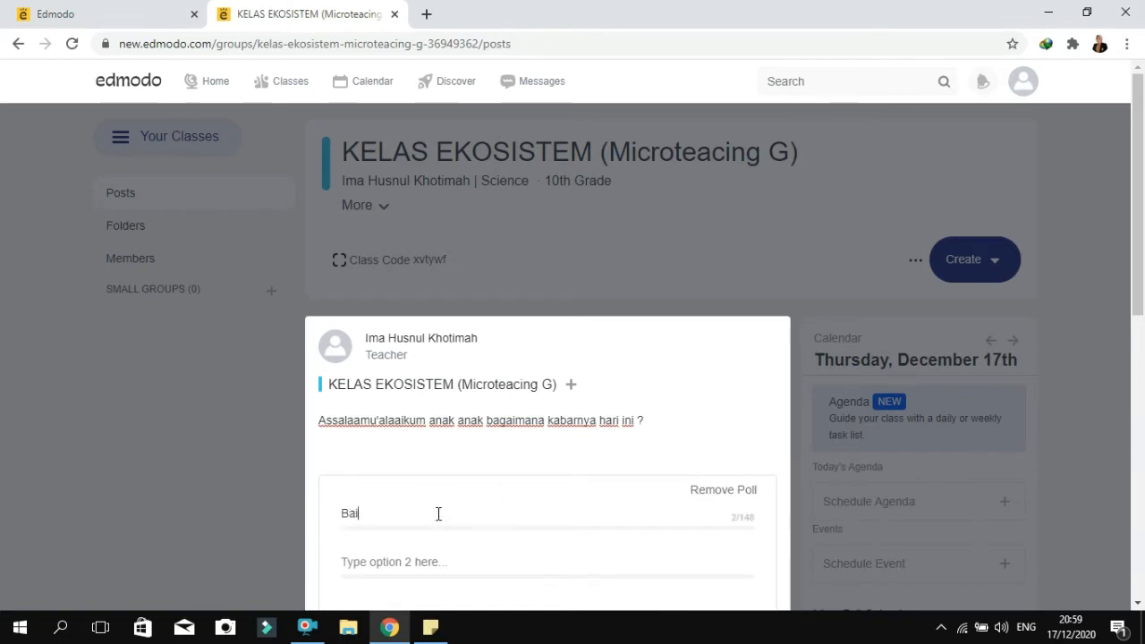
pyautogui.click(370, 564)
pyautogui.write('Kurang baik')
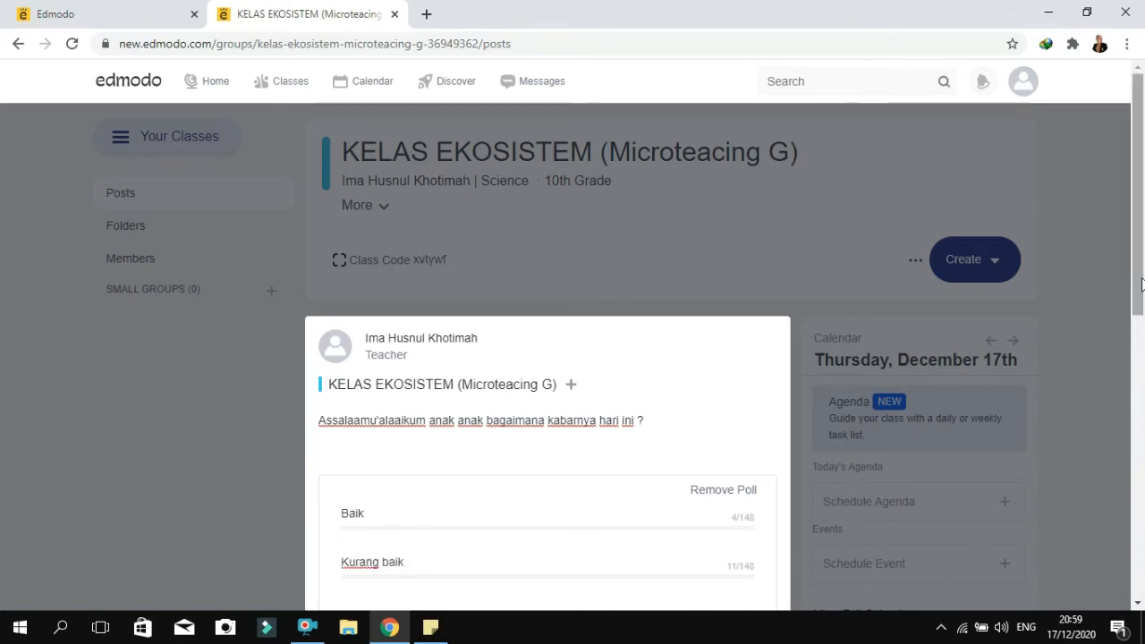
pyautogui.scroll(-3, 1134, 353)
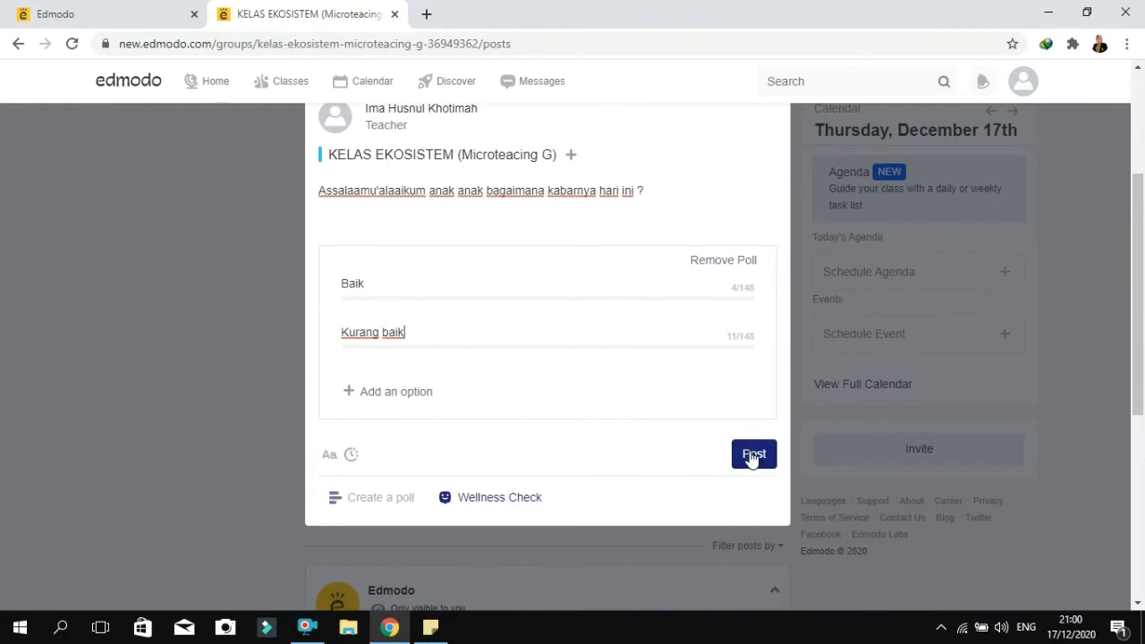
pyautogui.click(752, 457)
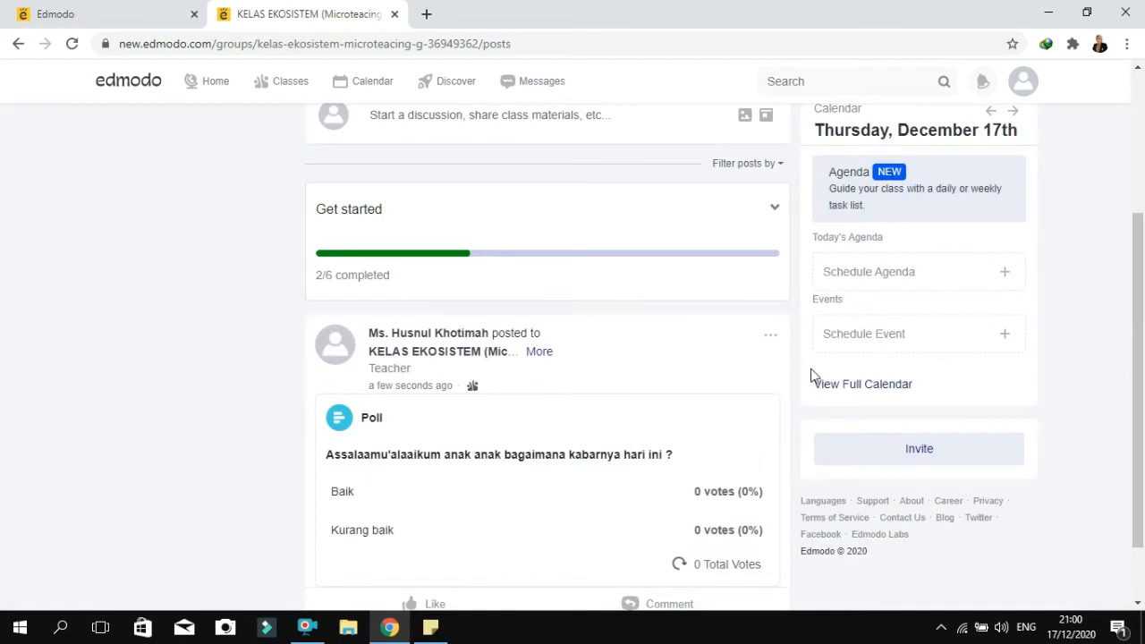
pyautogui.scroll(-1, 1140, 279)
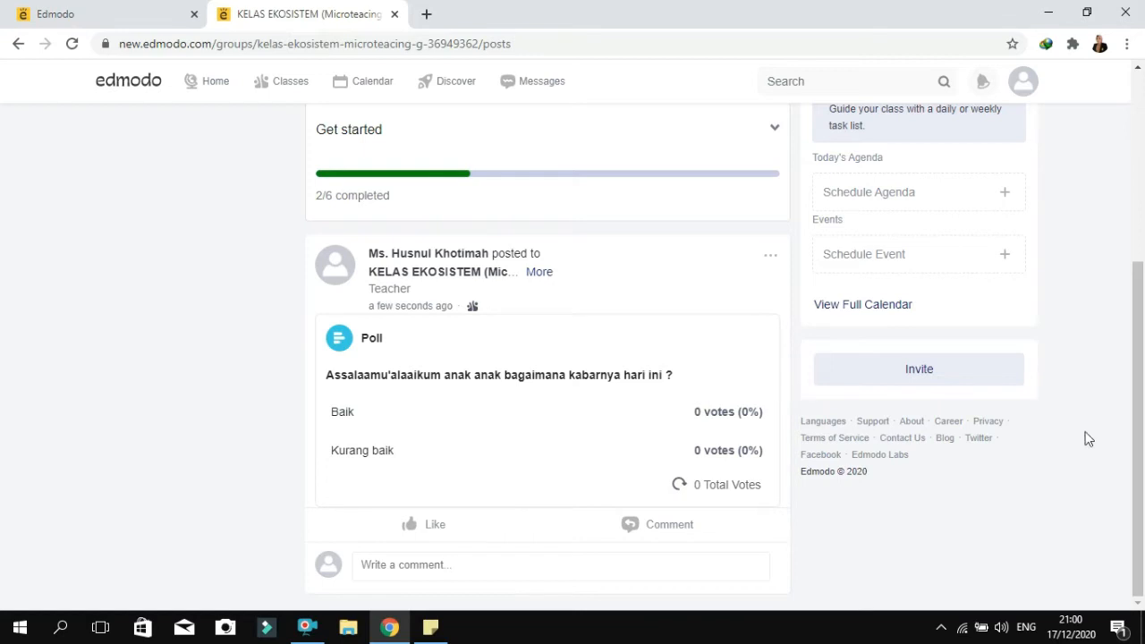
# Go to the class's Folders page and start adding a new folder to share with the class
pyautogui.moveTo(1143, 430); pyautogui.dragTo(1143, 245)
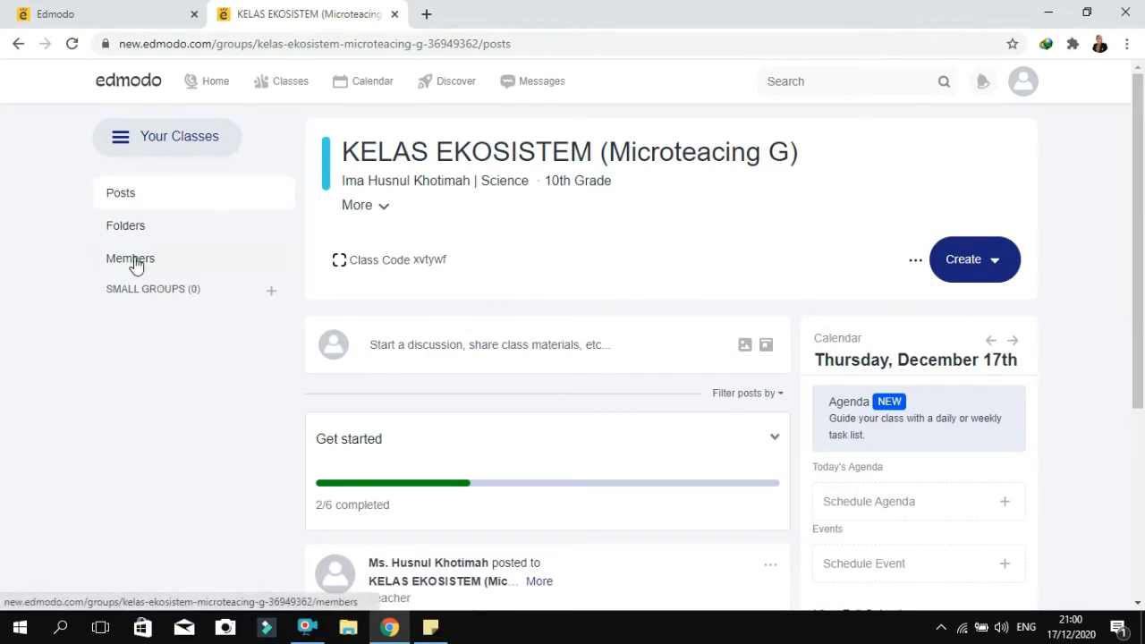
pyautogui.click(134, 230)
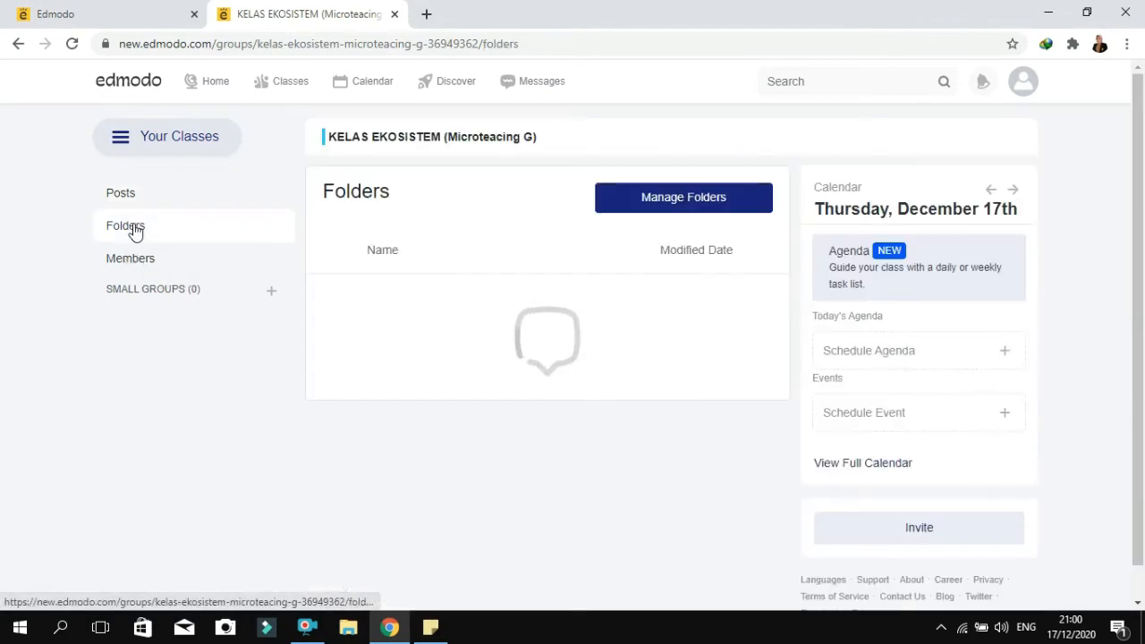
pyautogui.click(674, 204)
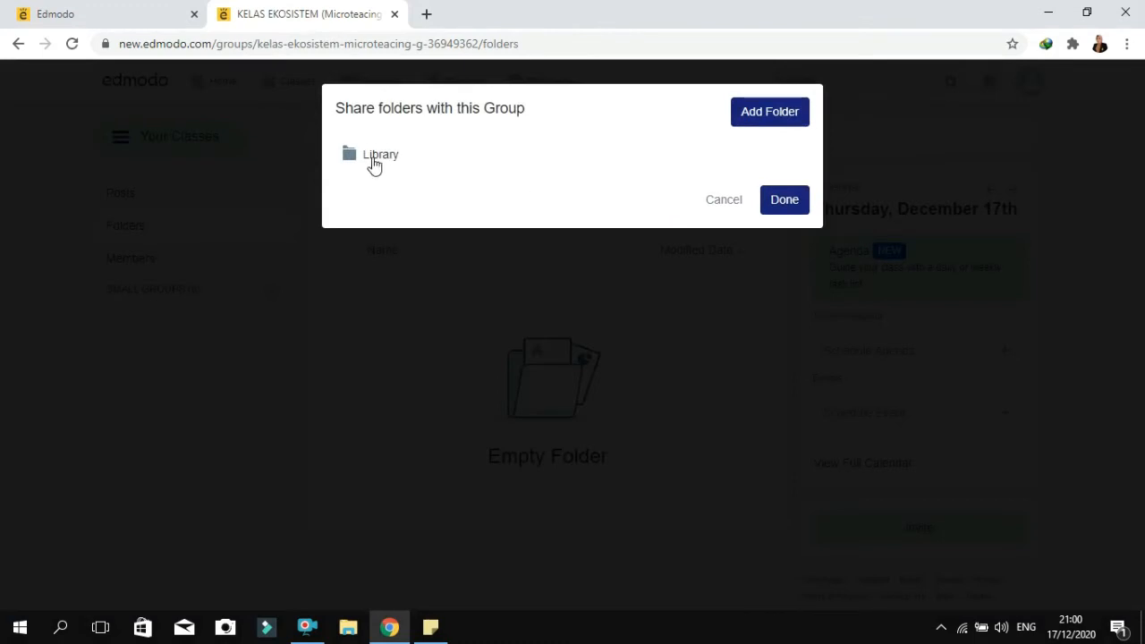
pyautogui.click(769, 107)
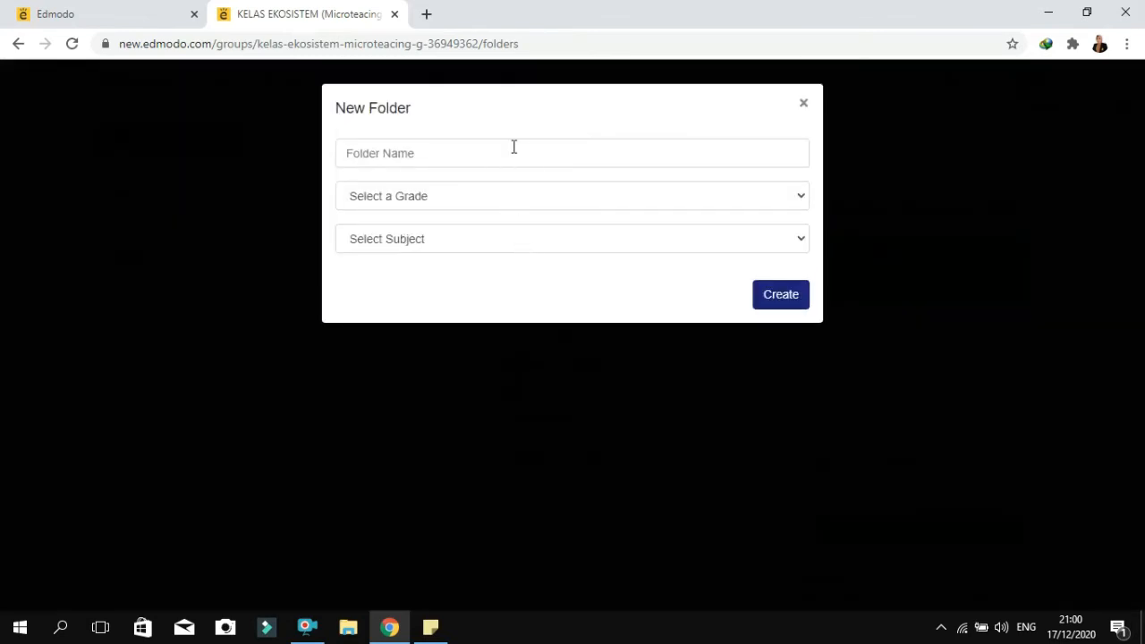
# Create the folder "EKOSISTEM 1" with the grade 10th and the subject Science
pyautogui.click(531, 153)
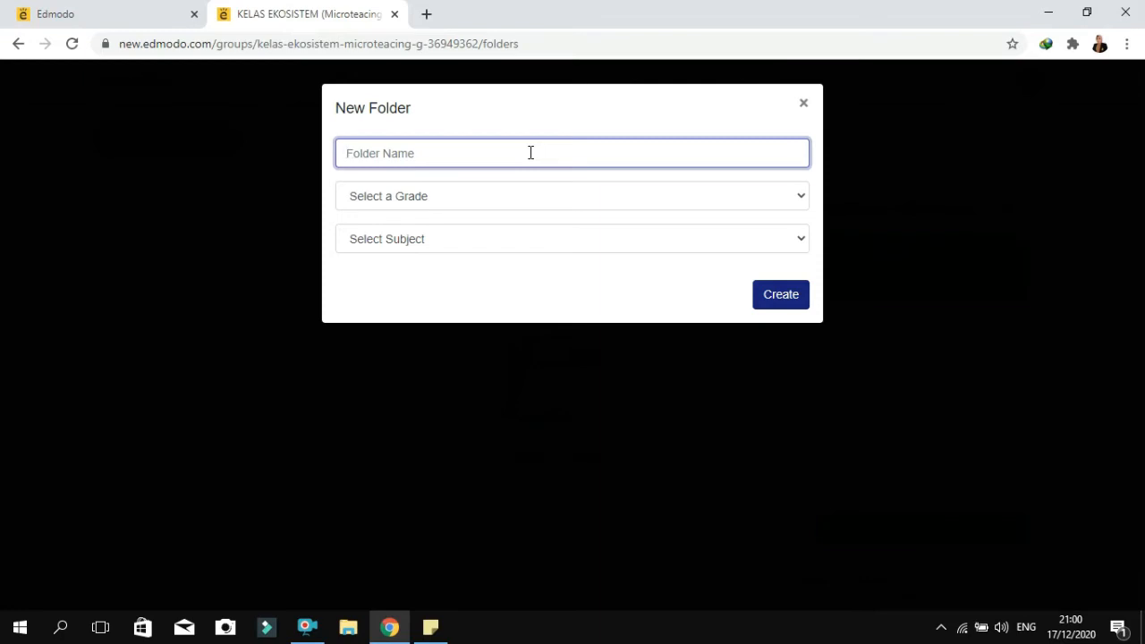
pyautogui.write('E')
pyautogui.press('BackSpace')
pyautogui.write('EKOSISTEM 1')
pyautogui.click(527, 200)
pyautogui.click(570, 382)
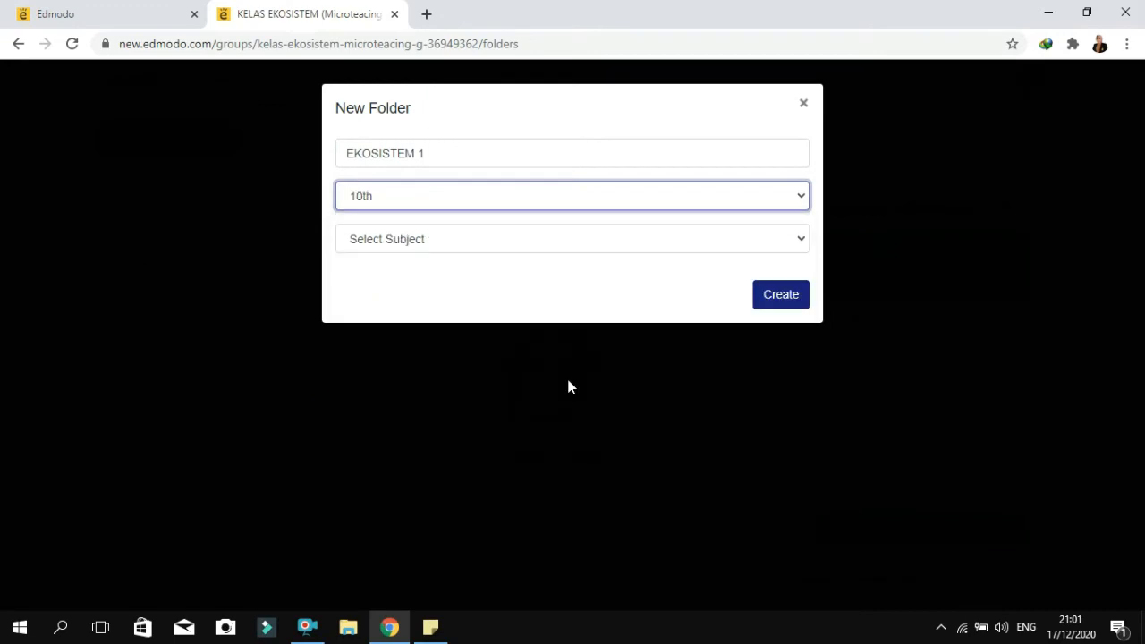
pyautogui.click(598, 245)
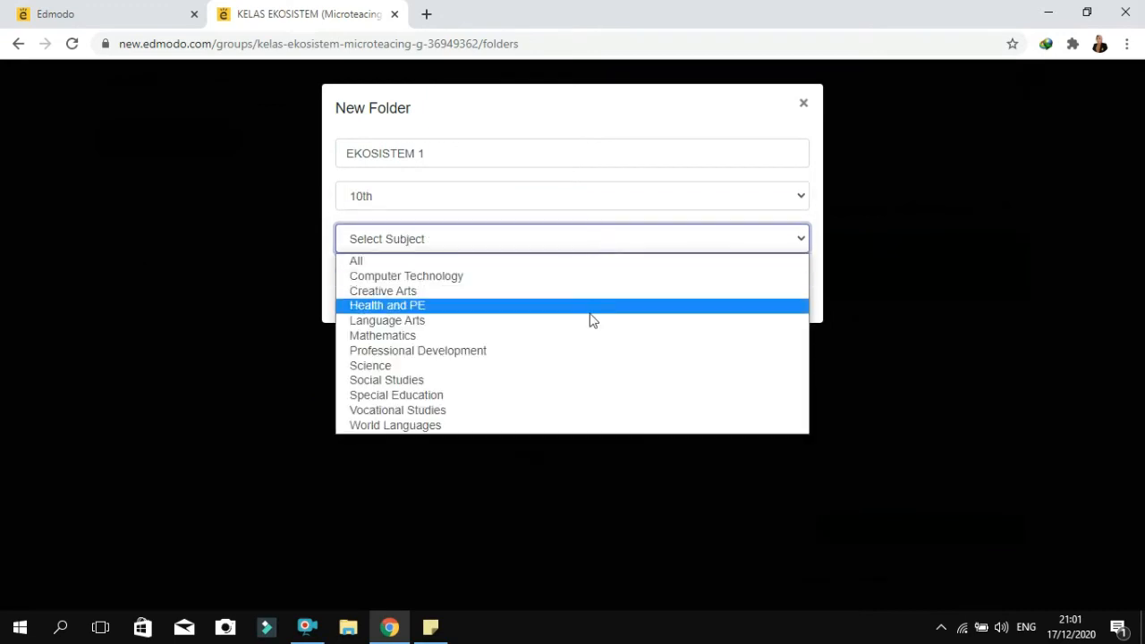
pyautogui.click(581, 373)
pyautogui.click(779, 301)
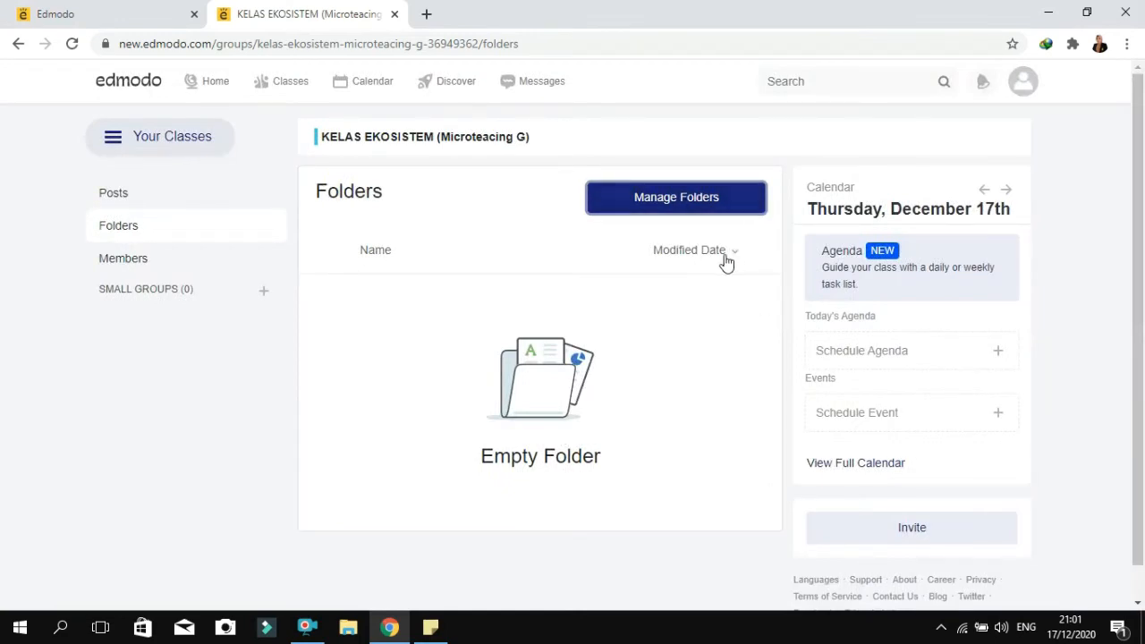
# Open the EKOSISTEM 1 folder and start a file upload, choosing a file from the computer
pyautogui.scroll(-1, 1143, 324)
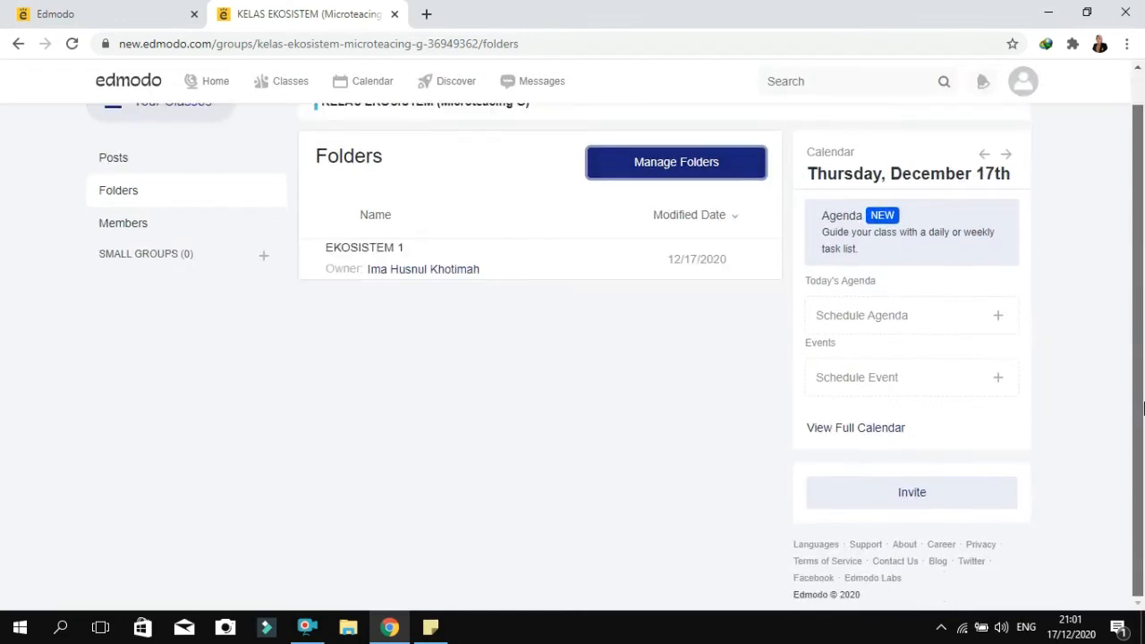
pyautogui.click(381, 268)
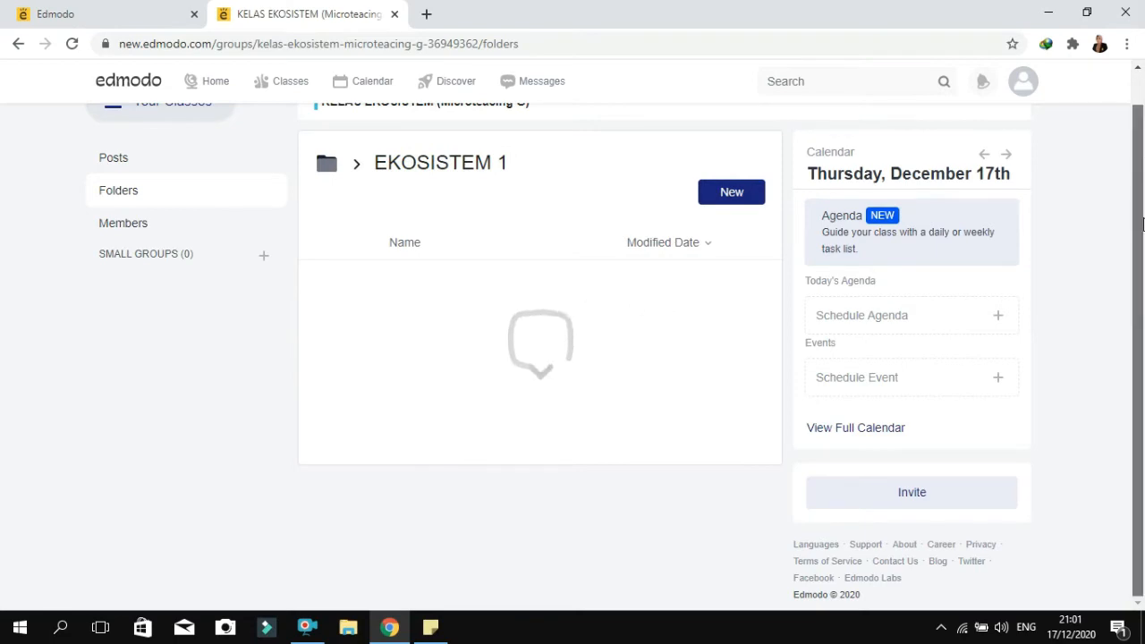
pyautogui.scroll(1, 1142, 146)
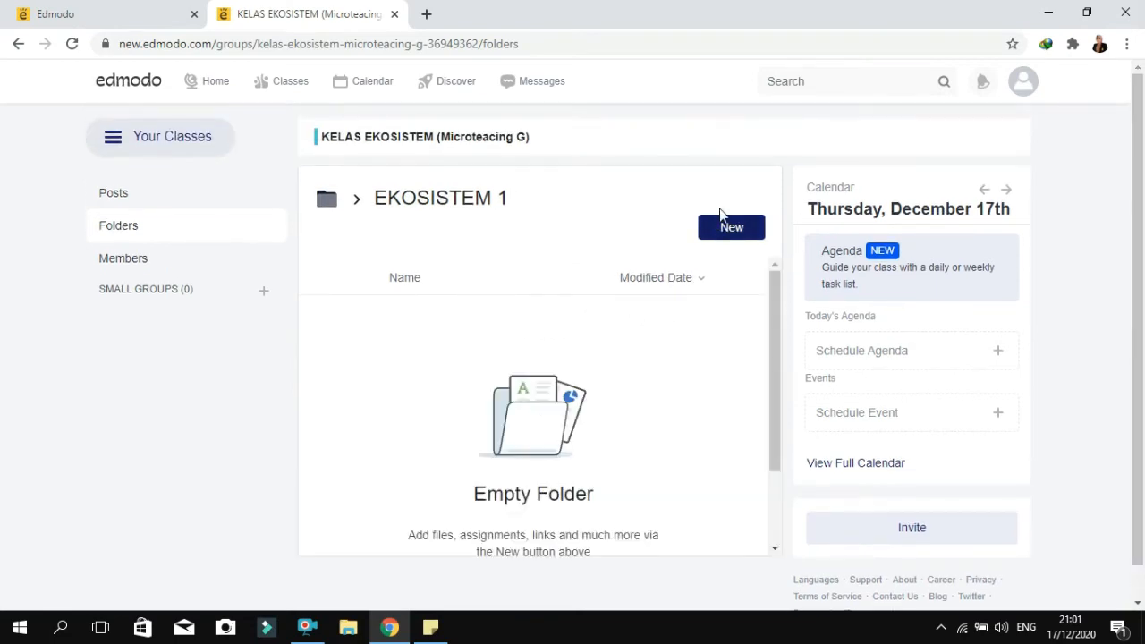
pyautogui.click(730, 229)
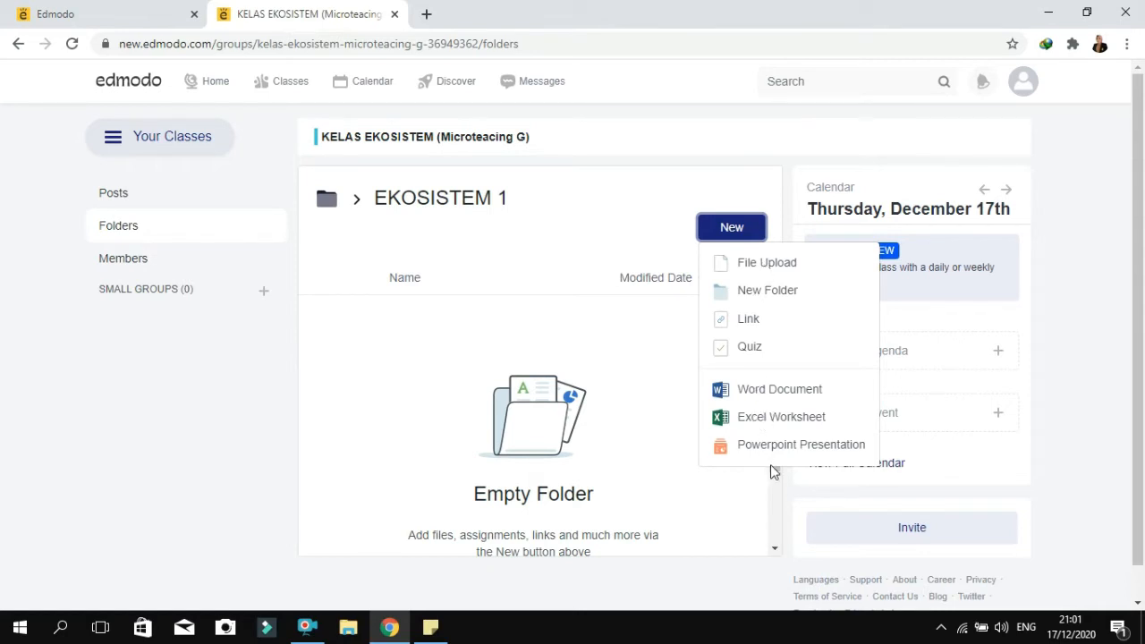
pyautogui.click(762, 264)
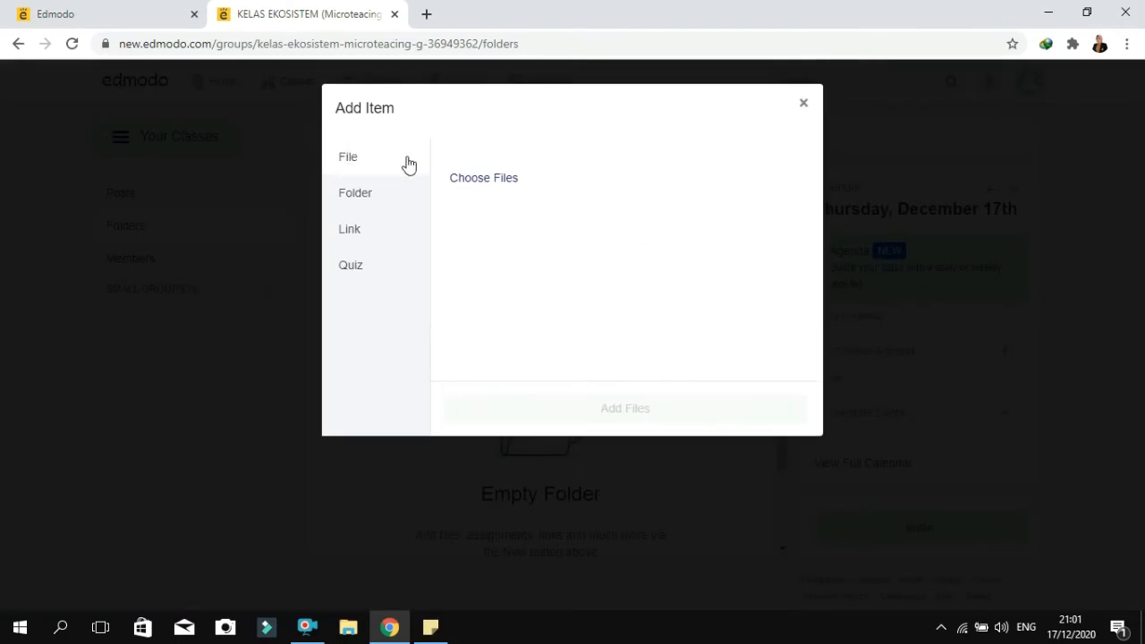
pyautogui.click(482, 183)
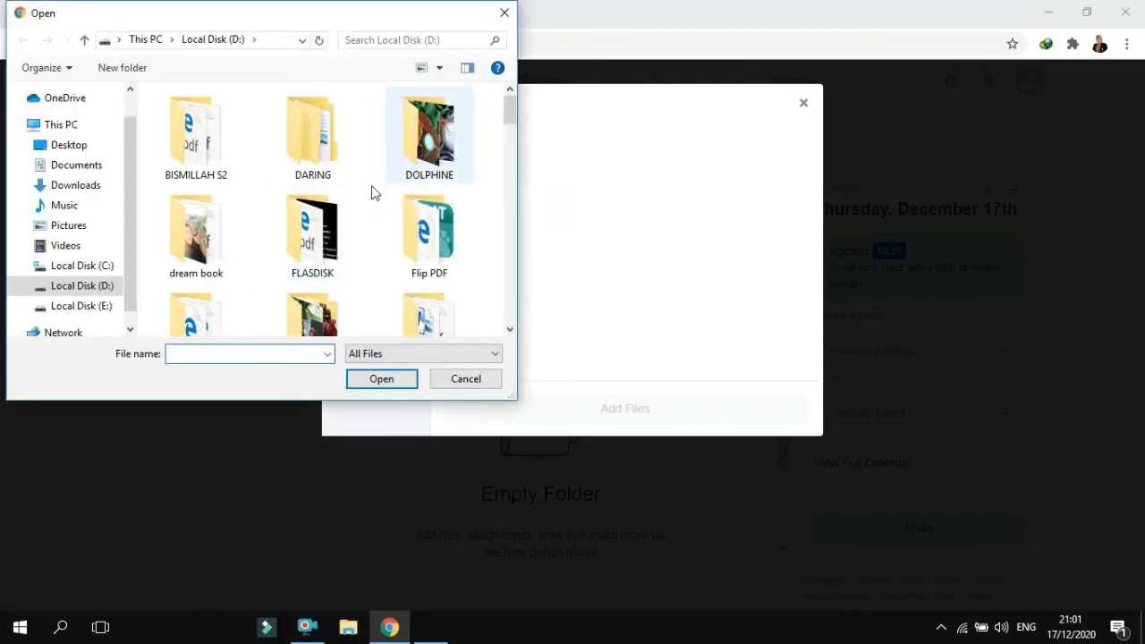
# Look through the semester folders in UNIVERSITAS JEMBER > faculty of training and education for the teaching material, and return to Local Disk (D:)
pyautogui.moveTo(512, 112); pyautogui.dragTo(514, 170)
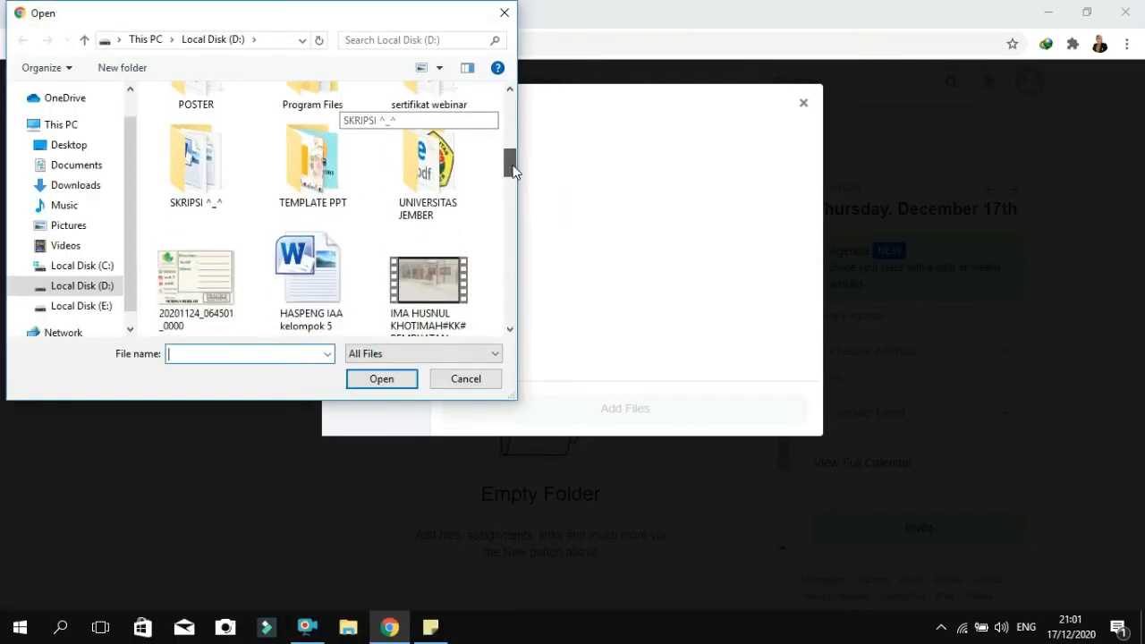
pyautogui.doubleClick(428, 170)
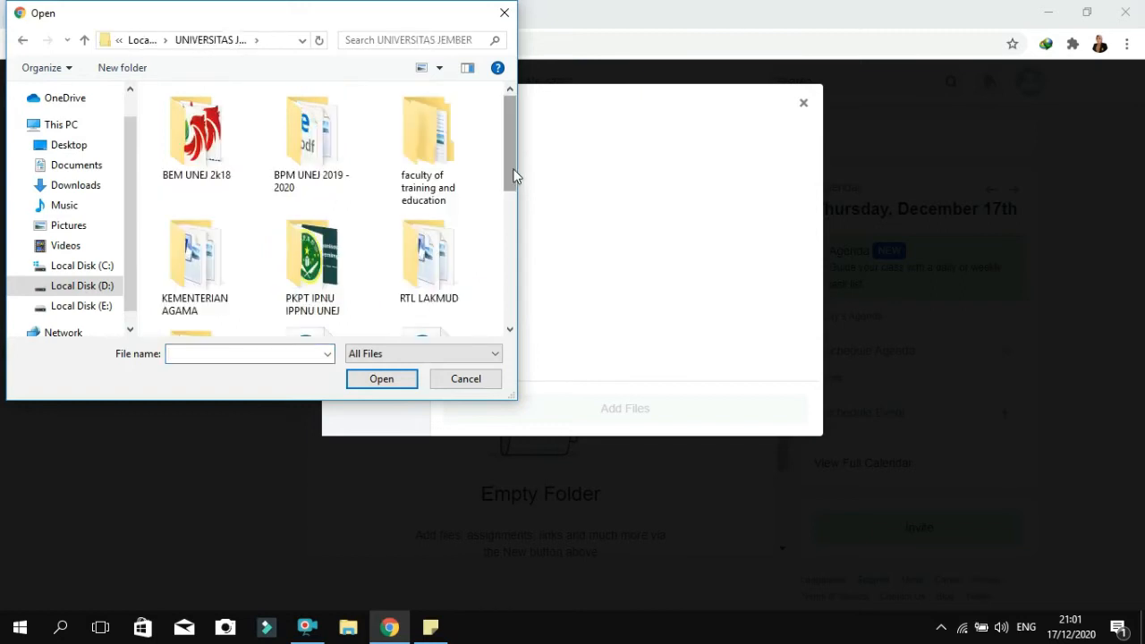
pyautogui.moveTo(510, 175)
pyautogui.mouseDown()
pyautogui.moveTo(511, 191)
pyautogui.moveTo(511, 172)
pyautogui.mouseUp()
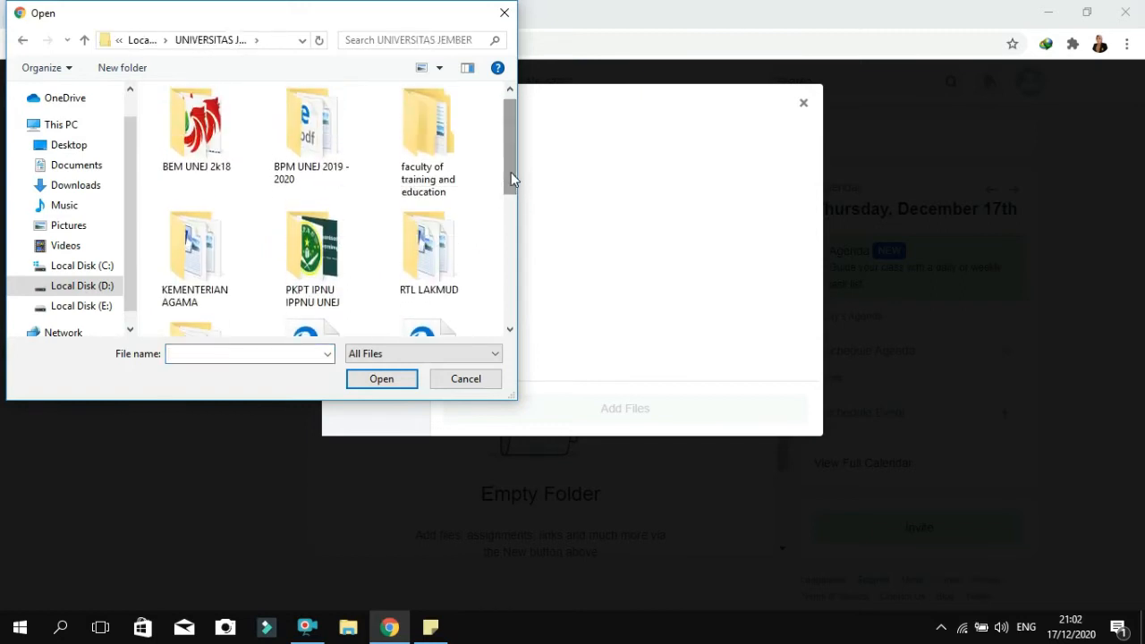
pyautogui.doubleClick(432, 151)
pyautogui.doubleClick(291, 205)
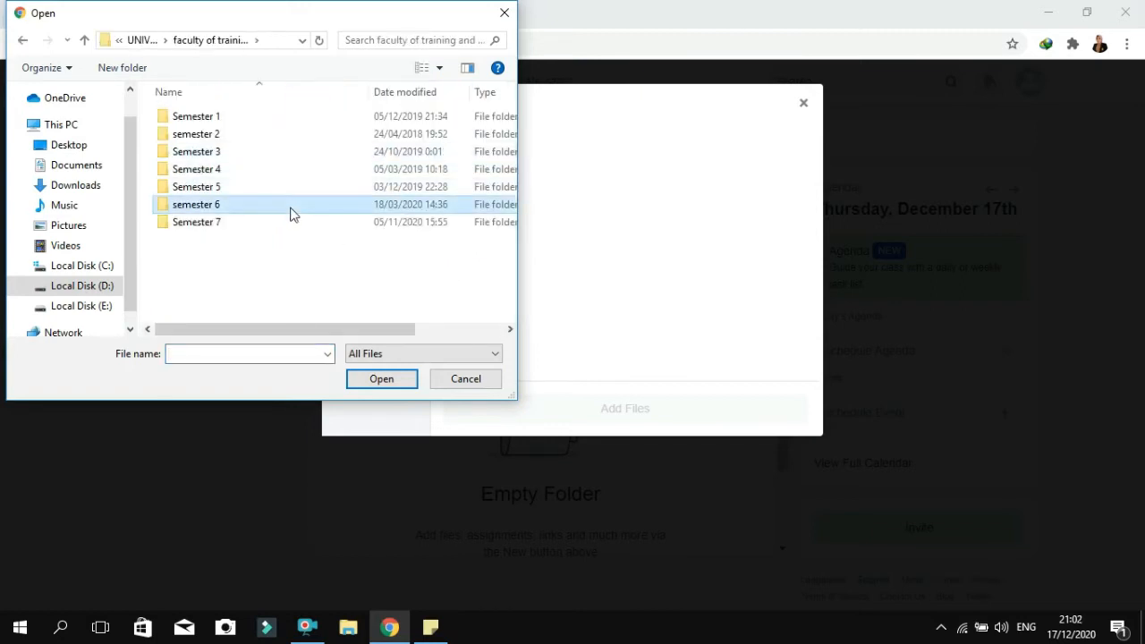
pyautogui.press('BackSpace')
pyautogui.press('Up')
pyautogui.press('Down')
pyautogui.press('BackSpace')
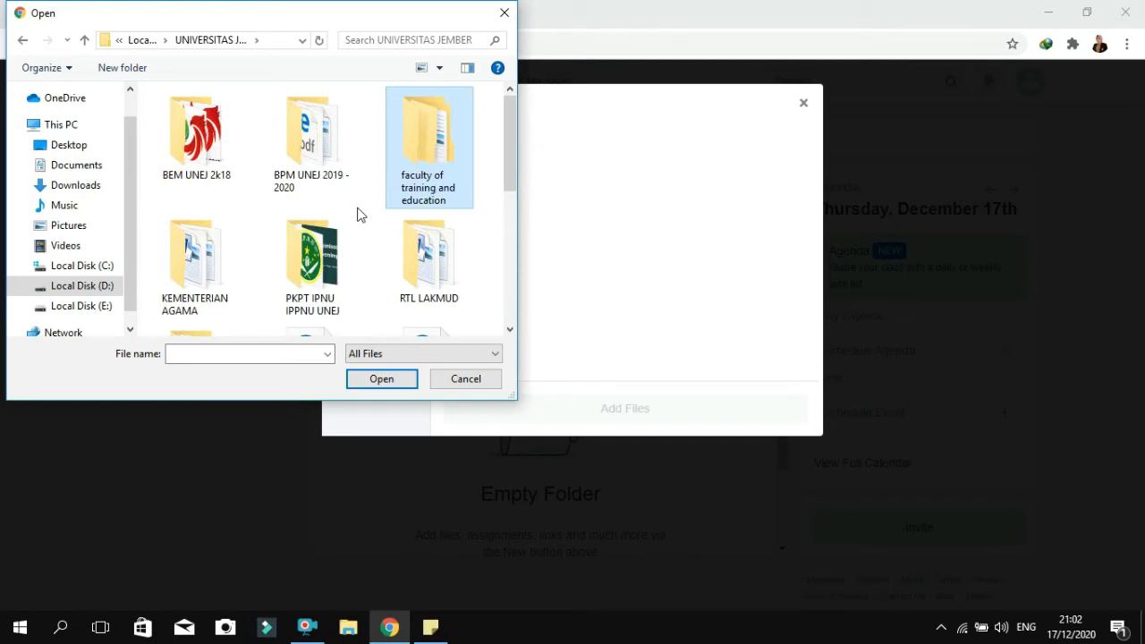
pyautogui.press('Return')
pyautogui.press('Down')
pyautogui.press('Down')
pyautogui.press('Down')
pyautogui.press('Down')
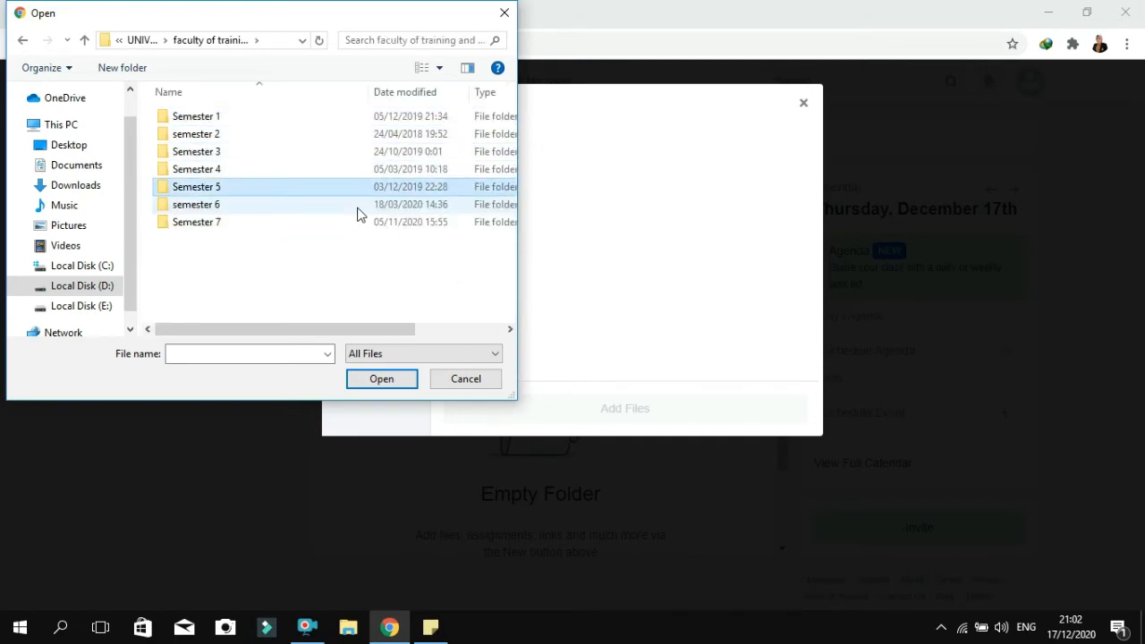
pyautogui.press('Return')
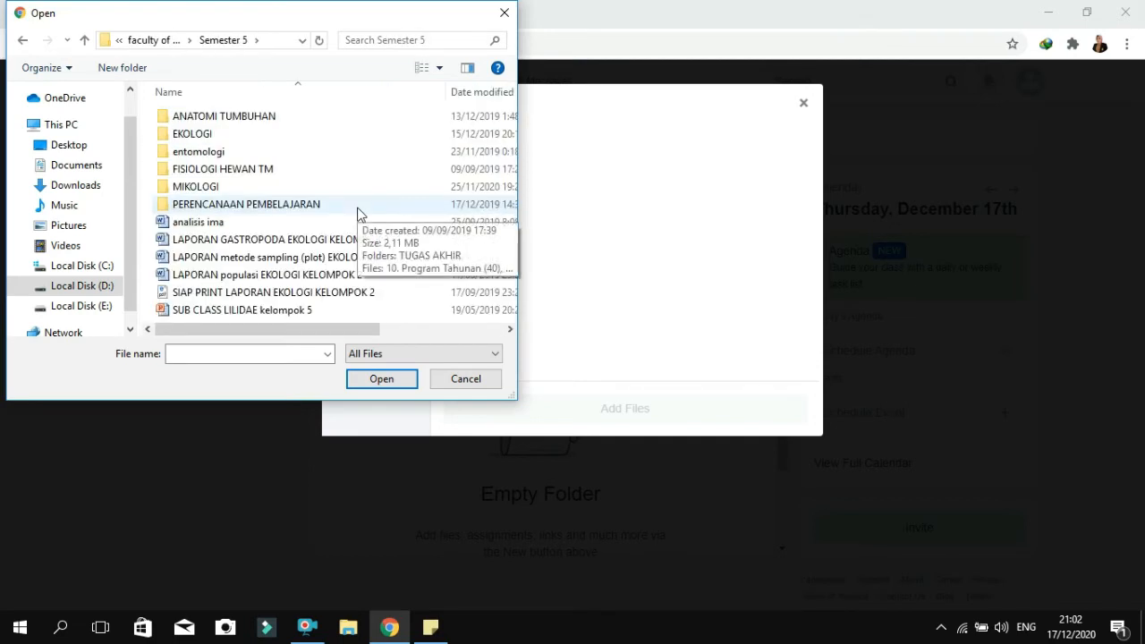
pyautogui.press('BackSpace')
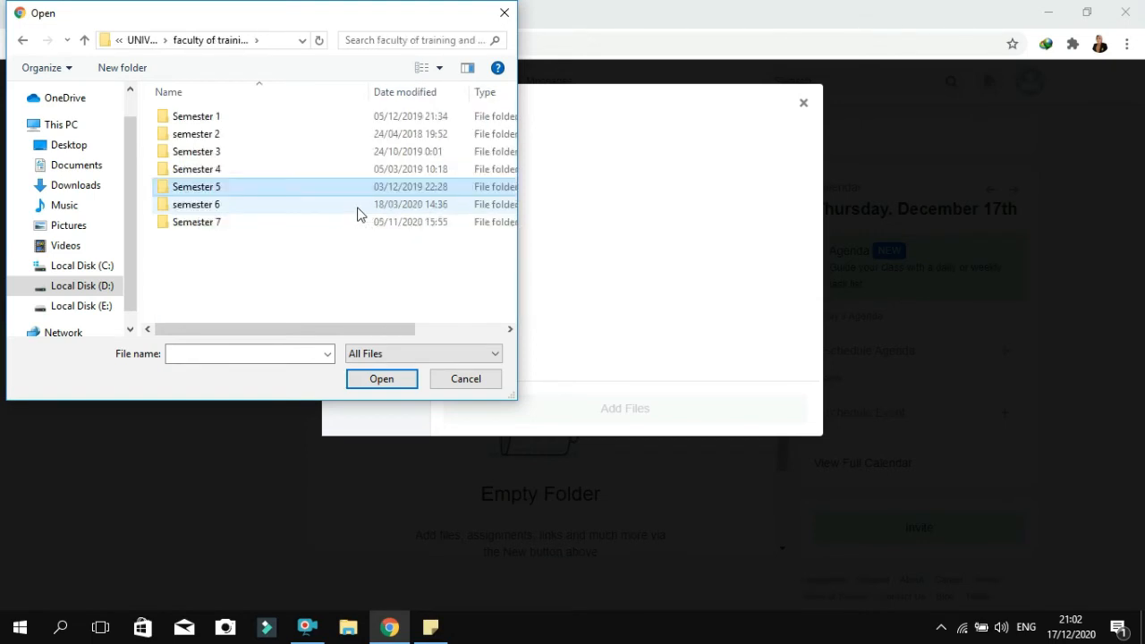
pyautogui.press('BackSpace')
pyautogui.press('BackSpace')
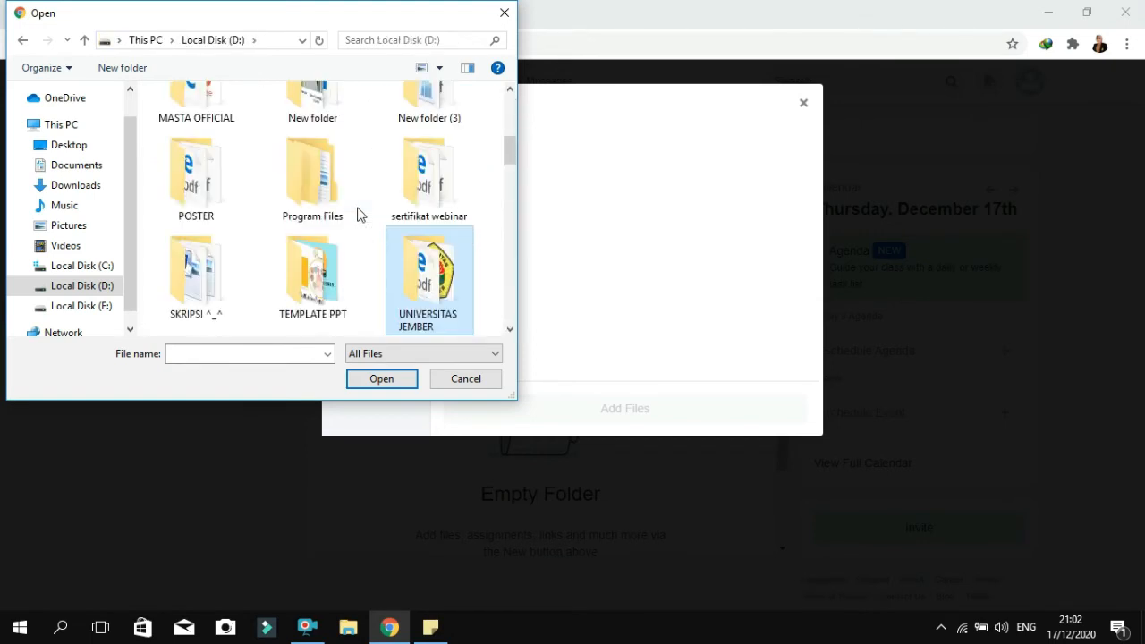
# Browse to the MICROTEACHING G folder inside DARING > SEMESTER 6 on Local Disk (D:)
pyautogui.press('Up')
pyautogui.press('Up')
pyautogui.press('Up')
pyautogui.press('Up')
pyautogui.press('Up')
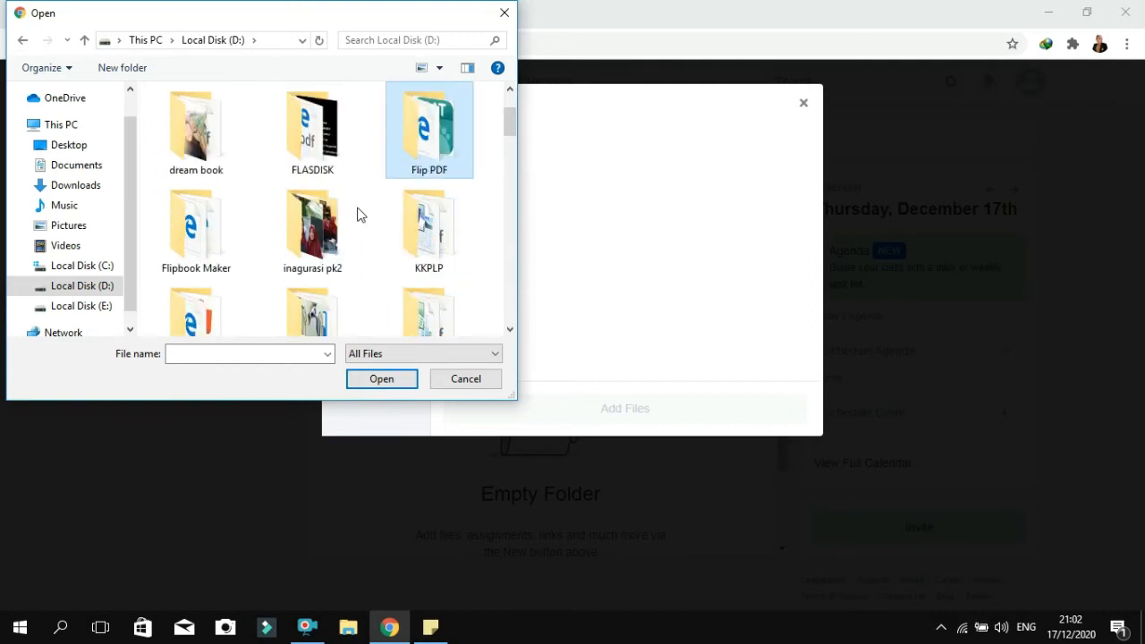
pyautogui.press('Left')
pyautogui.press('Return')
pyautogui.press('Down')
pyautogui.press('Return')
pyautogui.press('Down')
pyautogui.press('Down')
pyautogui.press('Down')
pyautogui.press('Down')
pyautogui.press('Down')
pyautogui.press('Down')
pyautogui.press('Down')
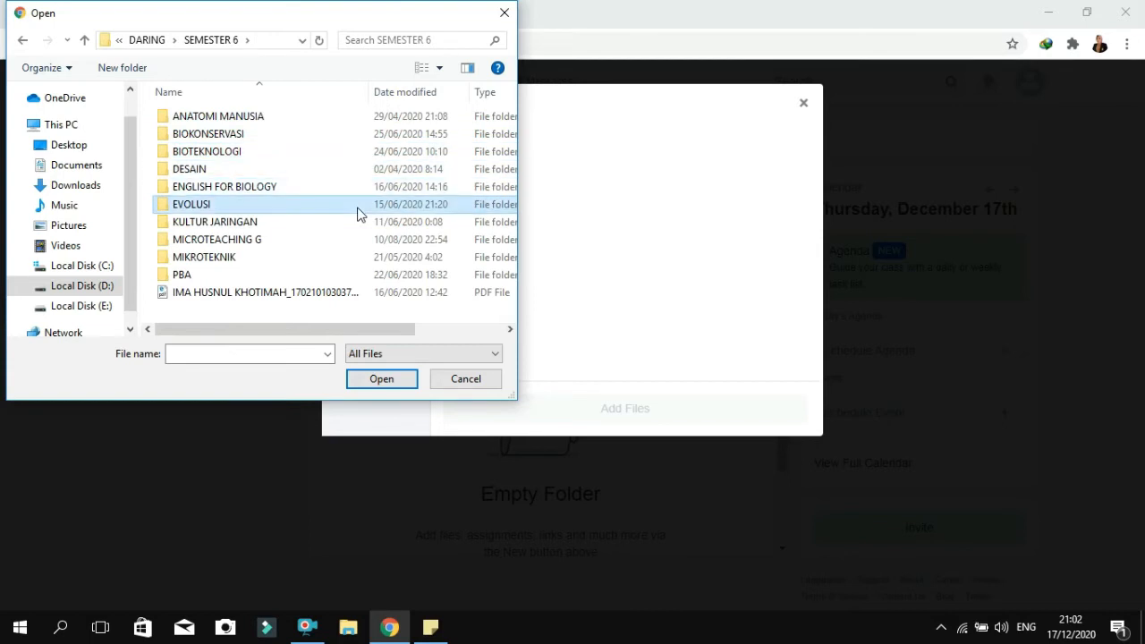
pyautogui.press('Return')
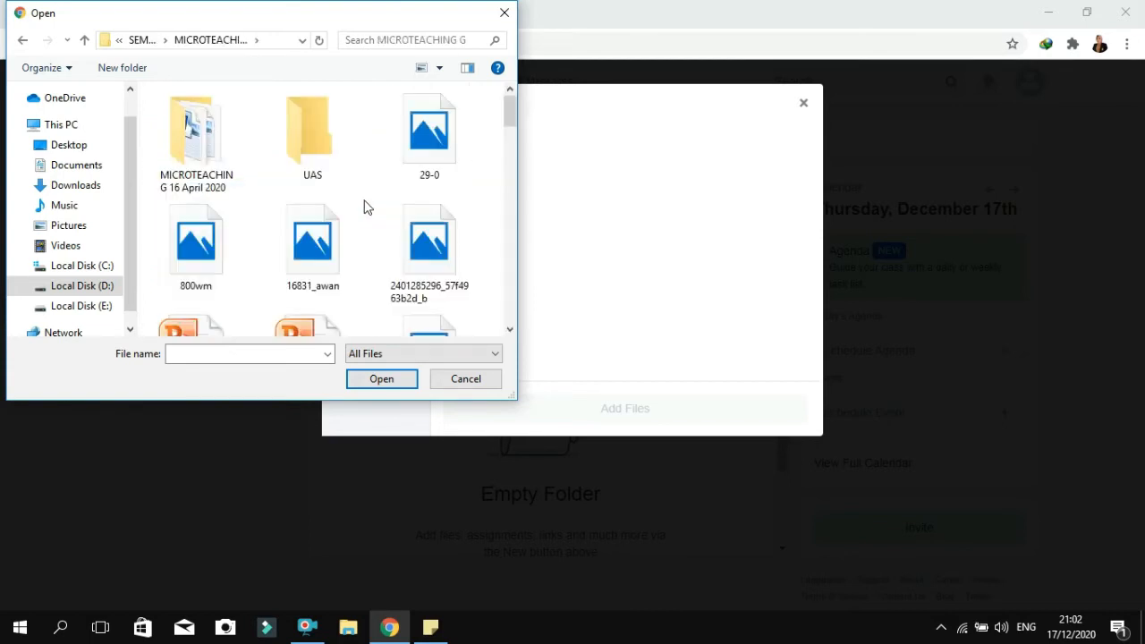
# Upload the BUKU MATERI presentation and add it to the EKOSISTEM 1 folder
pyautogui.moveTo(511, 132); pyautogui.dragTo(515, 154)
pyautogui.click(340, 153)
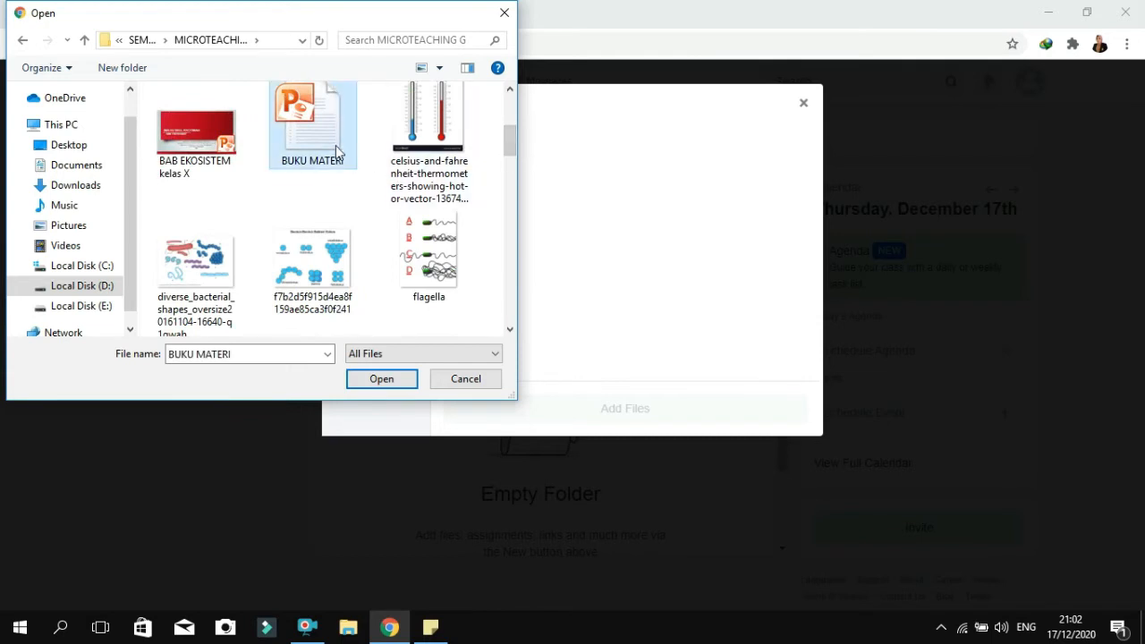
pyautogui.click(382, 378)
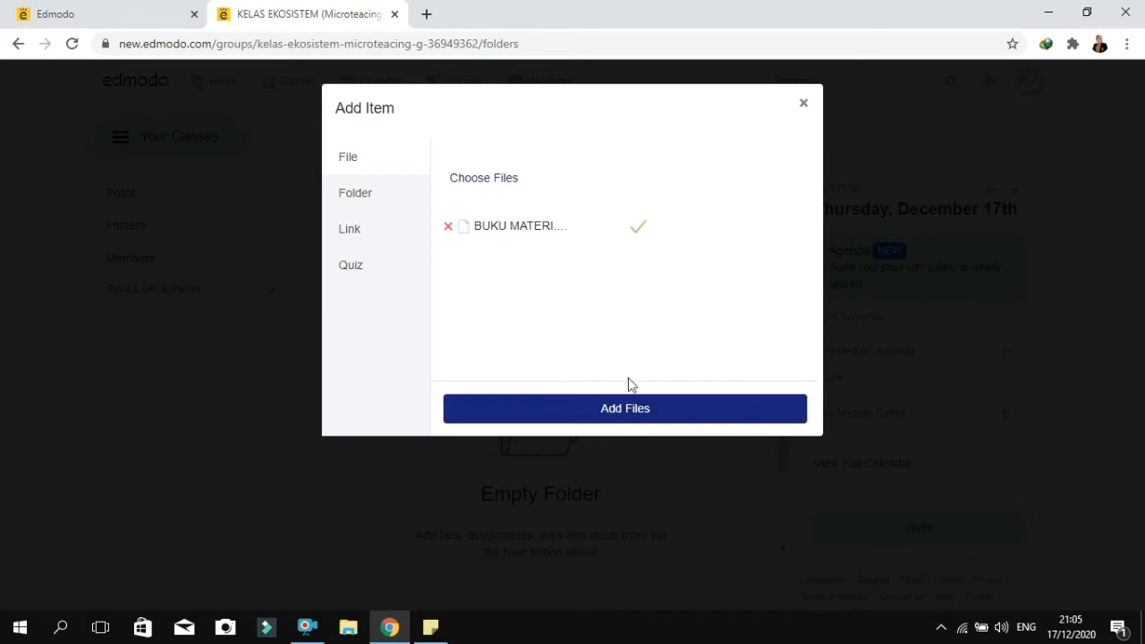
pyautogui.click(621, 414)
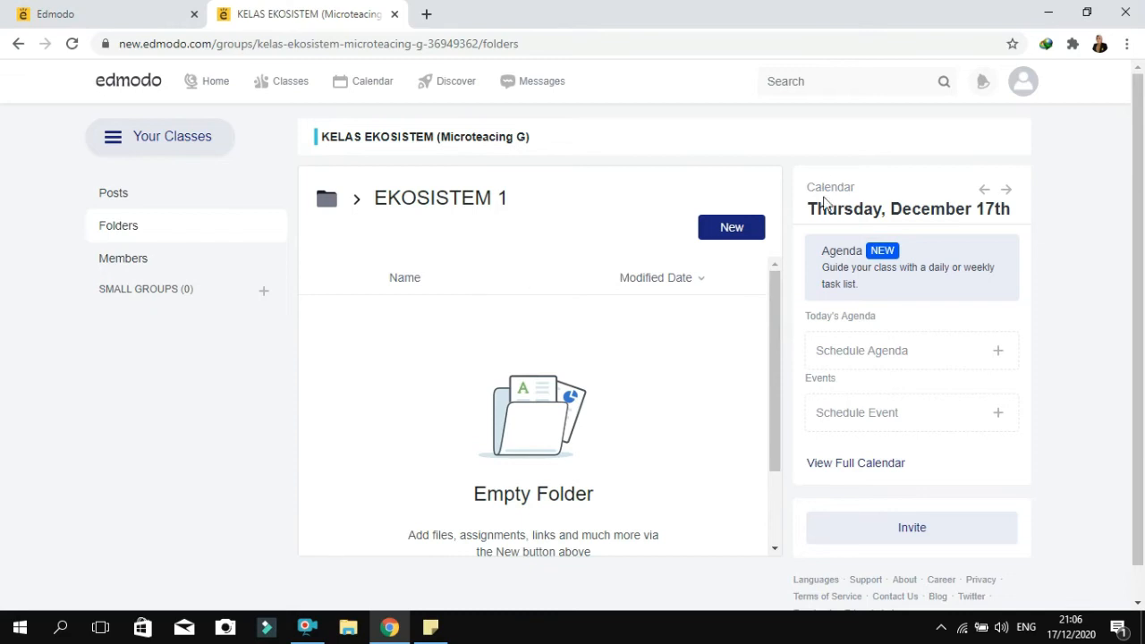
pyautogui.moveTo(774, 291); pyautogui.dragTo(775, 393)
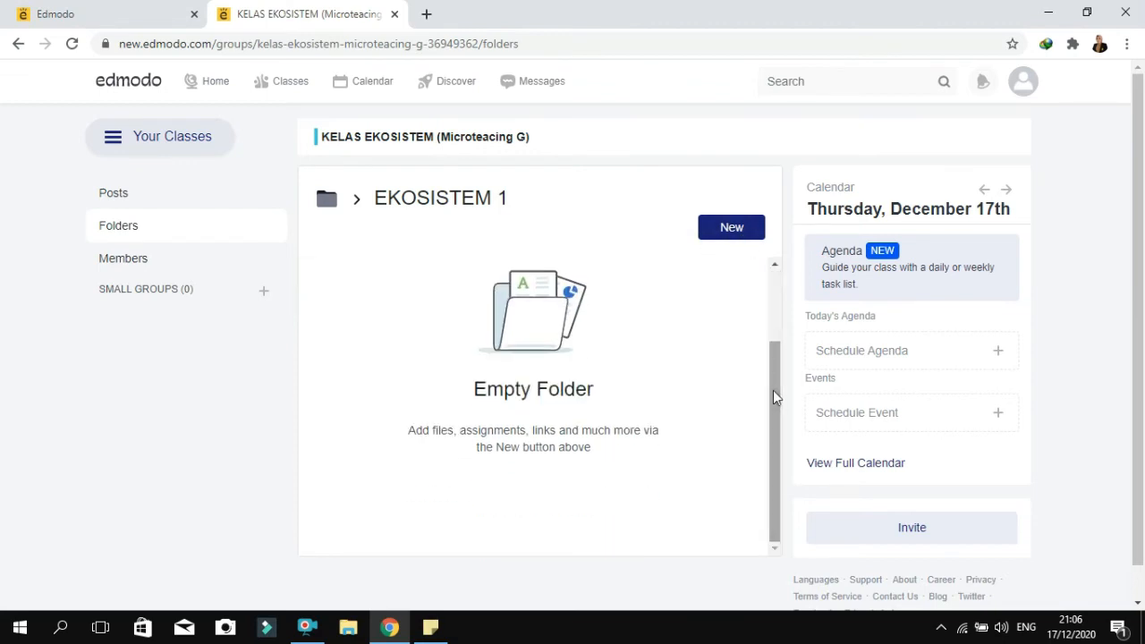
# Upload the BAB EKOSISTEM kelas X presentation from the MICROTEACHING G folder and add it to the EKOSISTEM 1 folder
pyautogui.click(724, 229)
pyautogui.click(599, 418)
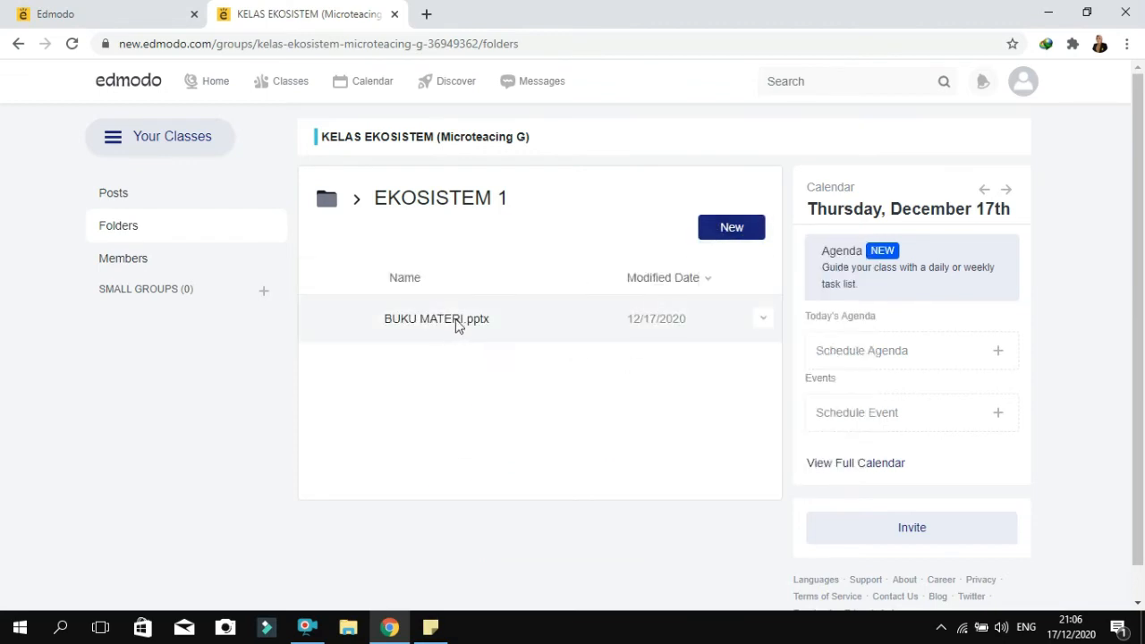
pyautogui.click(730, 229)
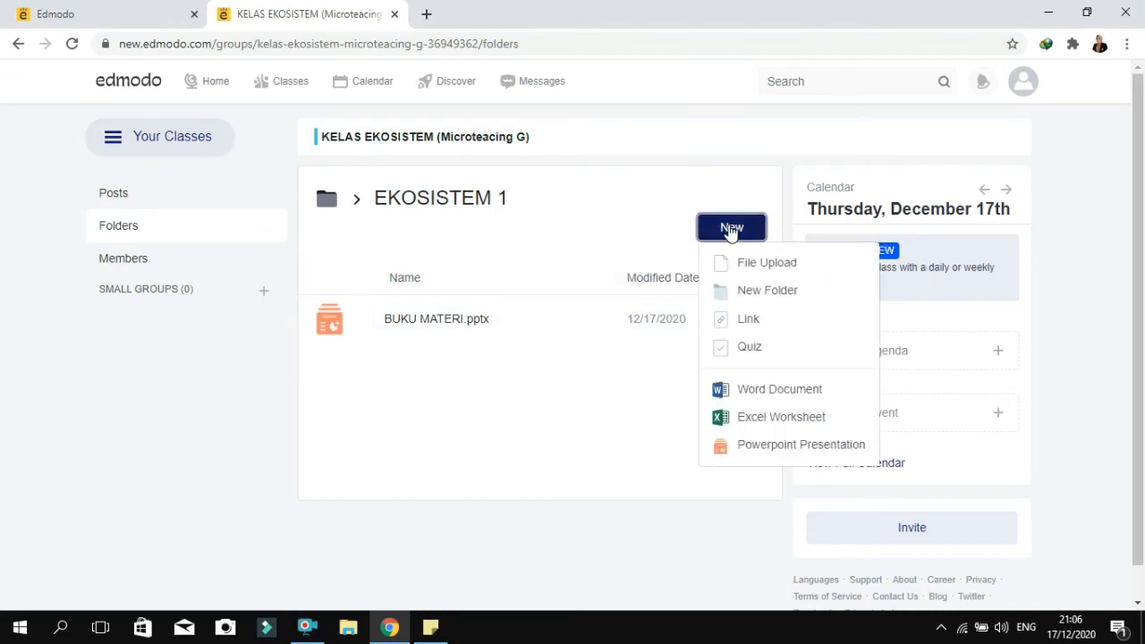
pyautogui.click(764, 268)
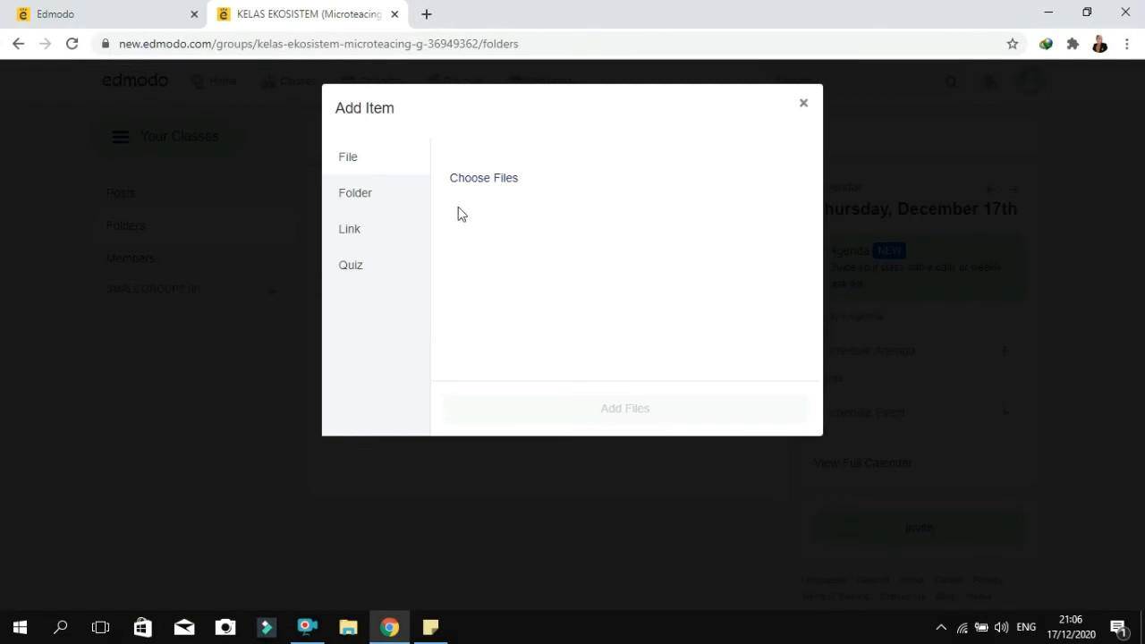
pyautogui.click(481, 179)
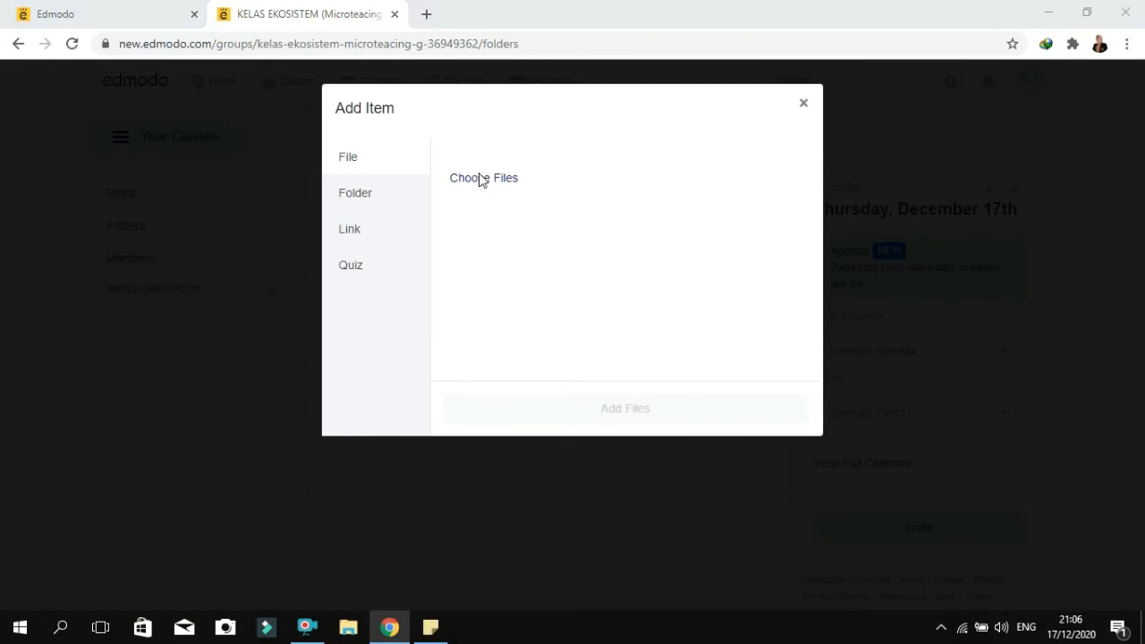
pyautogui.scroll(-3, 508, 129)
pyautogui.moveTo(514, 156); pyautogui.dragTo(512, 146)
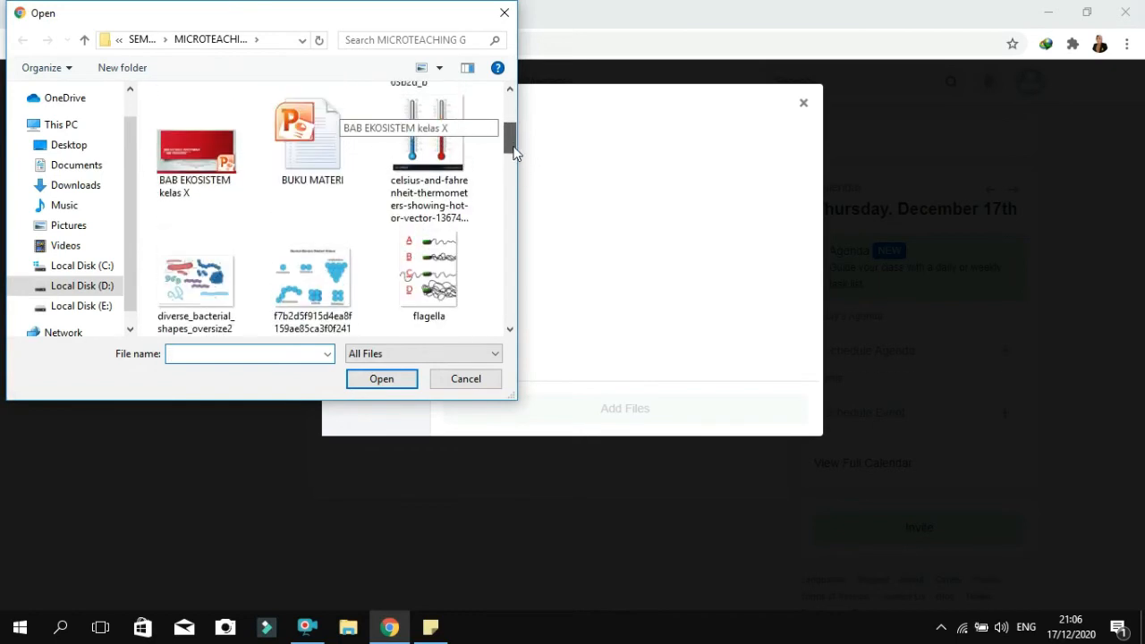
pyautogui.click(207, 192)
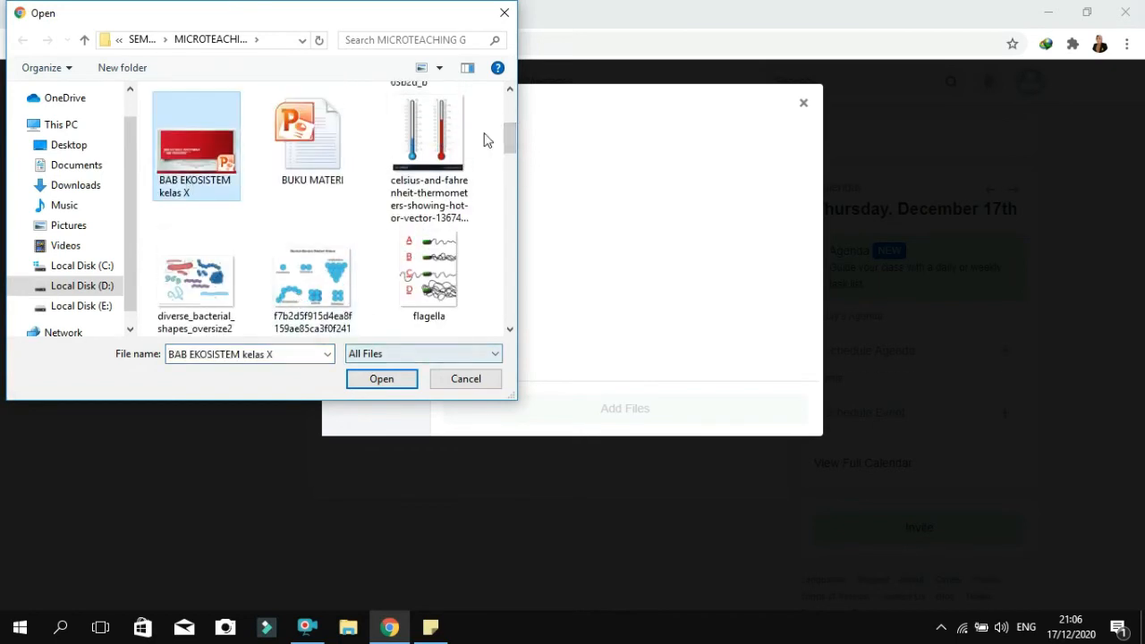
pyautogui.moveTo(511, 133); pyautogui.dragTo(510, 162)
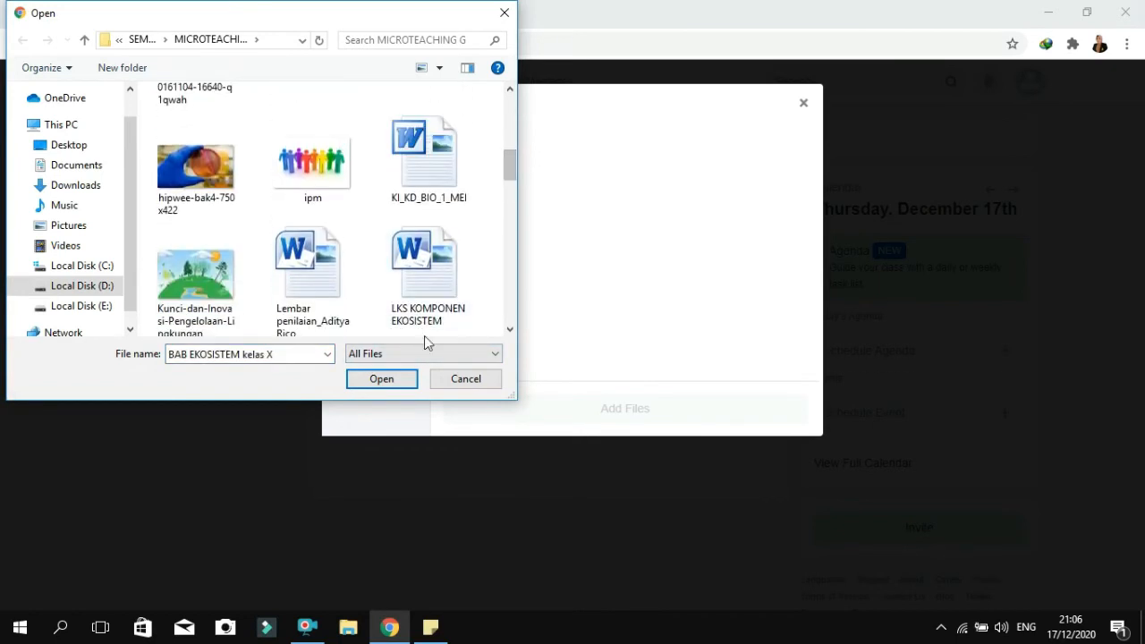
pyautogui.moveTo(509, 166); pyautogui.dragTo(509, 106)
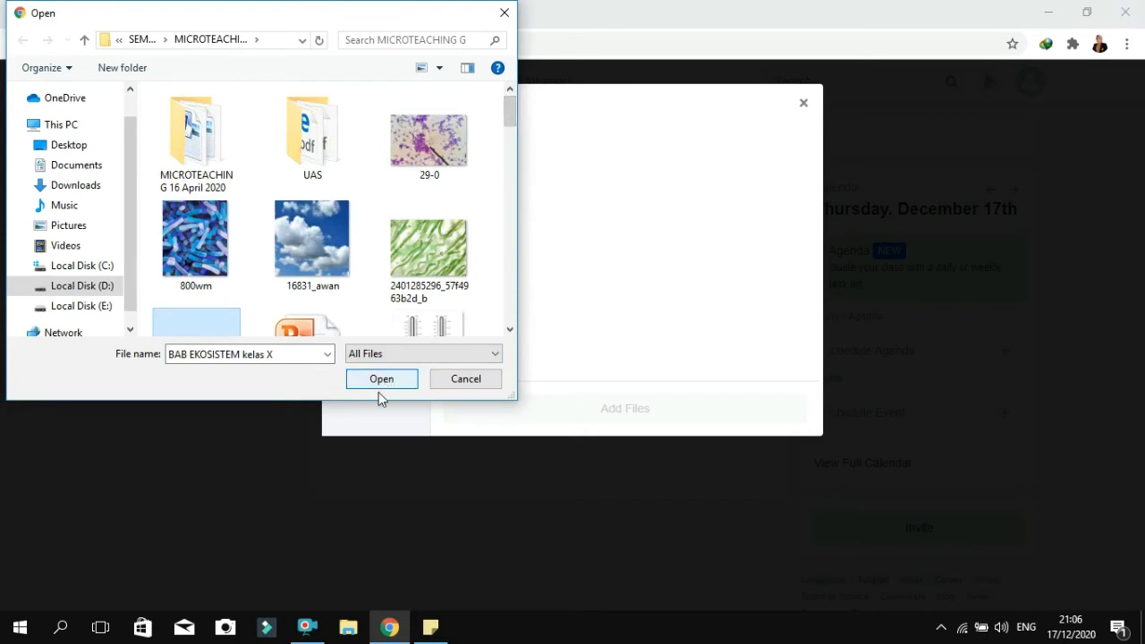
pyautogui.click(380, 382)
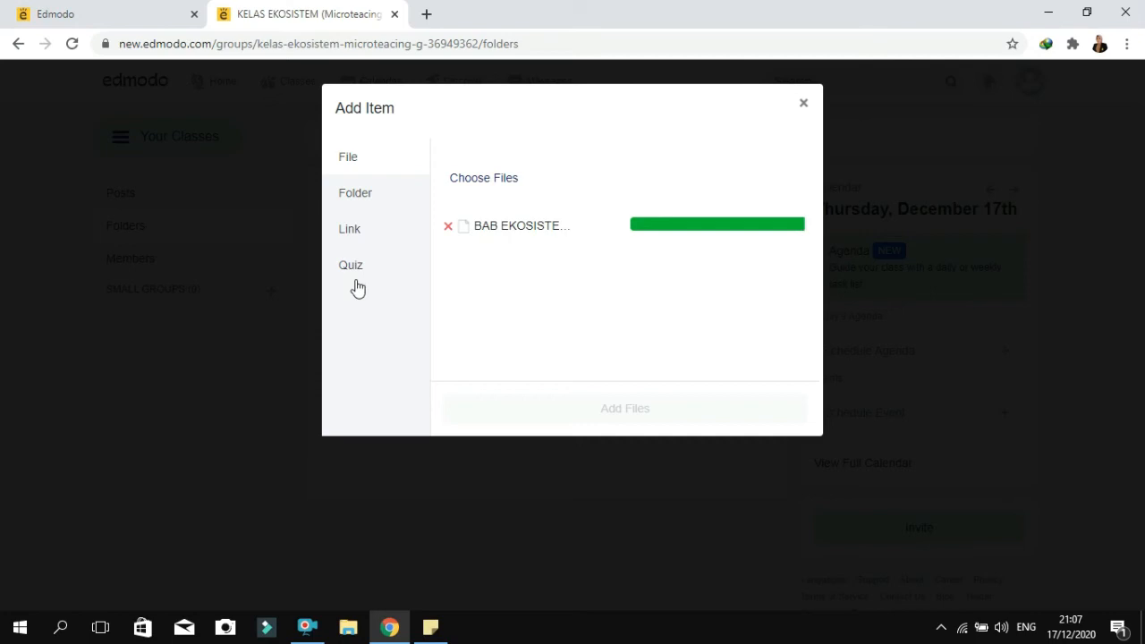
pyautogui.click(621, 413)
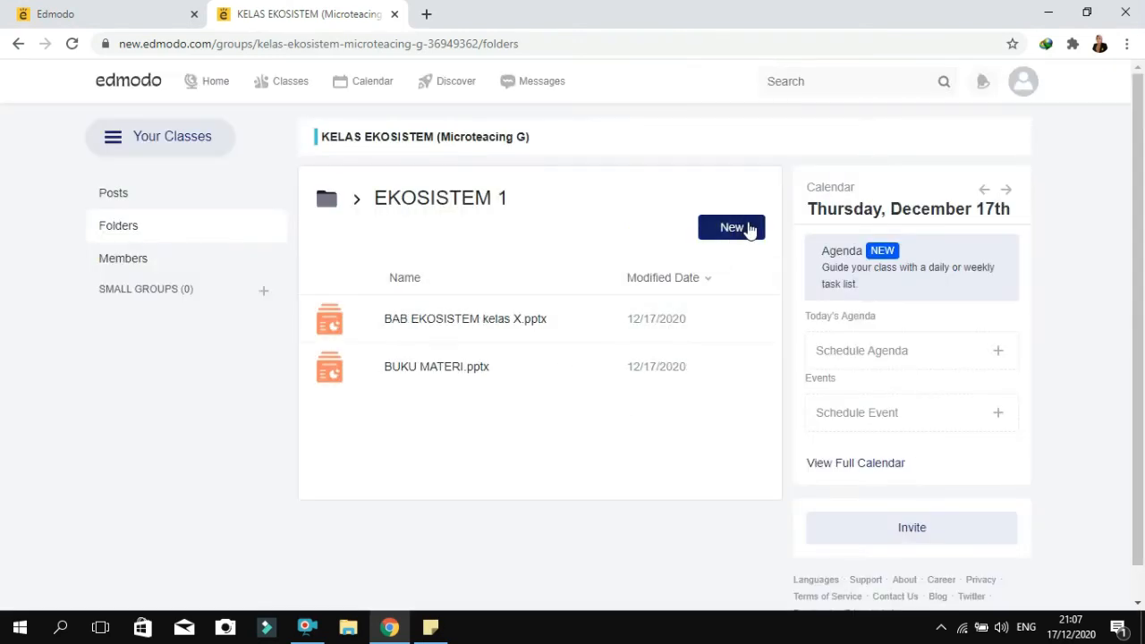
# Start adding a link item to the EKOSISTEM 1 folder and open YouTube in a new browser tab
pyautogui.click(750, 229)
pyautogui.click(746, 321)
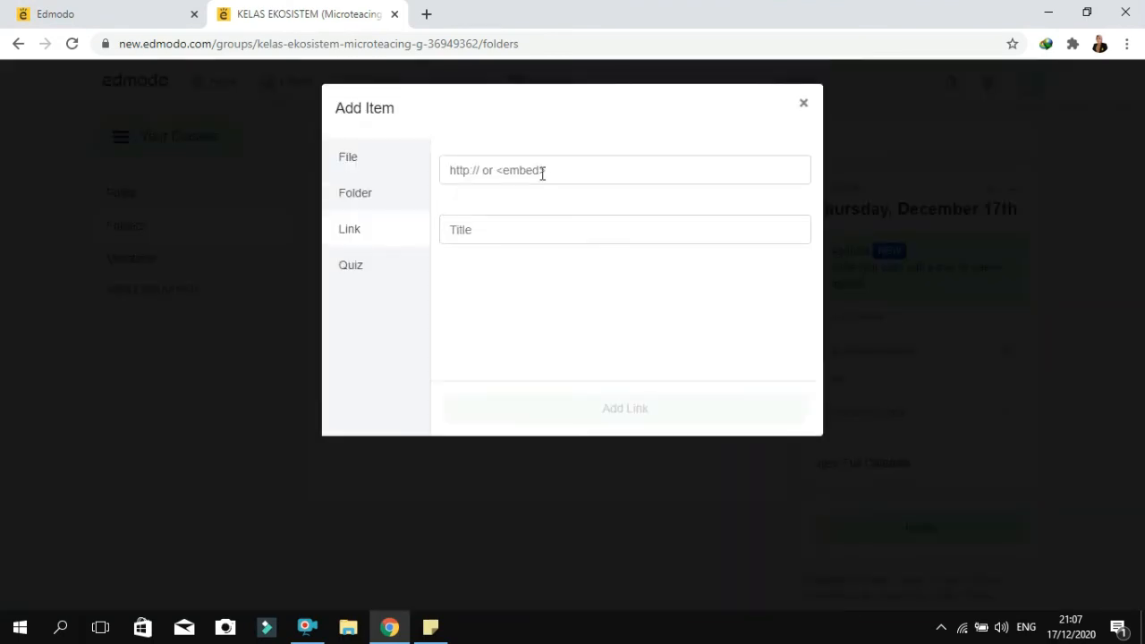
pyautogui.click(425, 15)
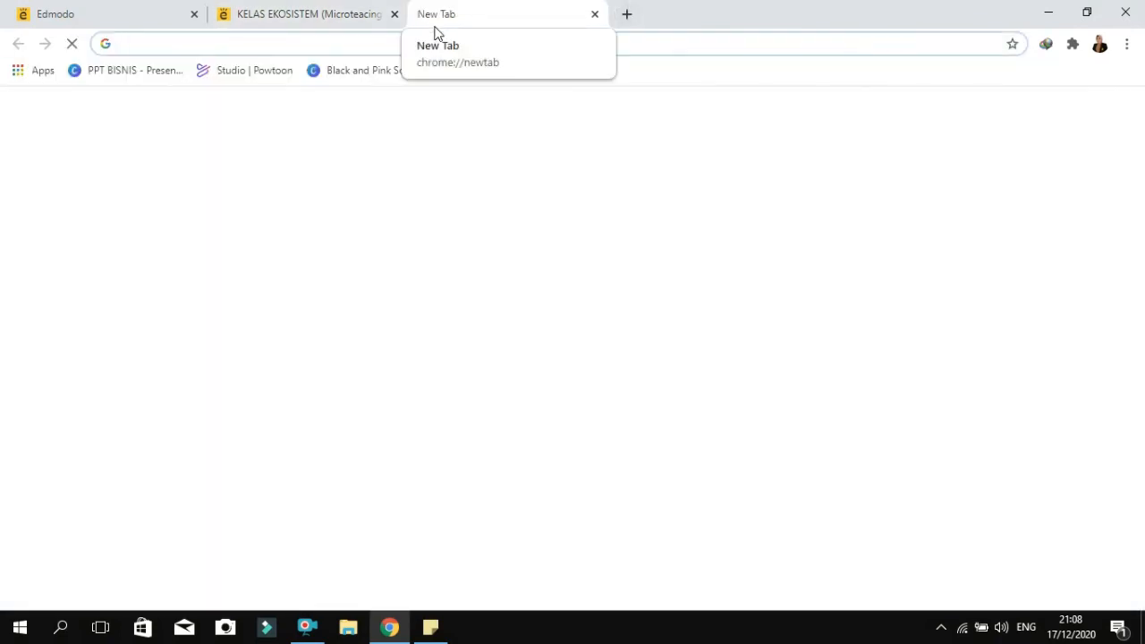
pyautogui.write('youtube')
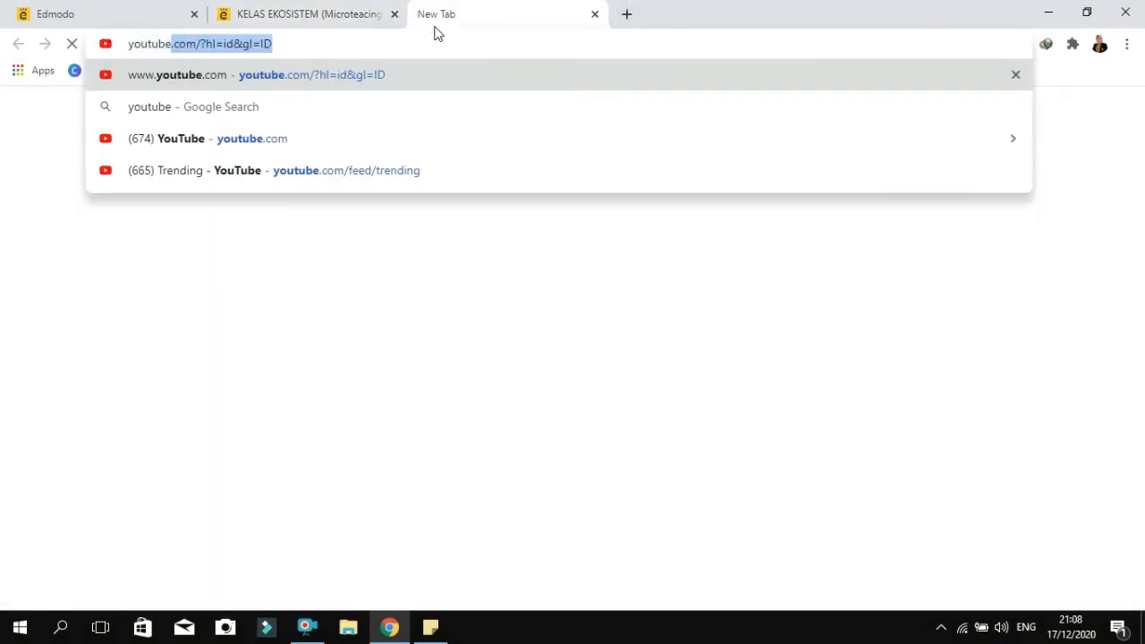
pyautogui.press('Return')
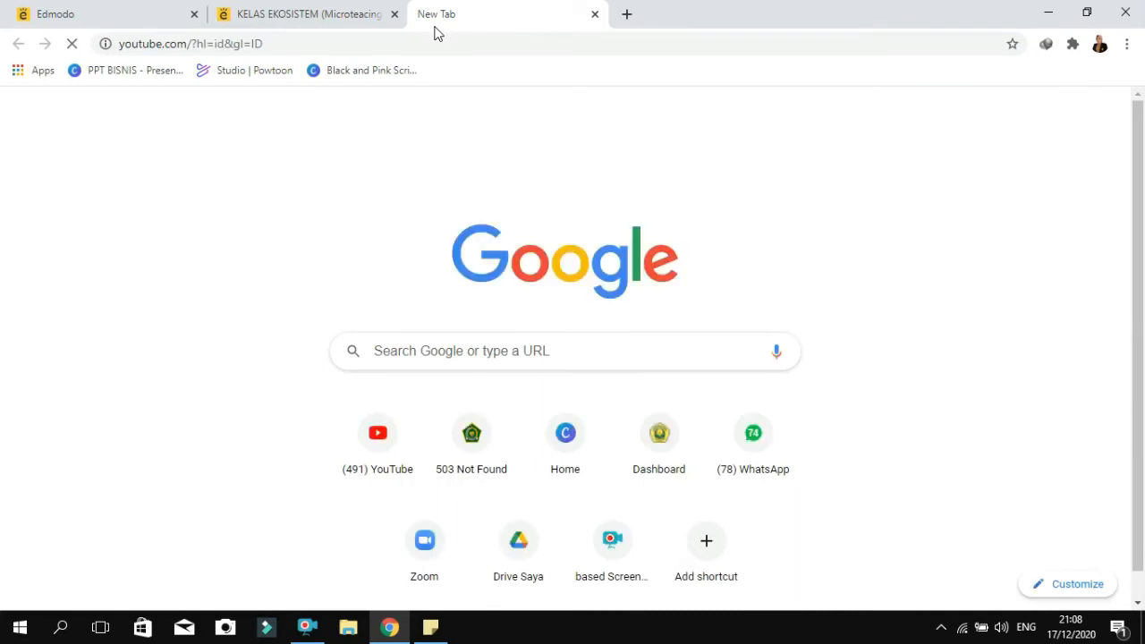
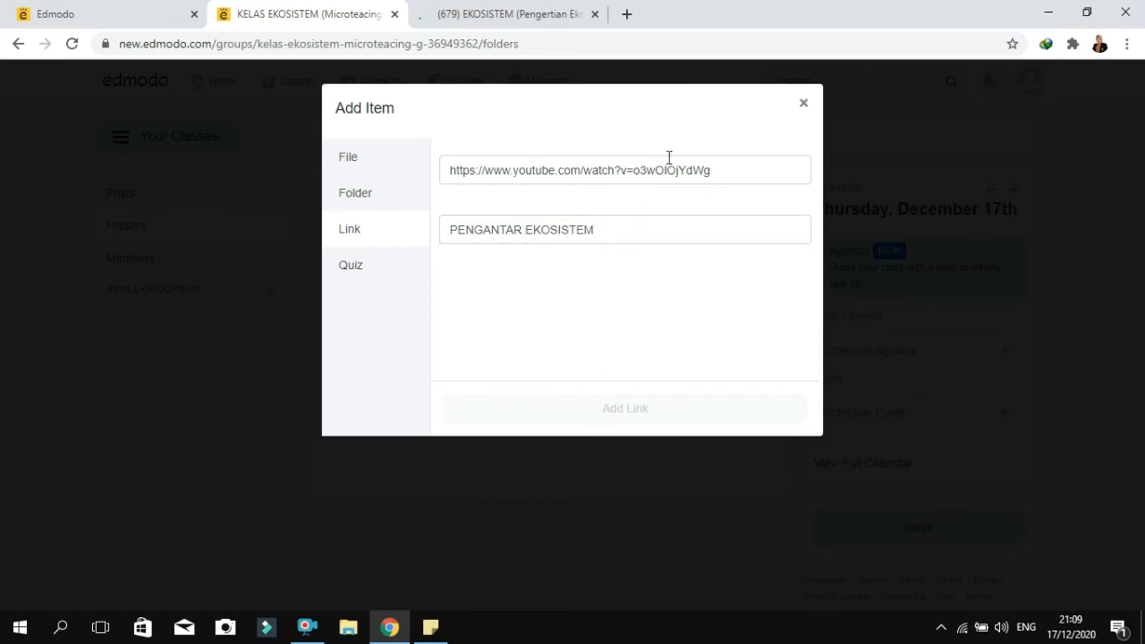
# Check the link item's URL against the YouTube video page and clear both its title and its URL
pyautogui.click(724, 171)
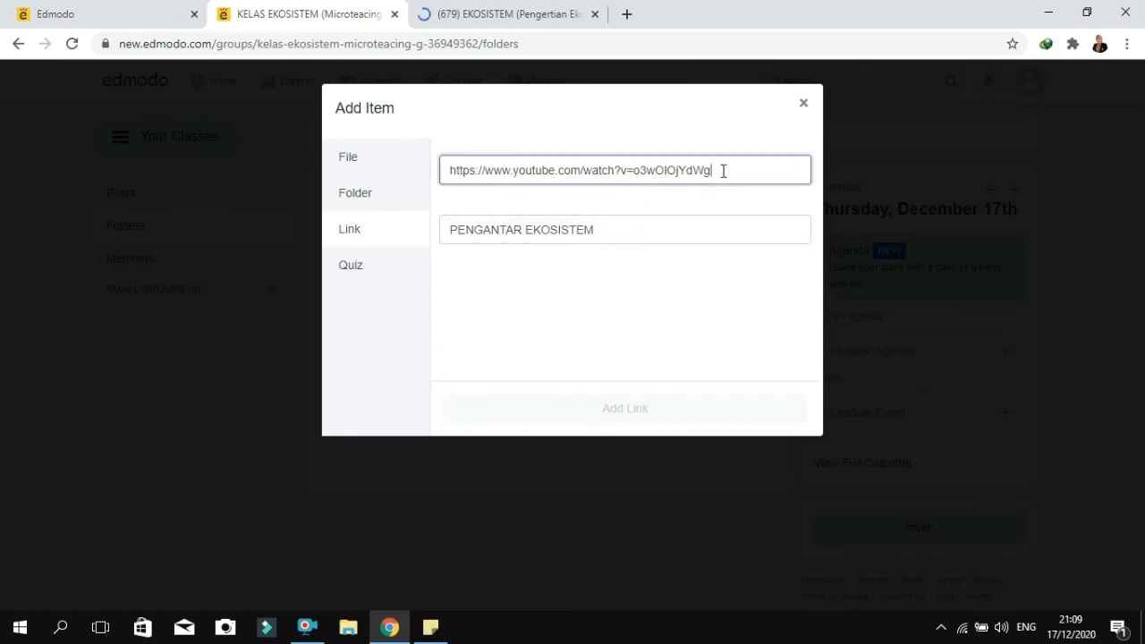
pyautogui.click(608, 232)
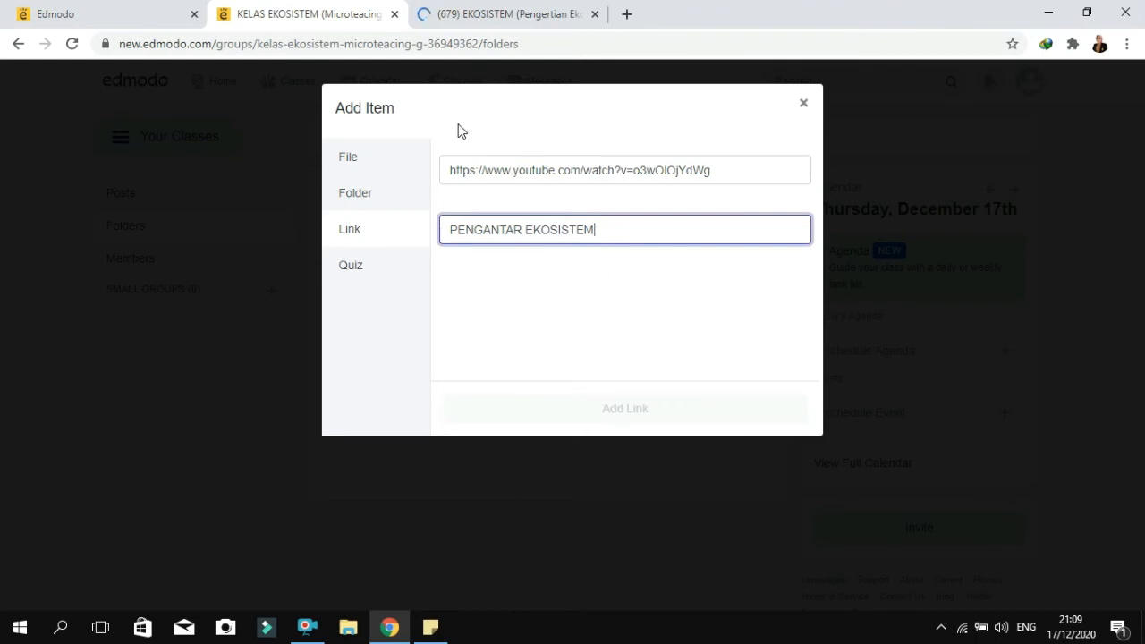
pyautogui.click(487, 13)
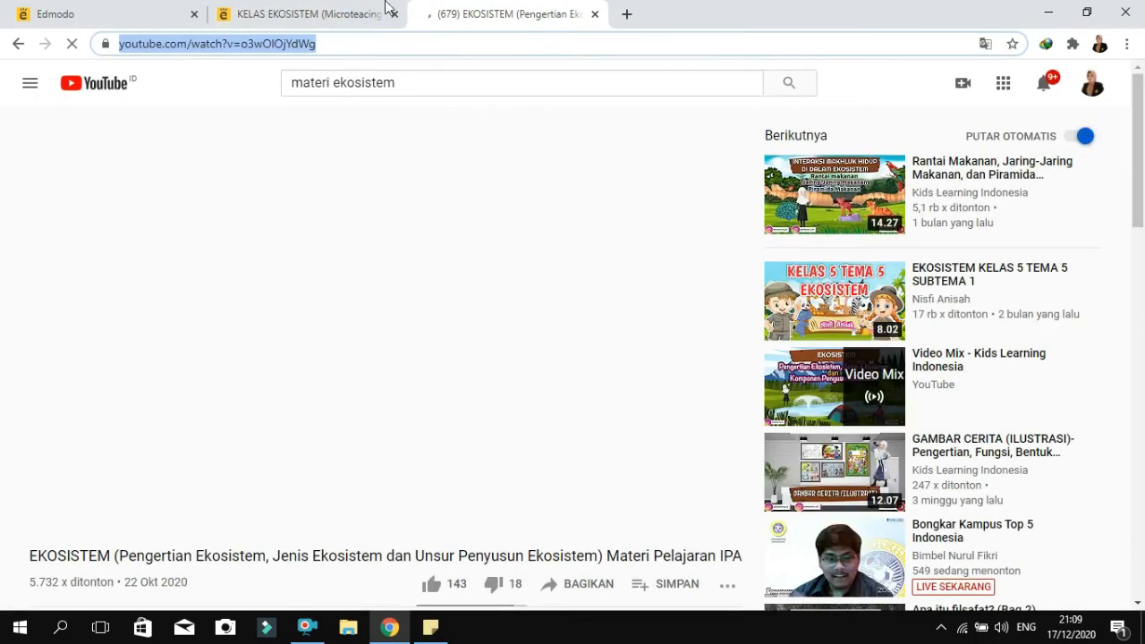
pyautogui.click(385, 9)
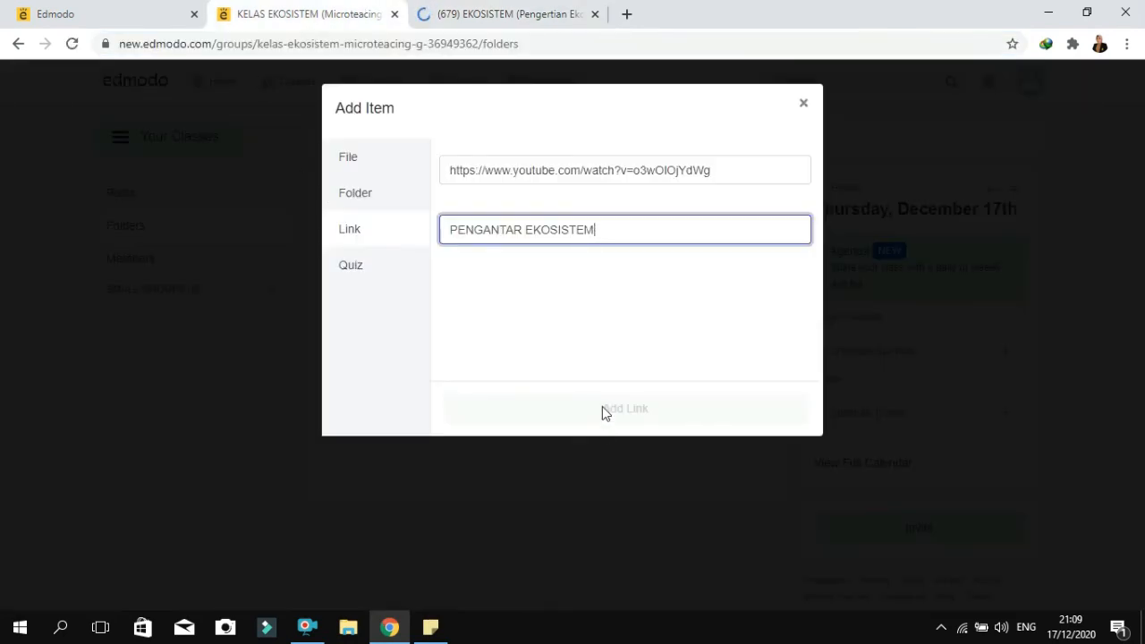
pyautogui.hotkey('ctrl', 'a')
pyautogui.press('BackSpace')
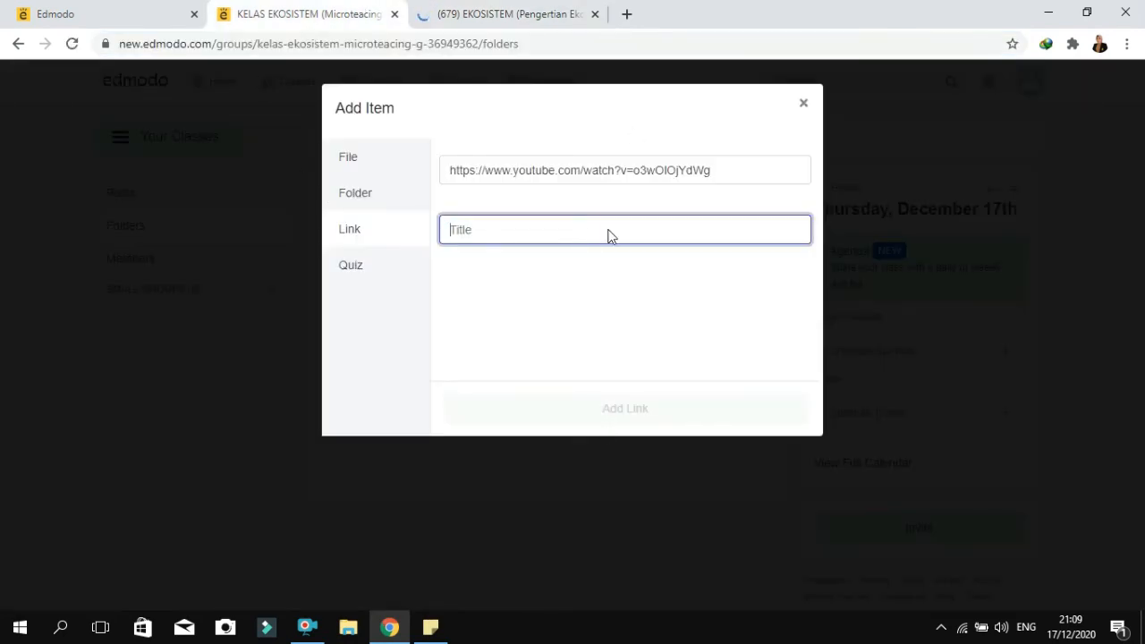
pyautogui.click(655, 168)
pyautogui.hotkey('ctrl', 'a')
pyautogui.press('BackSpace')
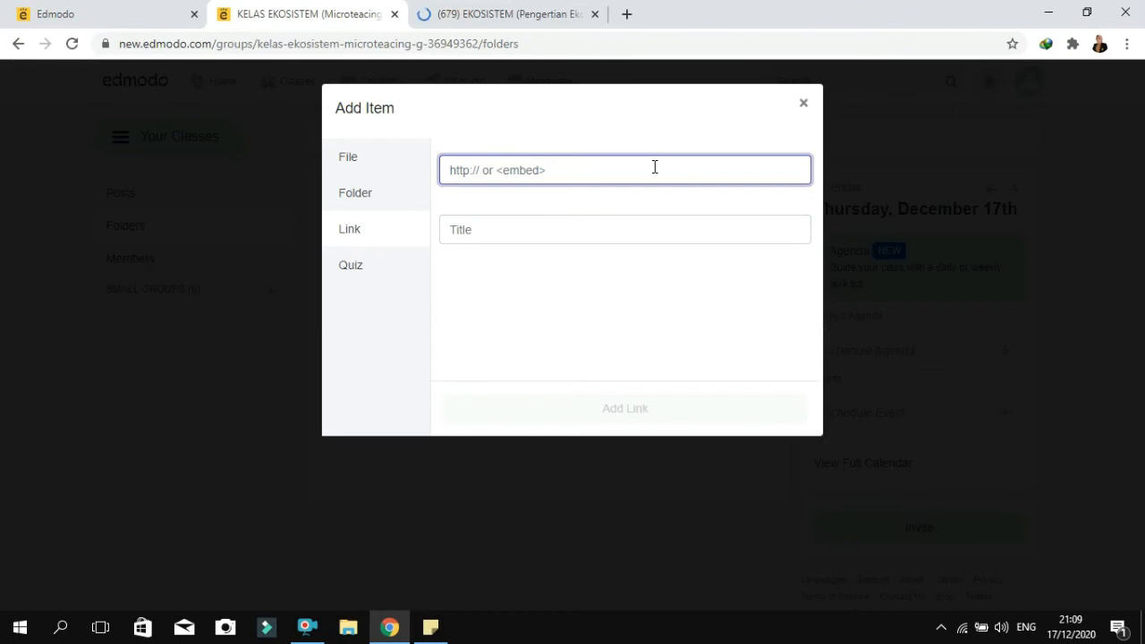
# Add the copied YouTube video URL to the EKOSISTEM 1 folder as a link titled PENGANTAR EKOSISTEM and close the YouTube page
pyautogui.write('https://www.youtube.com/watch?v=o3wOIOjYdWg')
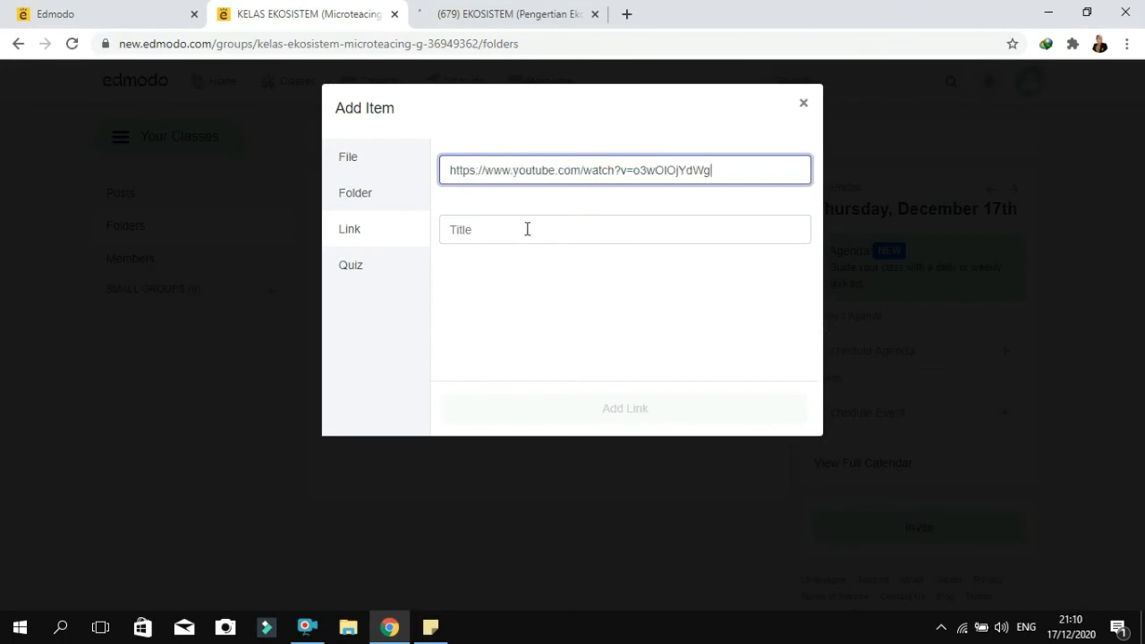
pyautogui.click(525, 229)
pyautogui.write('PENGANTAR EKOSISTEM')
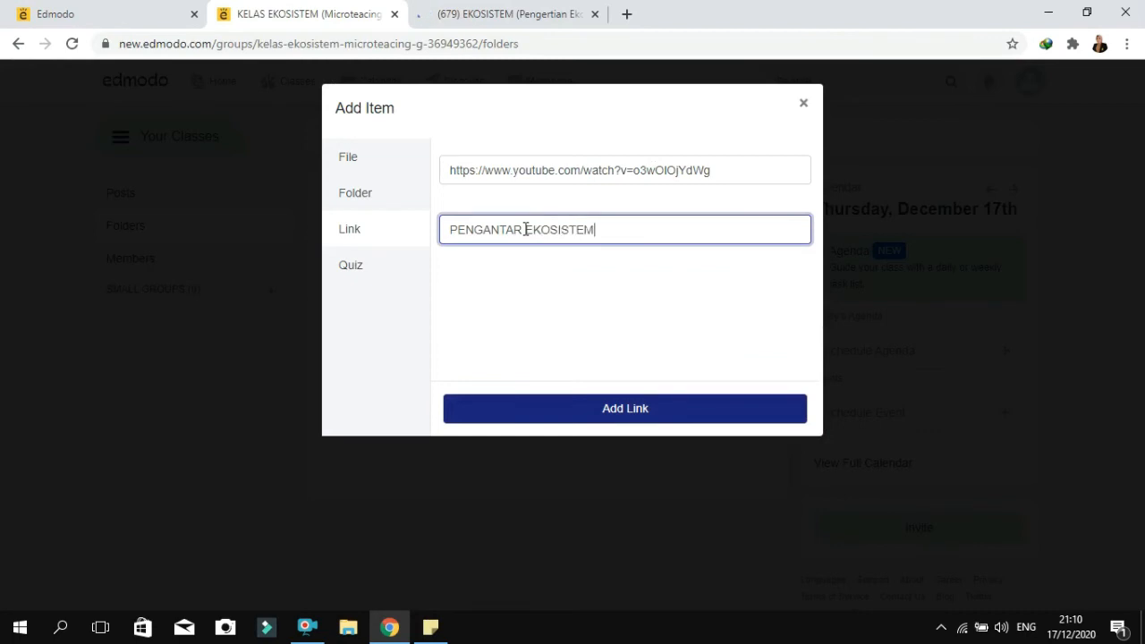
pyautogui.click(631, 415)
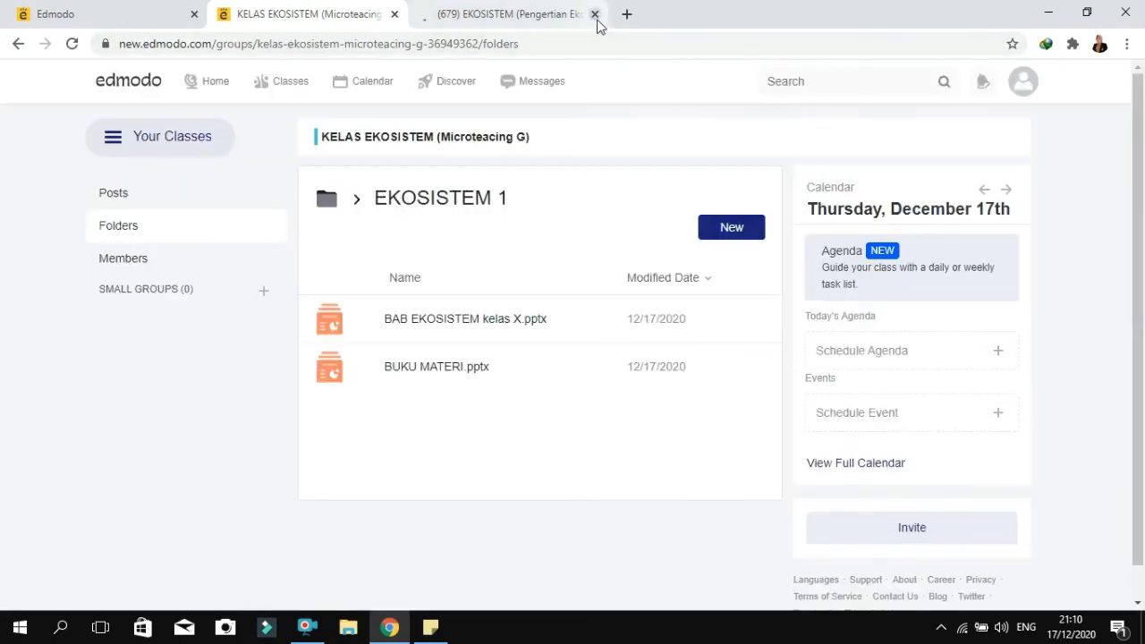
pyautogui.click(573, 16)
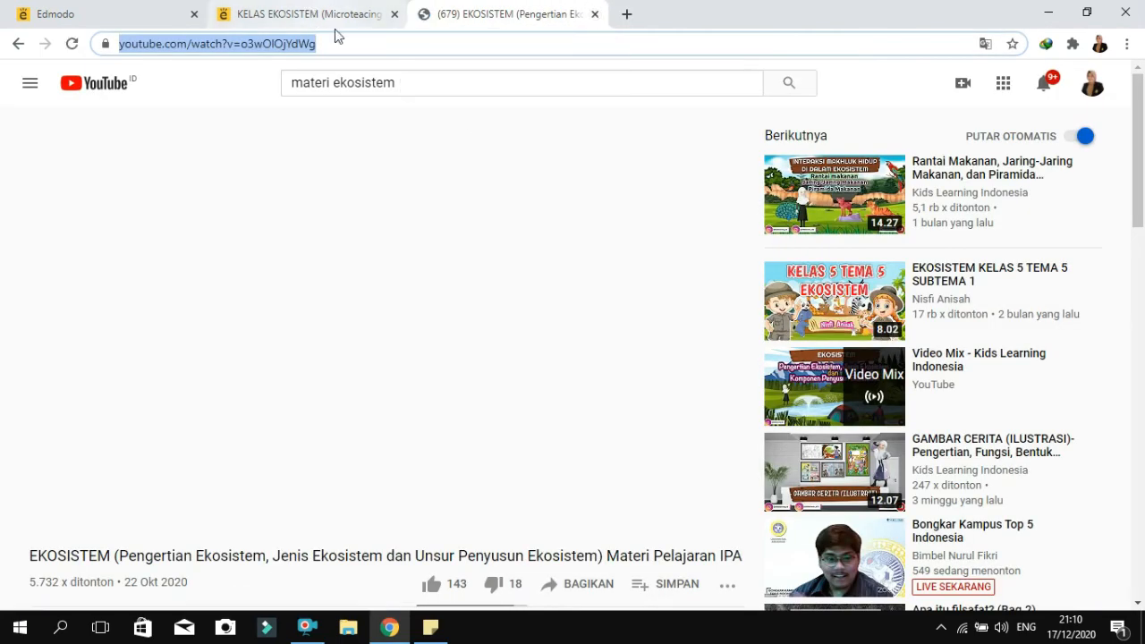
pyautogui.hotkey('ctrl', 'w')
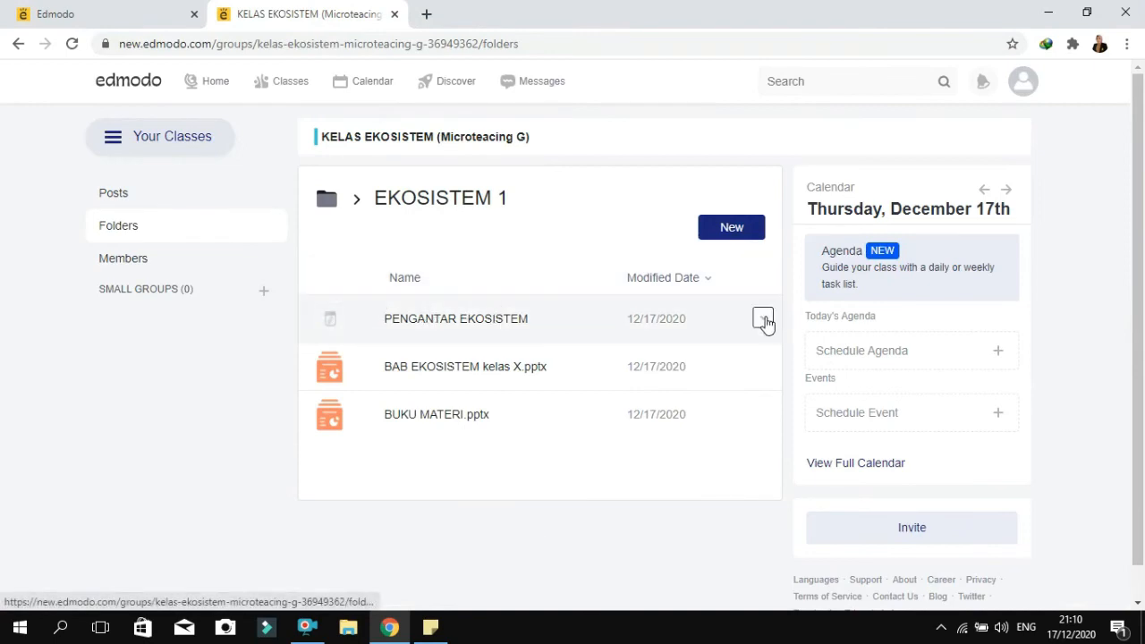
# View the options of the PENGANTAR EKOSISTEM item, test its link, and close the opened video page
pyautogui.click(763, 320)
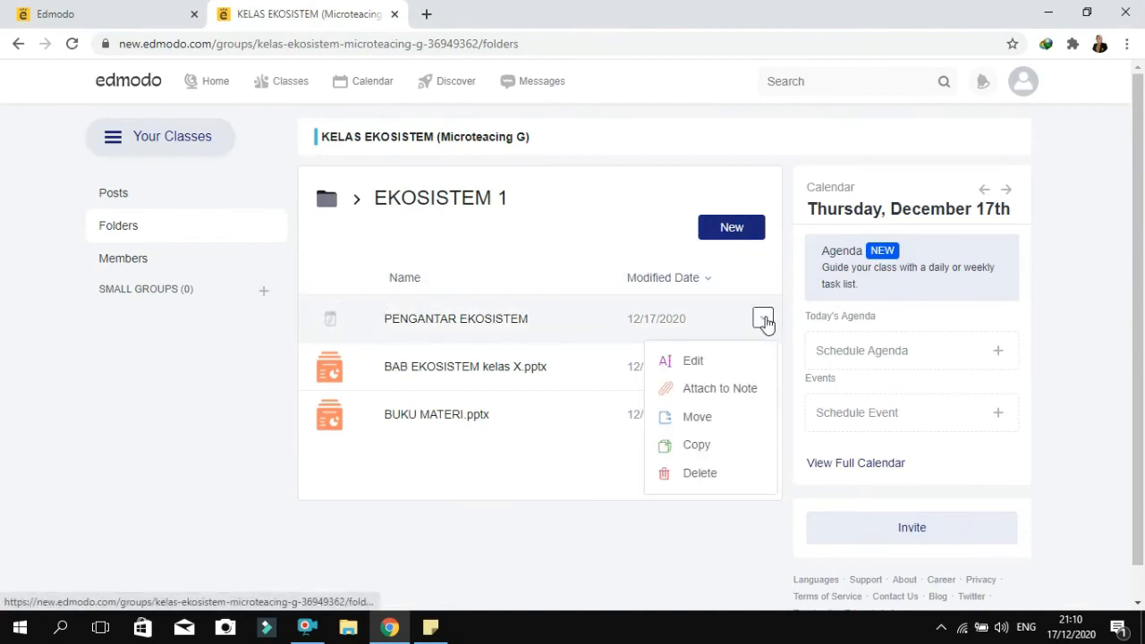
pyautogui.click(763, 320)
pyautogui.click(539, 326)
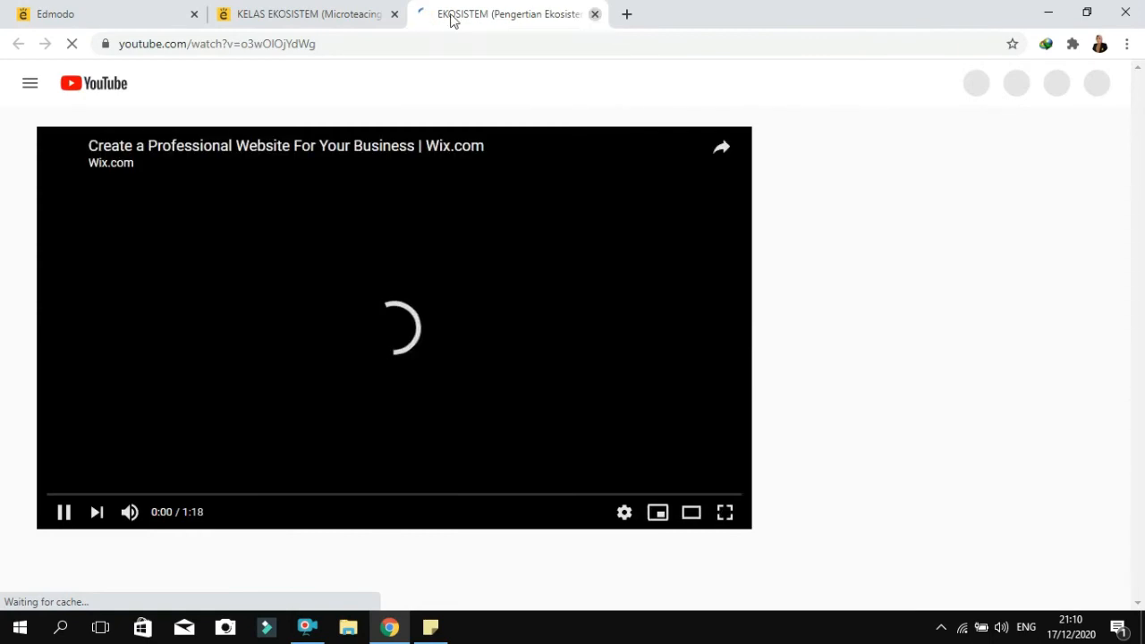
pyautogui.hotkey('ctrl', 'w')
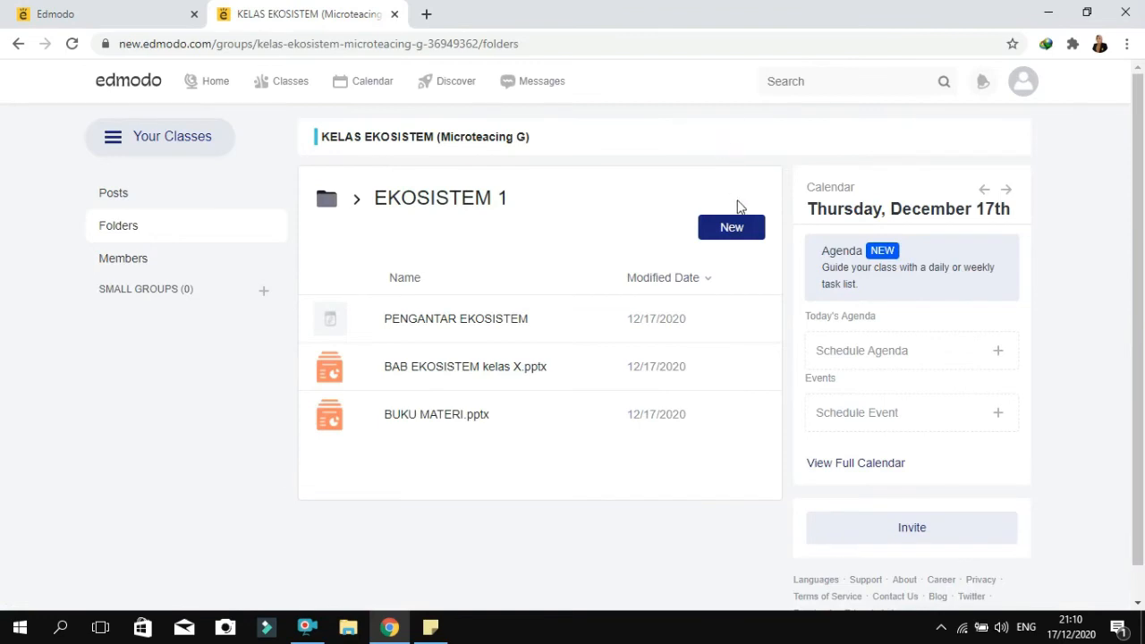
# Create a new quiz from the EKOSISTEM 1 folder and title it EKOSISTEM
pyautogui.click(739, 230)
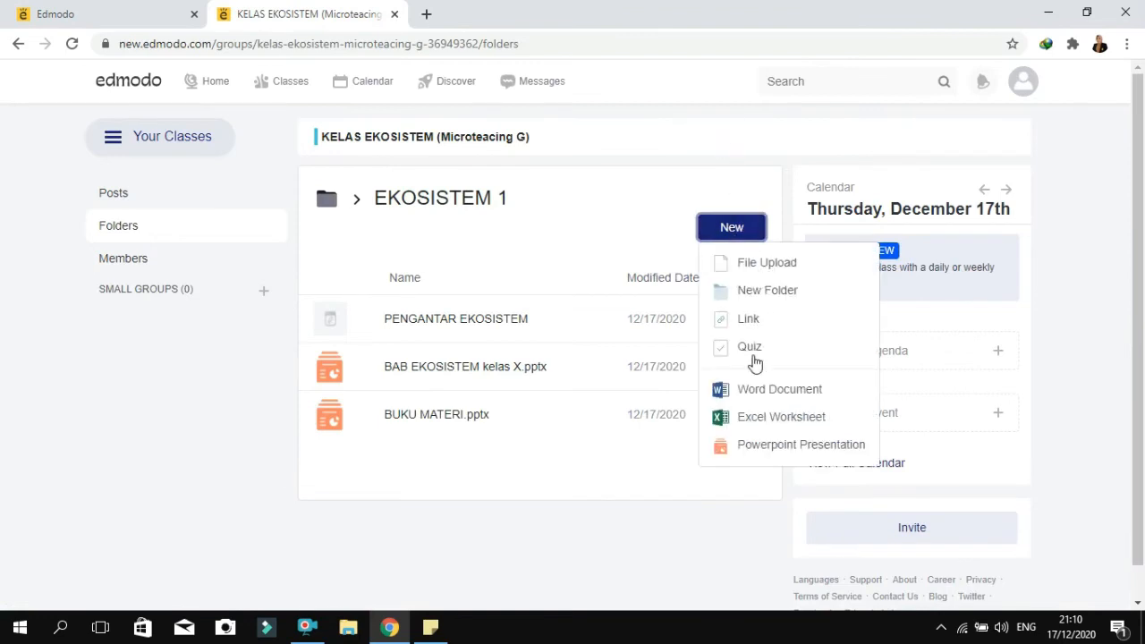
pyautogui.click(748, 347)
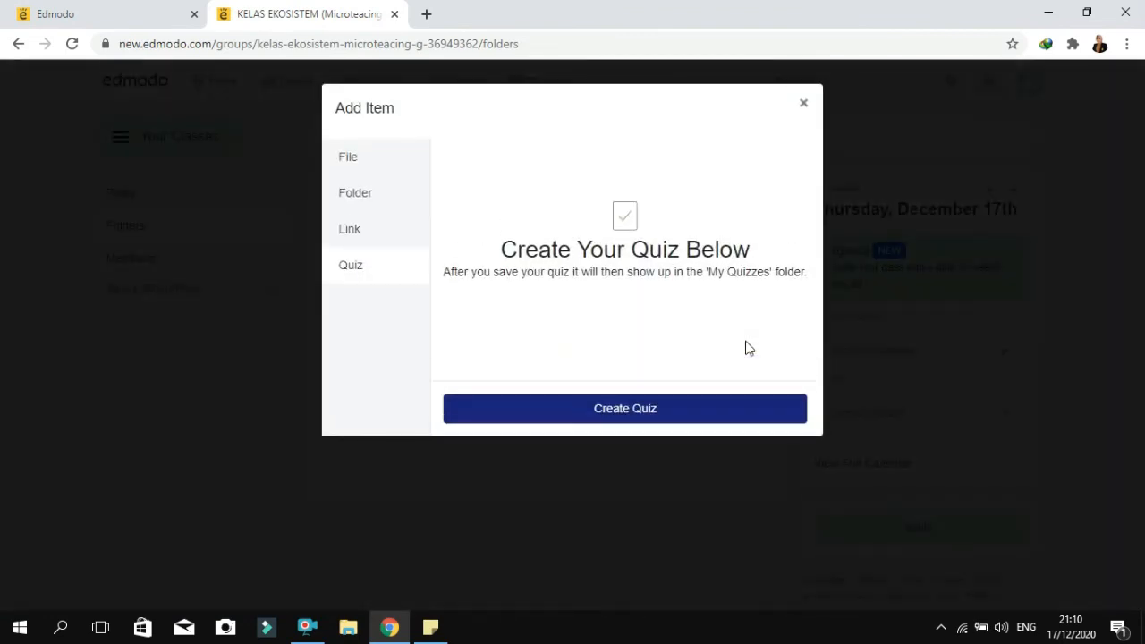
pyautogui.click(609, 417)
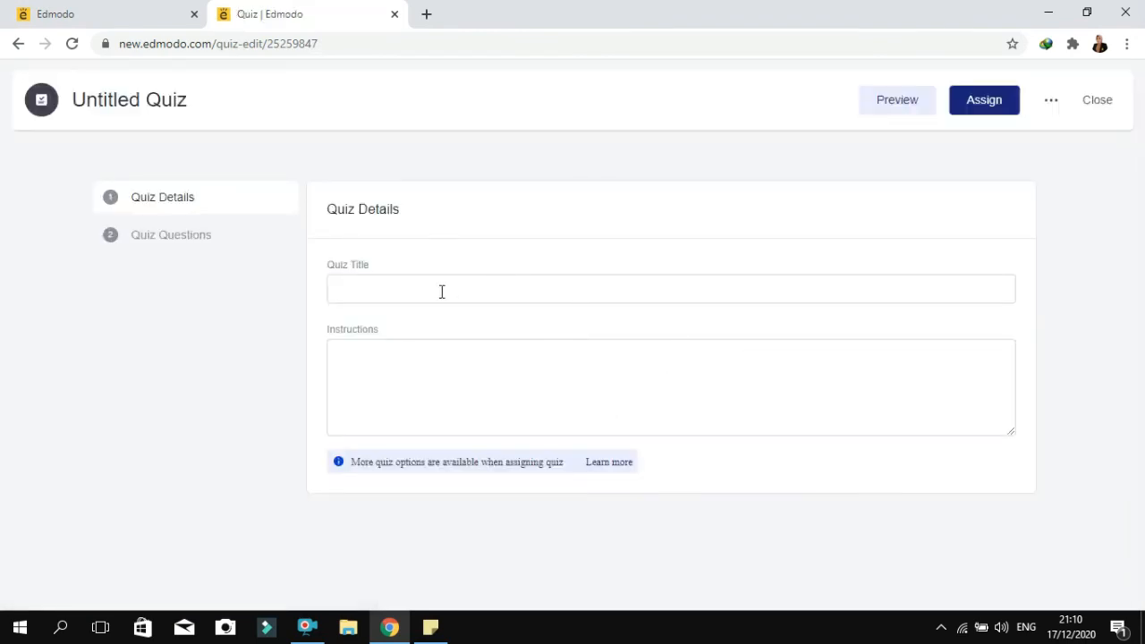
pyautogui.click(441, 291)
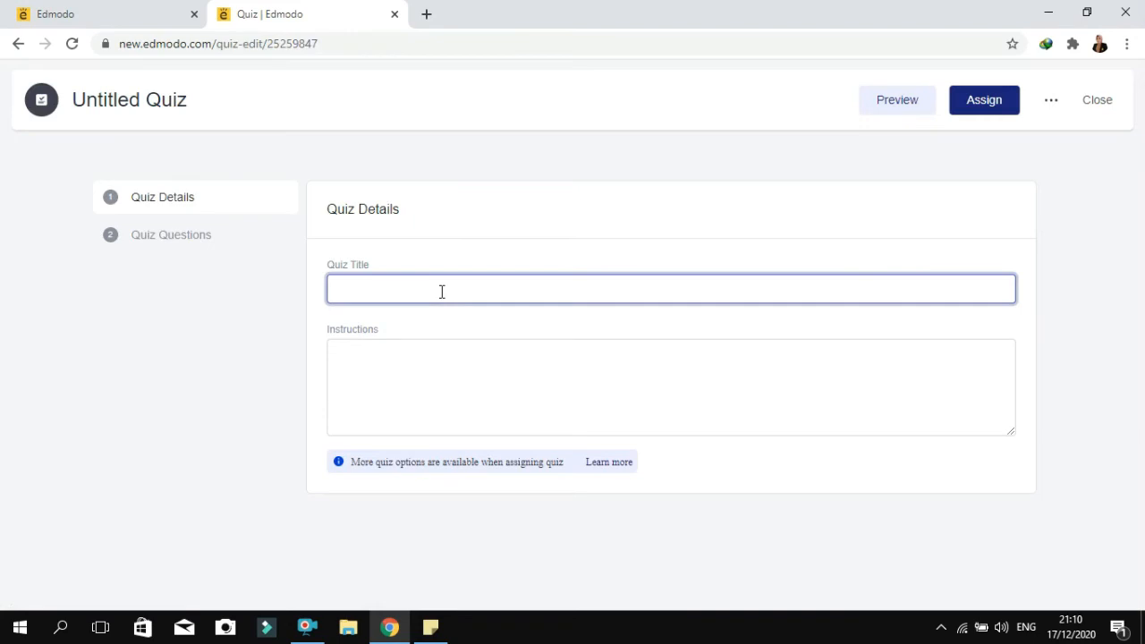
pyautogui.write('EKO')
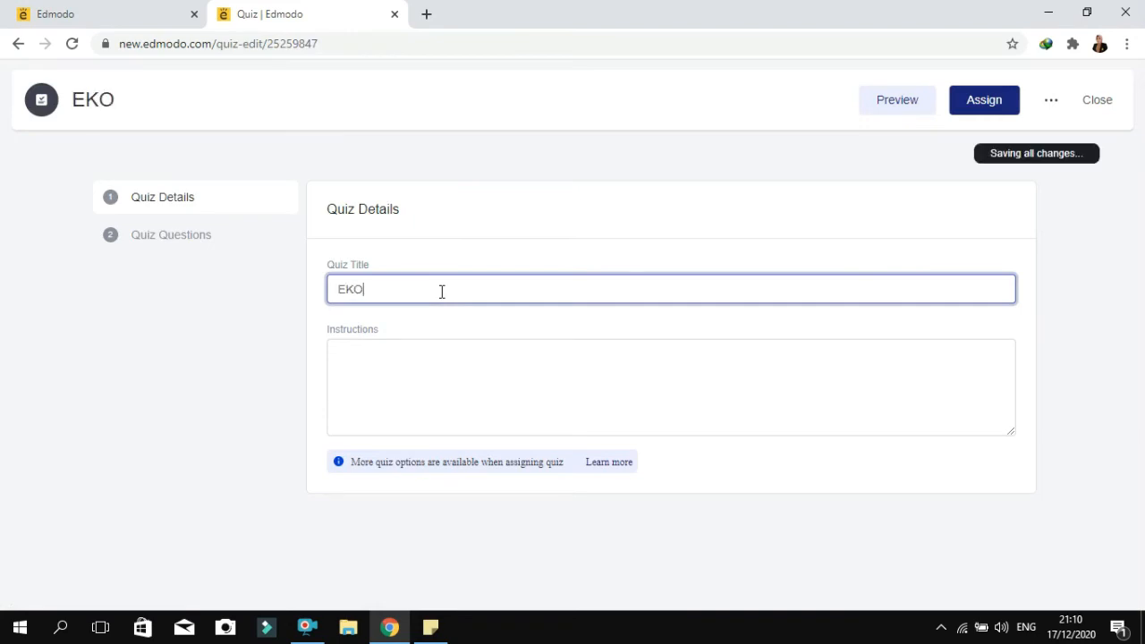
pyautogui.write('SISTEM')
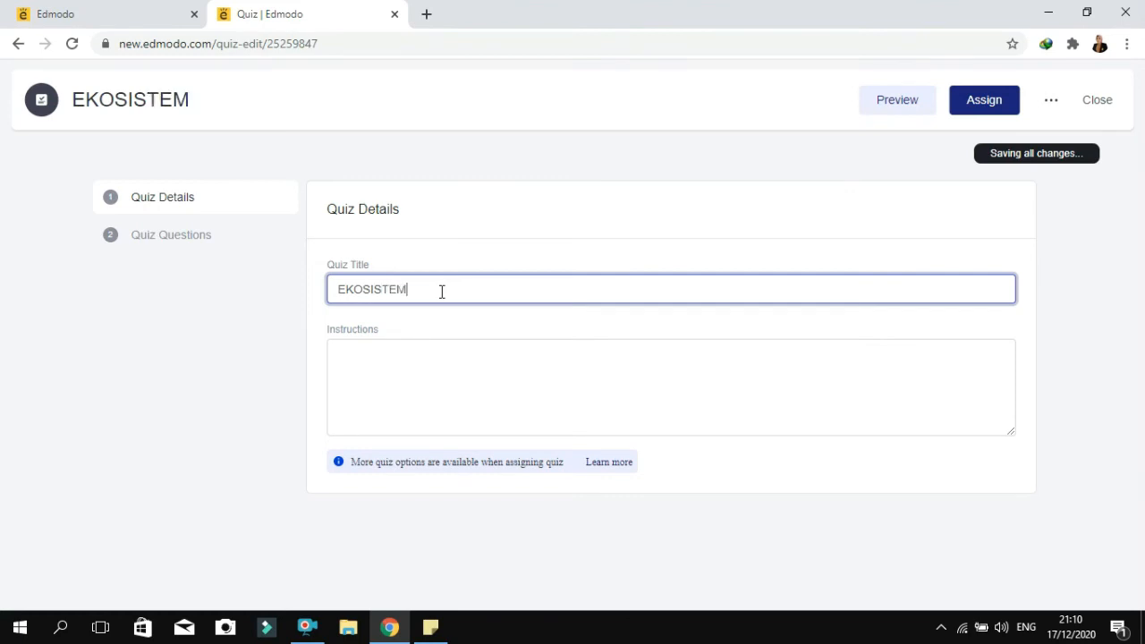
# Enter the quiz instructions "Kerjakan quiz berikut ini dengan jujur"
pyautogui.click(368, 359)
pyautogui.write('Kerjaka')
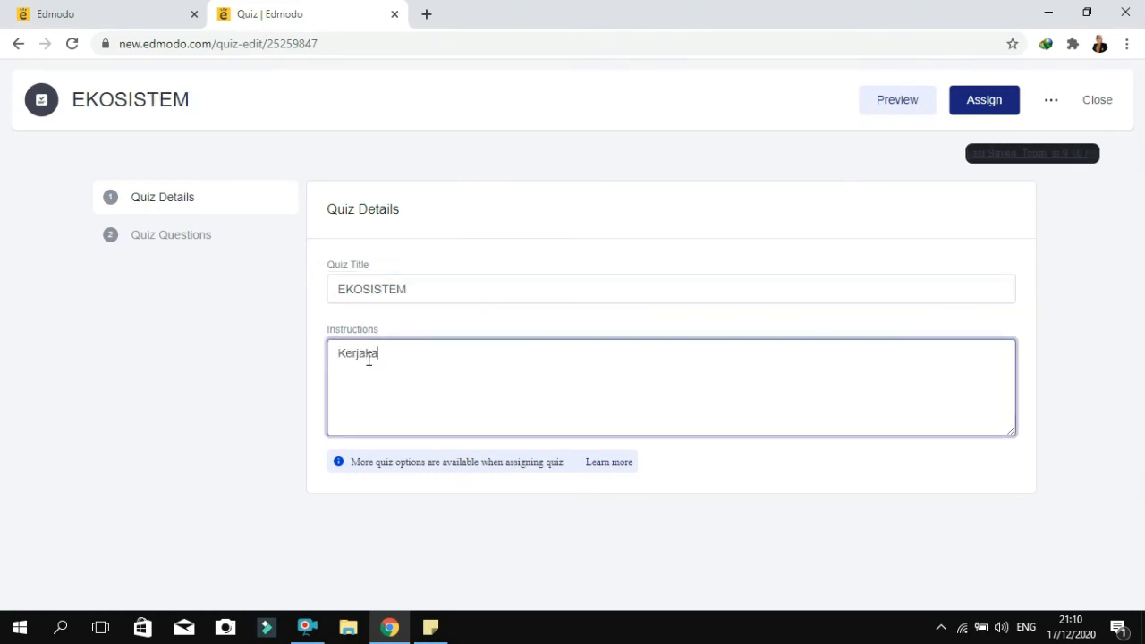
pyautogui.write('n quiz be')
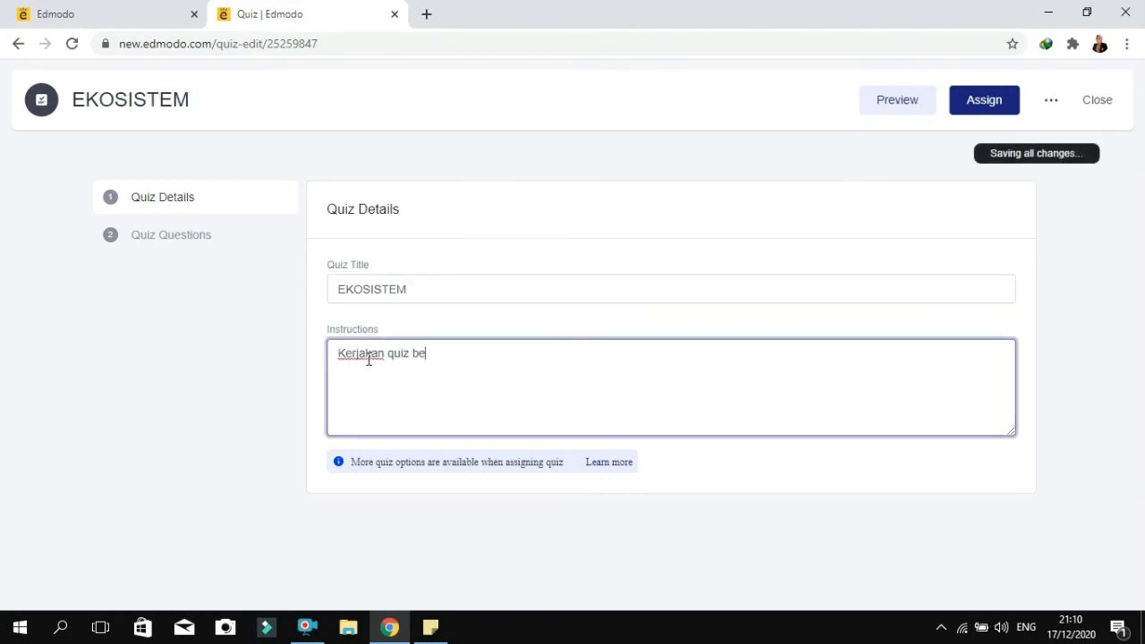
pyautogui.write('rikut ini denga')
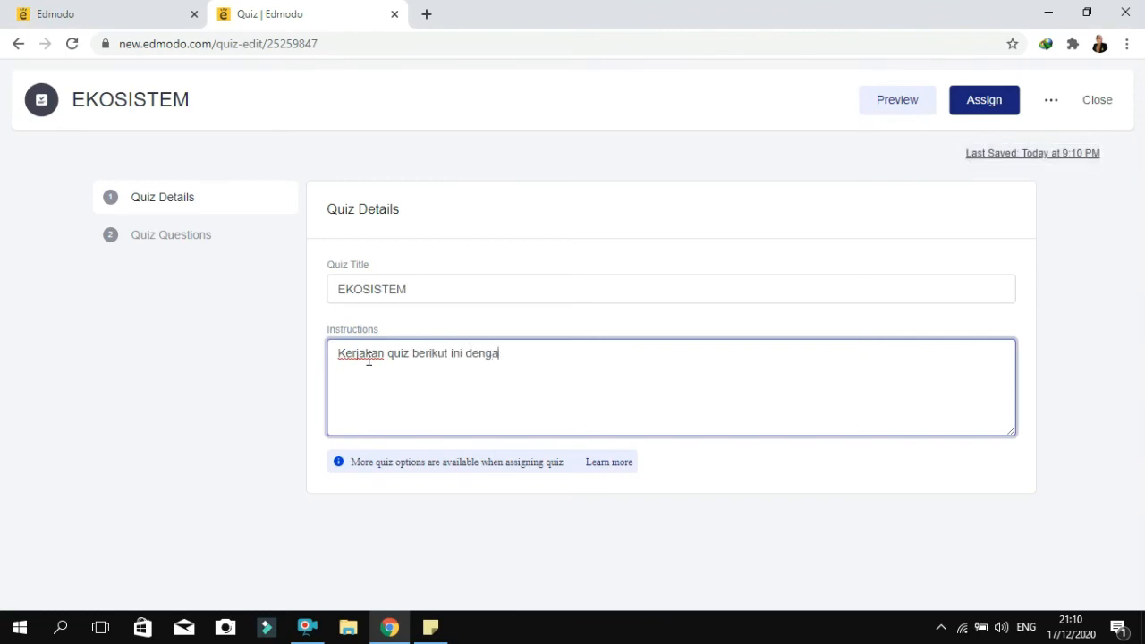
pyautogui.write('n jujur')
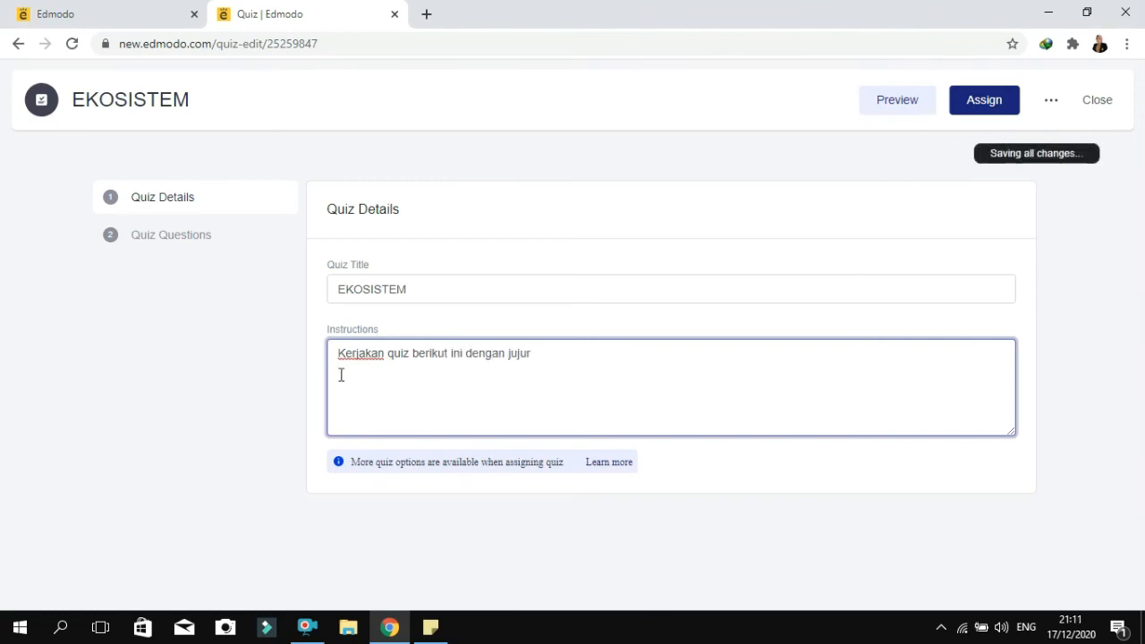
# Open the quiz questions, review the available question types, and set question 1 to Fill in the blanks
pyautogui.click(205, 243)
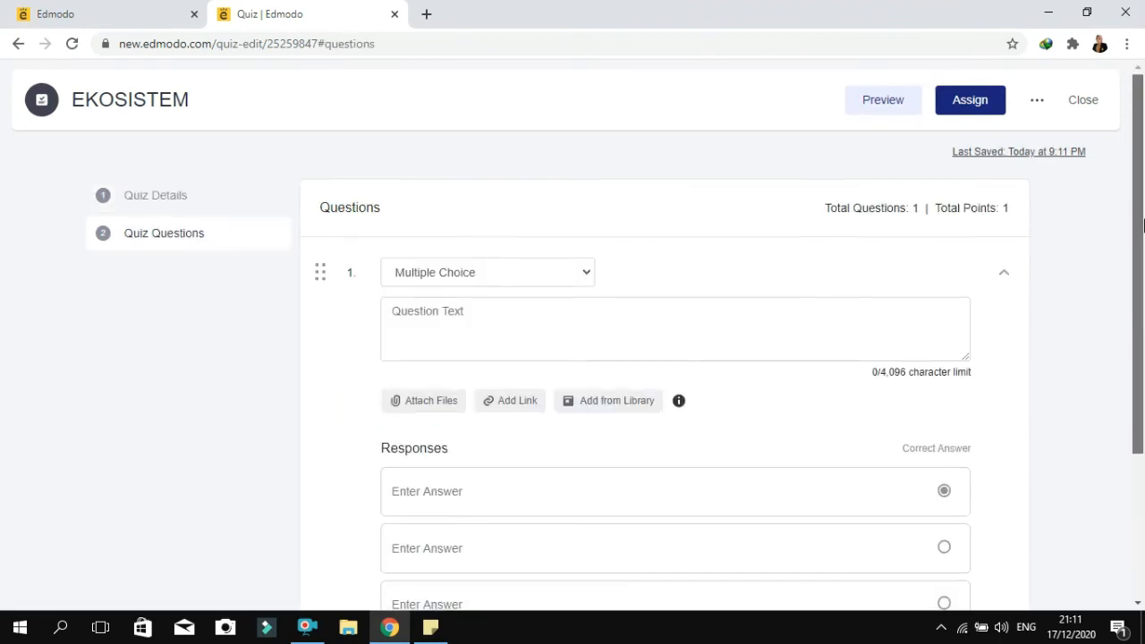
pyautogui.moveTo(1134, 224); pyautogui.dragTo(1142, 262)
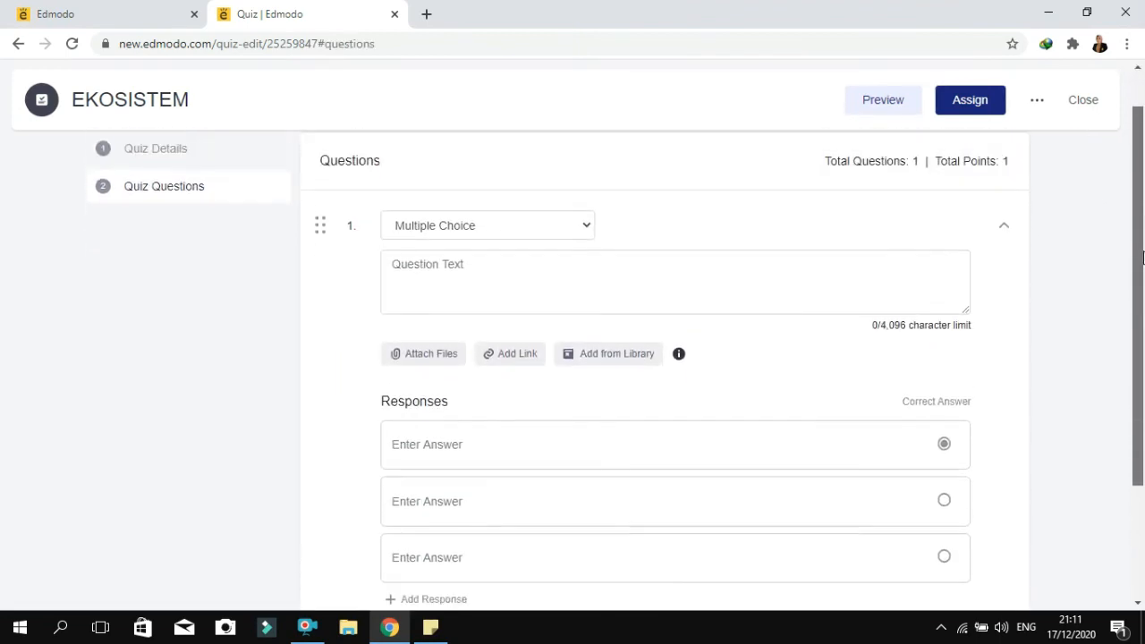
pyautogui.click(586, 234)
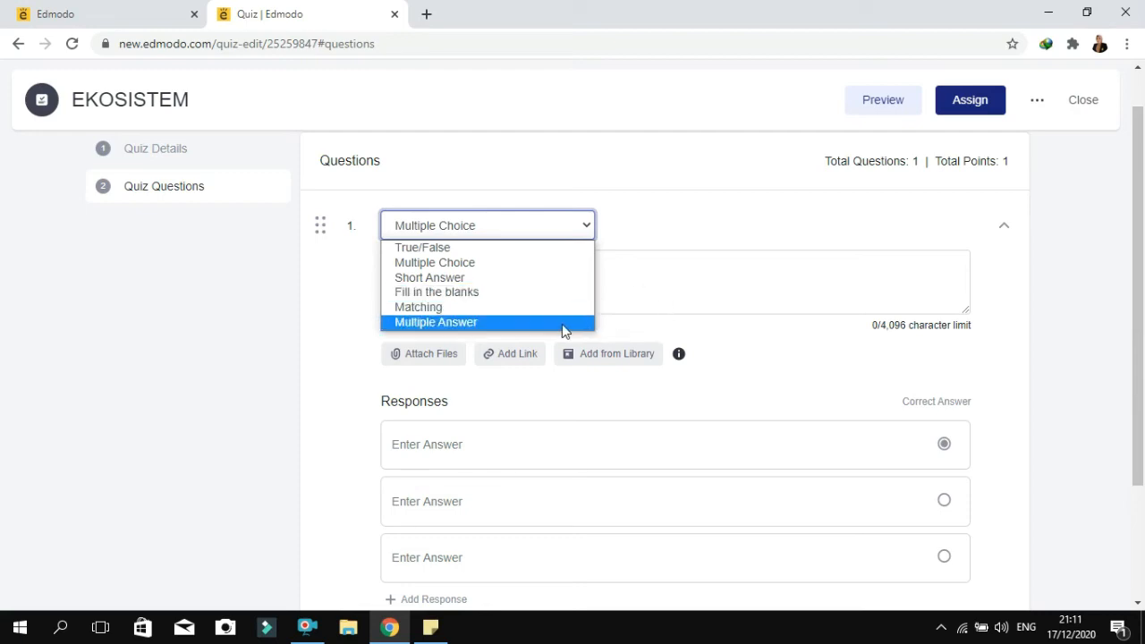
pyautogui.click(673, 276)
pyautogui.click(673, 275)
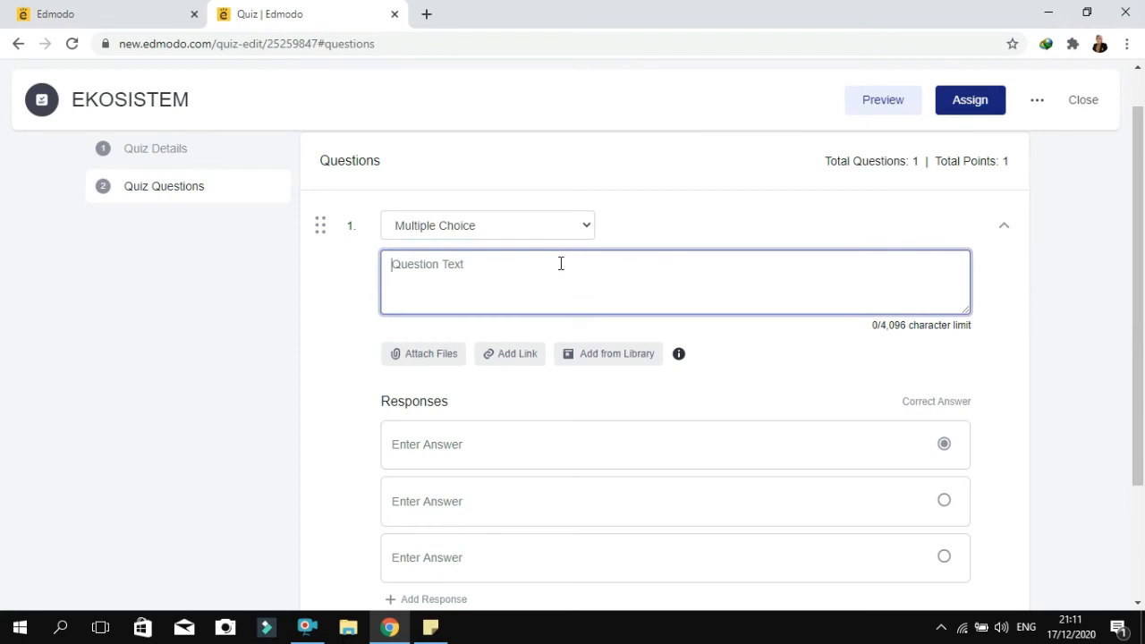
pyautogui.click(582, 229)
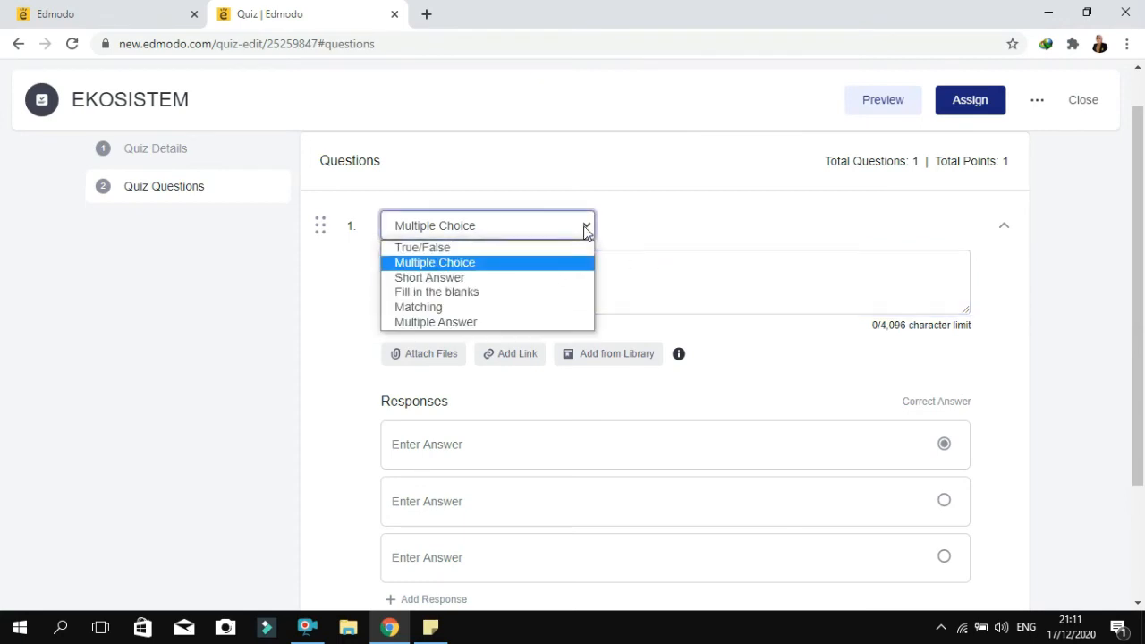
pyautogui.click(528, 324)
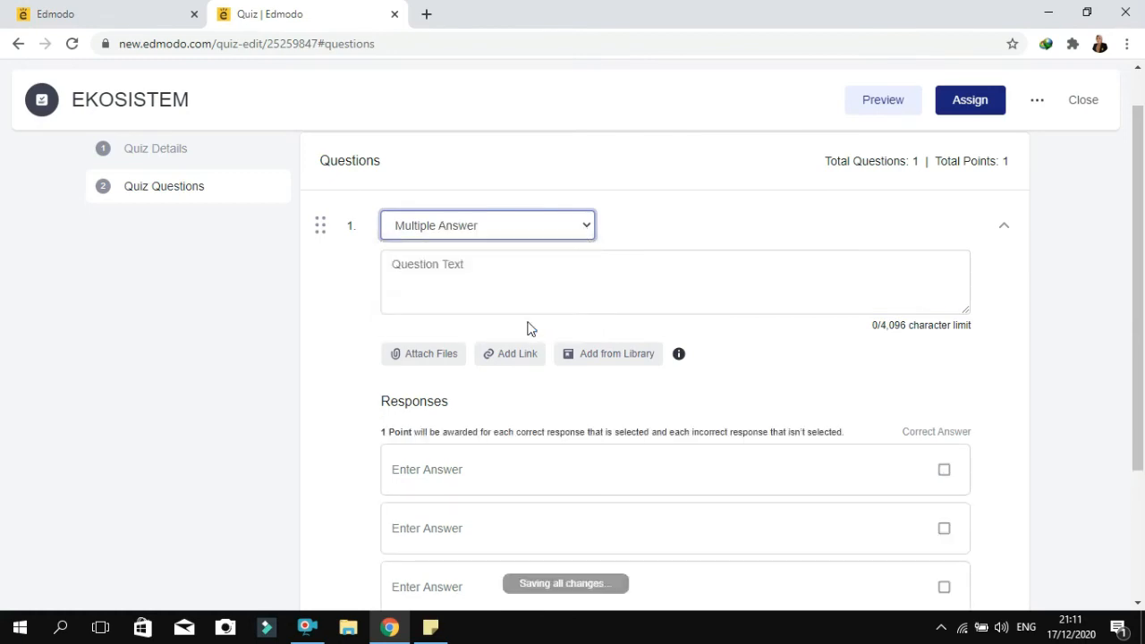
pyautogui.click(584, 226)
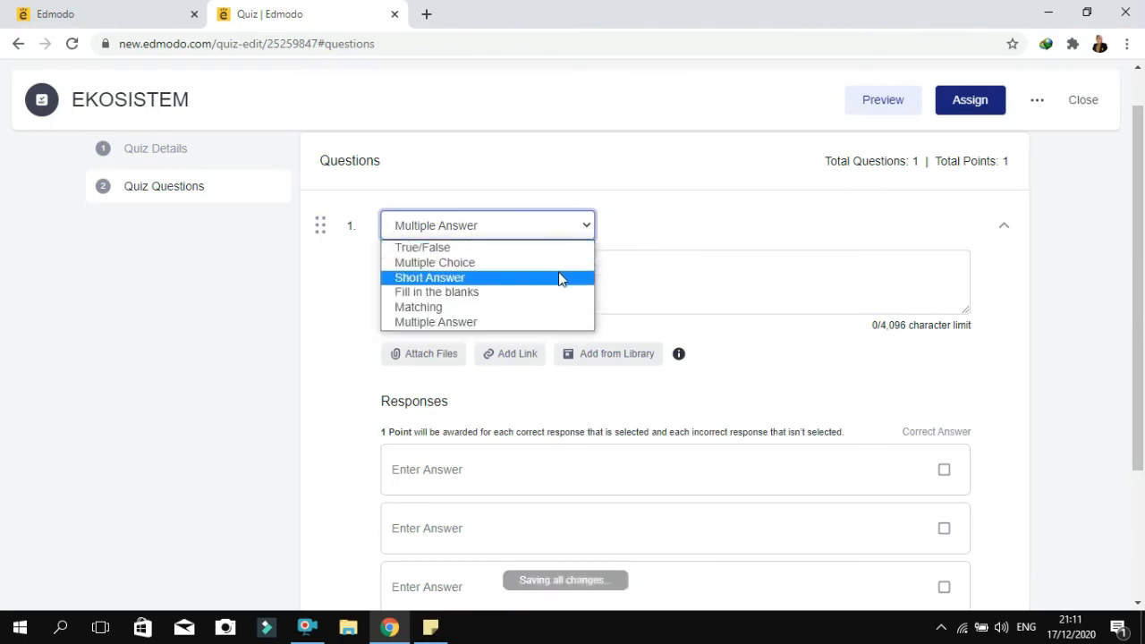
pyautogui.click(553, 294)
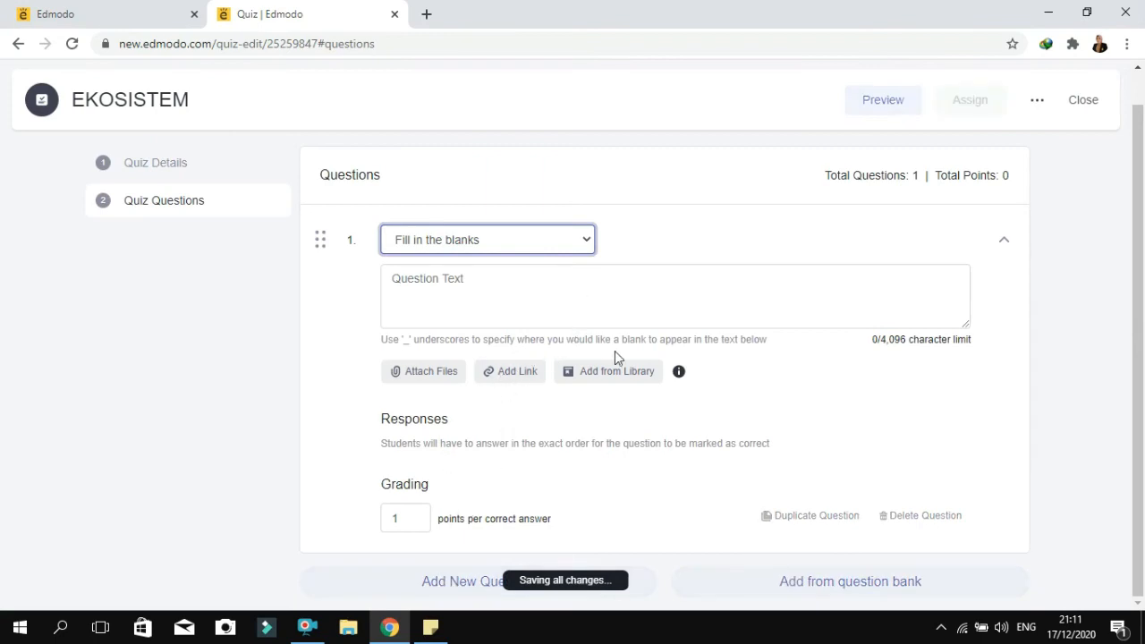
# Enter the text of question 1 as "Apa yang kalian ketahui tentang ekosistem ?"
pyautogui.click(526, 287)
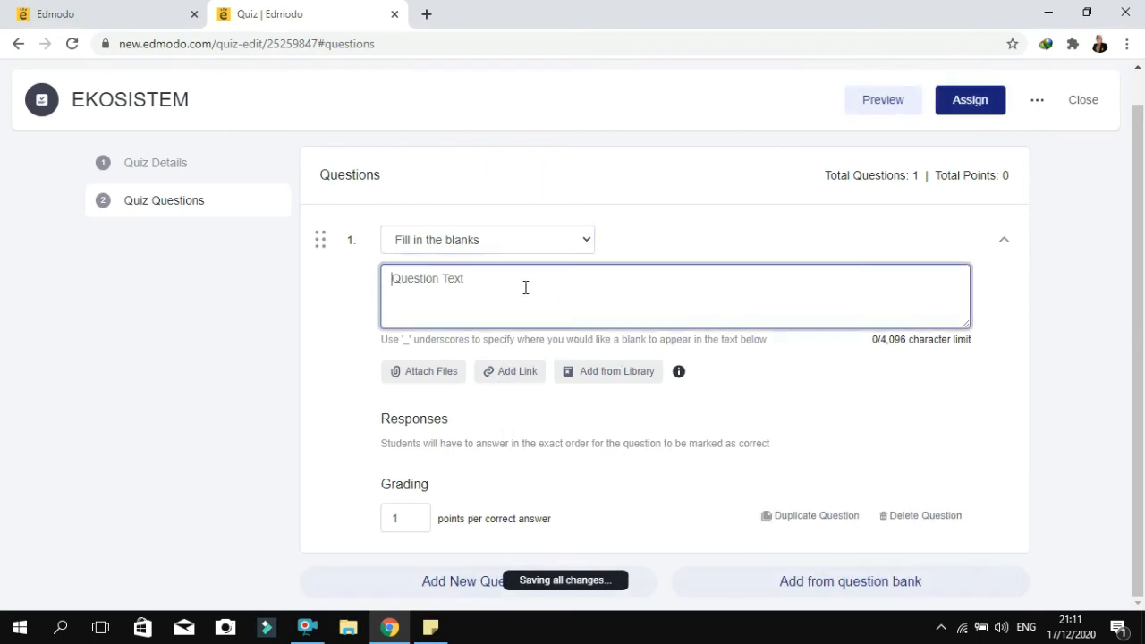
pyautogui.write('Apa')
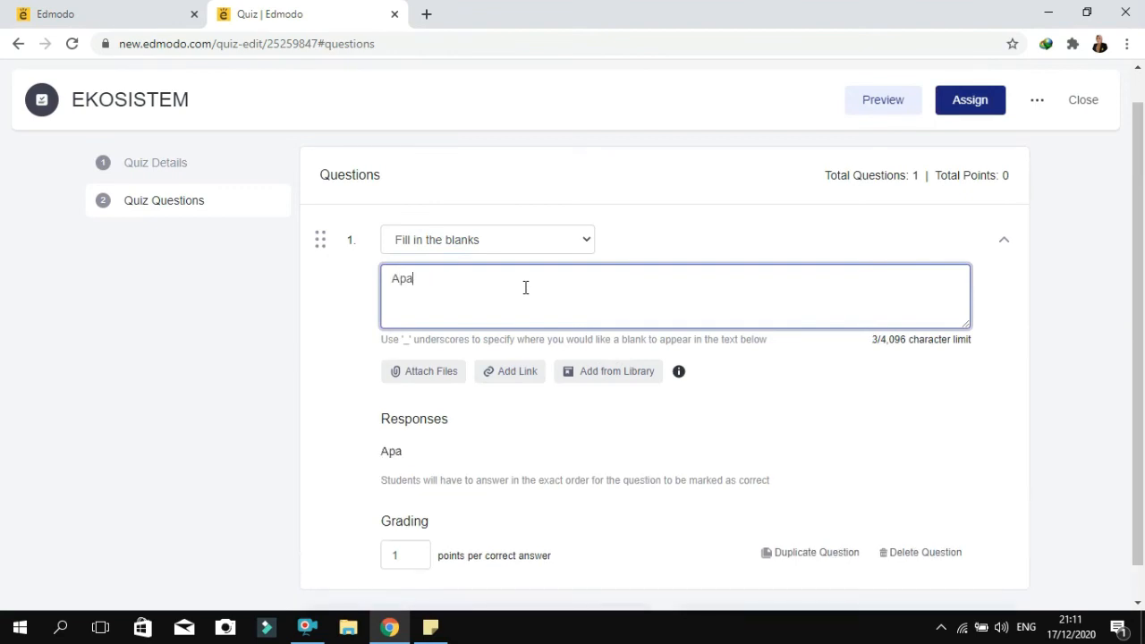
pyautogui.write(' yang kal')
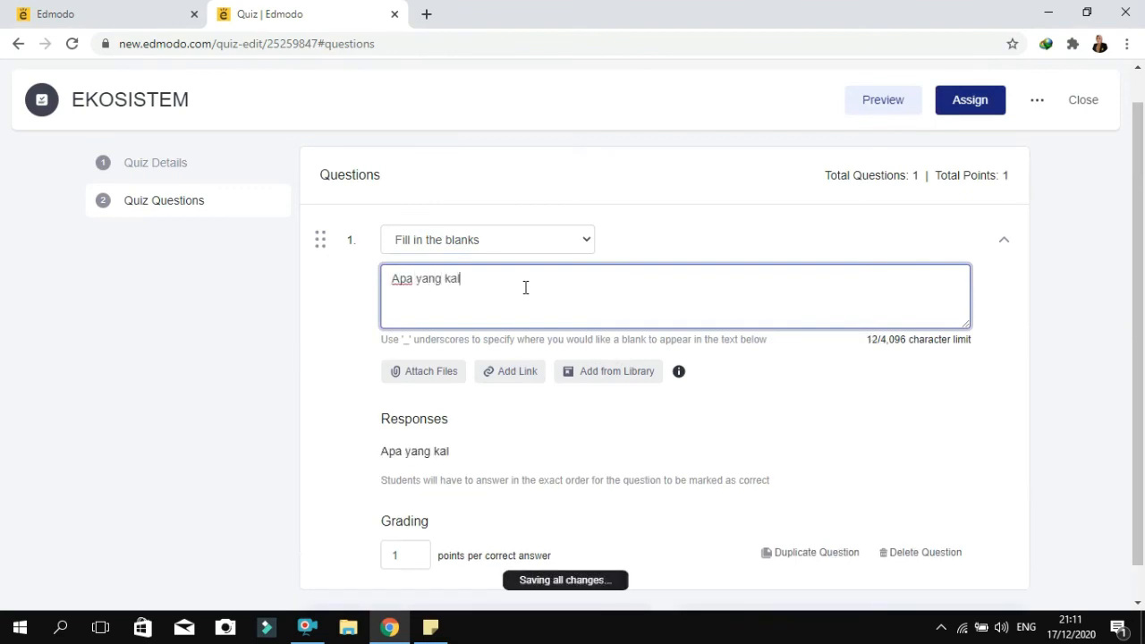
pyautogui.write('ian ketahui t')
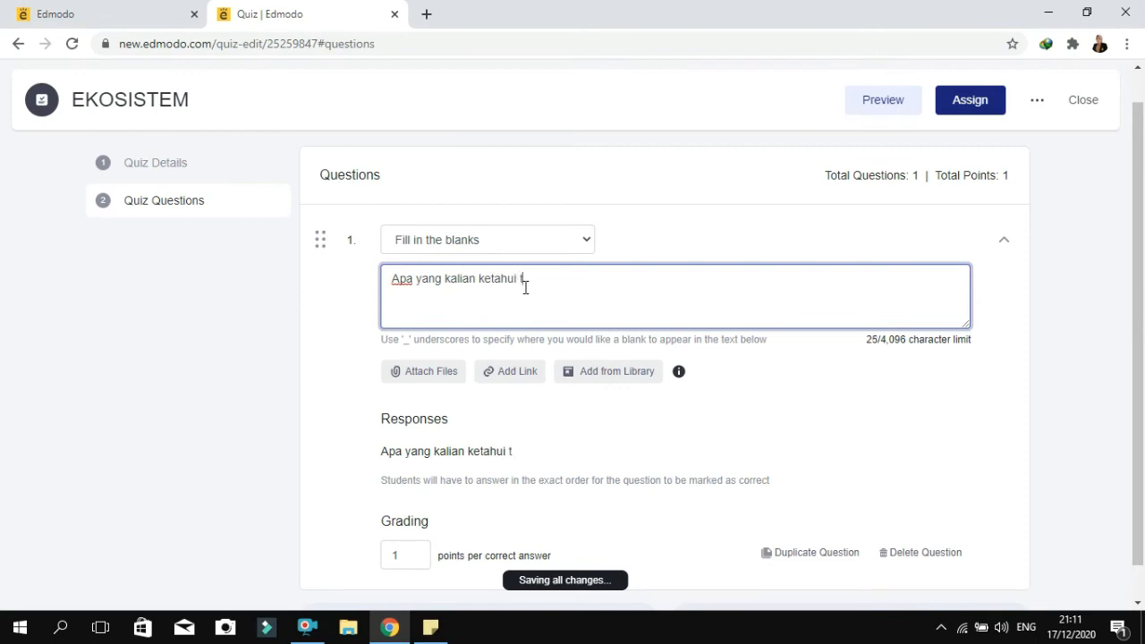
pyautogui.write('entang ')
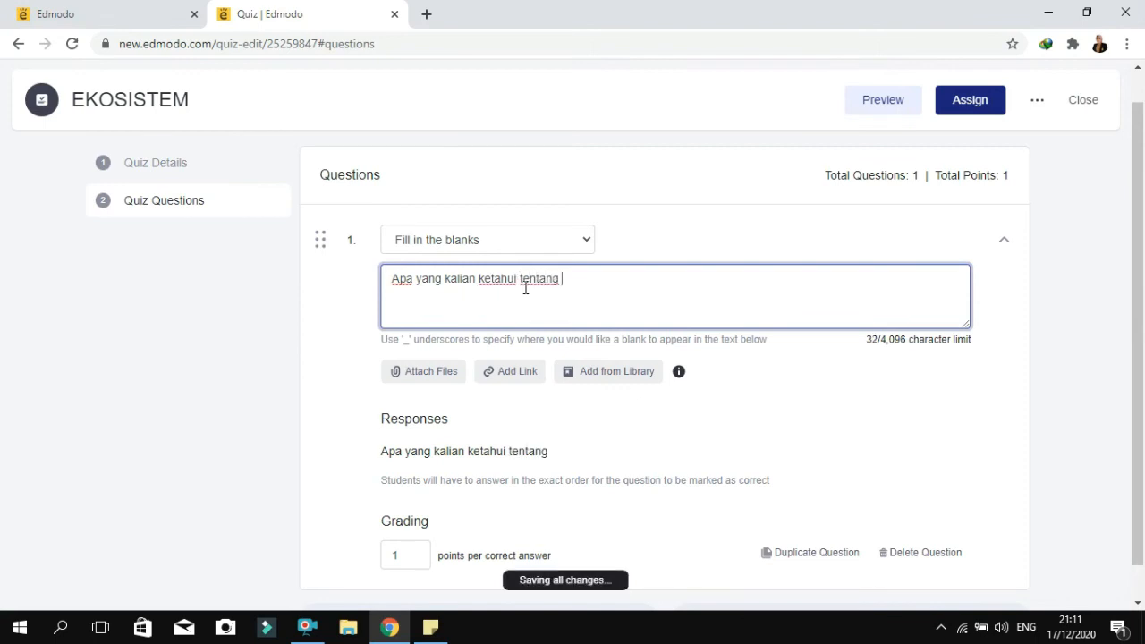
pyautogui.write('ekosistem ?')
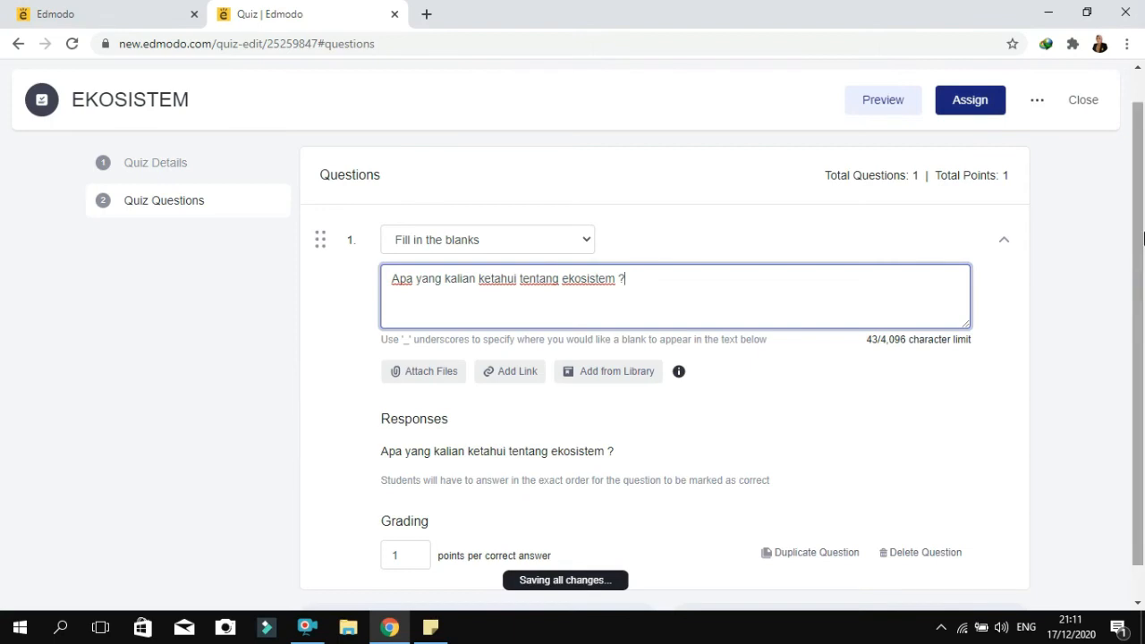
# Set the grading of question 1 to 20 points
pyautogui.scroll(-1, 1142, 284)
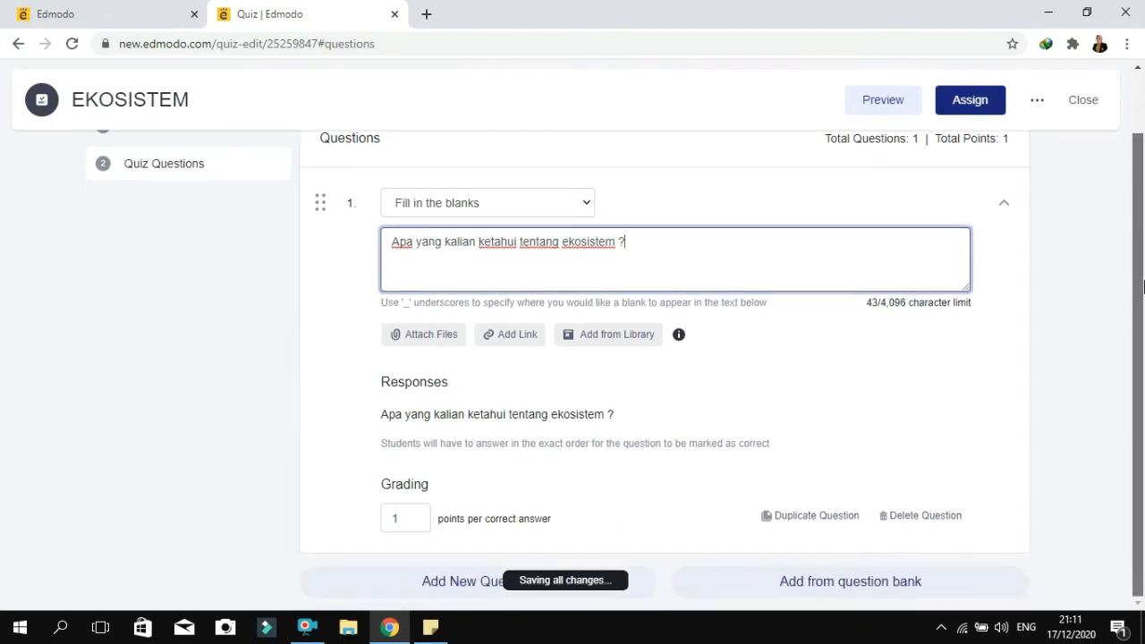
pyautogui.doubleClick(404, 516)
pyautogui.write('20')
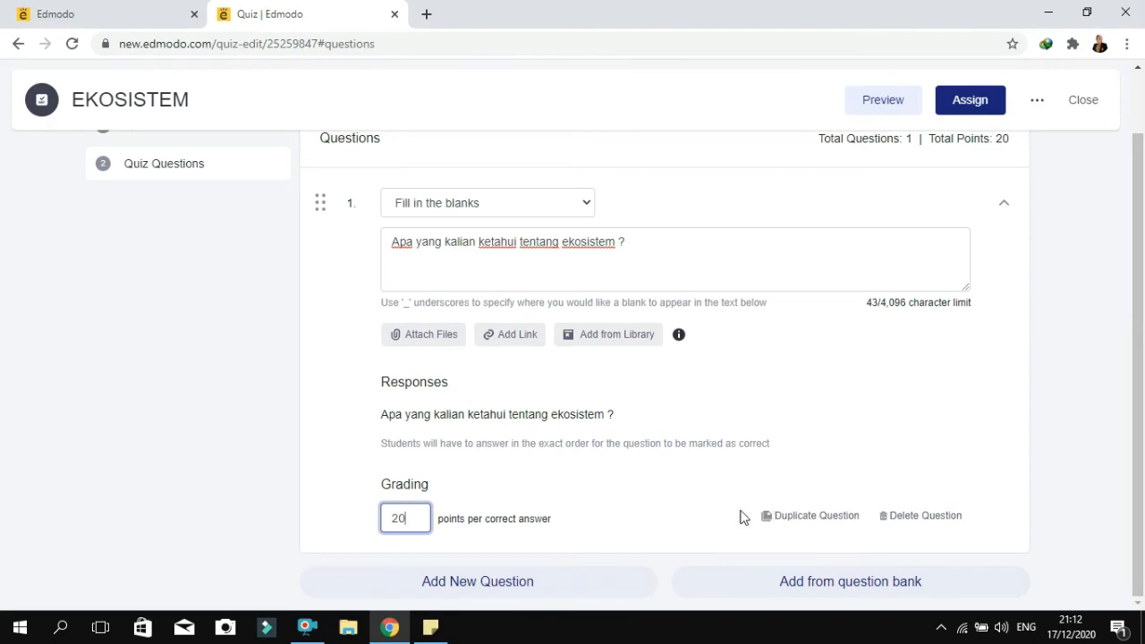
# Add a second question and review its available question types without changing the type
pyautogui.click(578, 590)
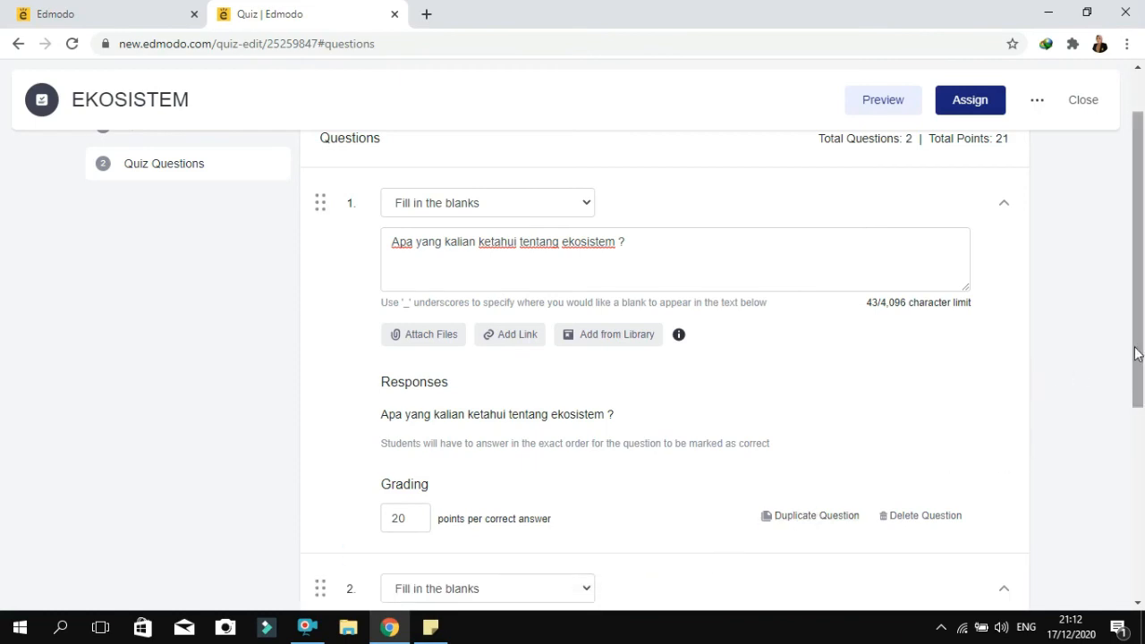
pyautogui.moveTo(1136, 354); pyautogui.dragTo(1142, 497)
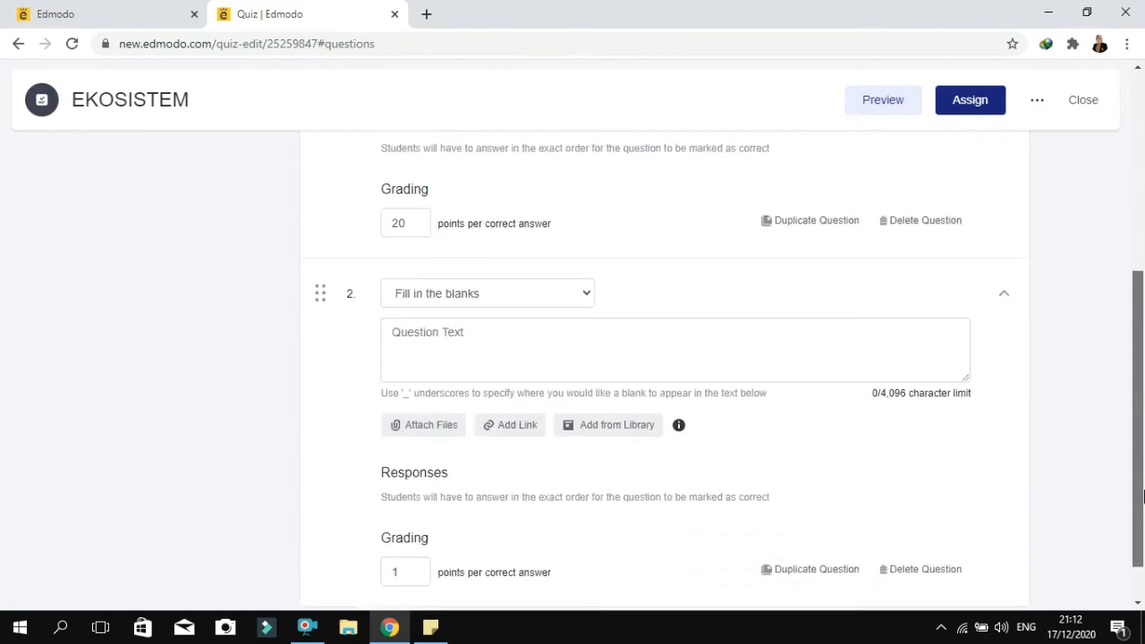
pyautogui.scroll(-1, 1142, 496)
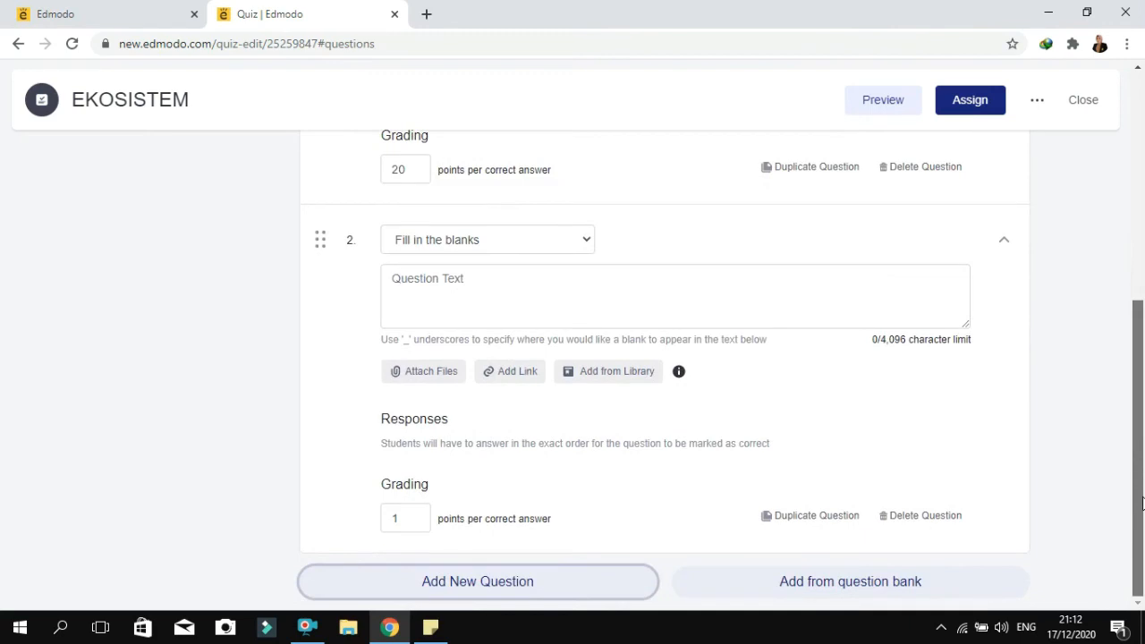
pyautogui.click(585, 242)
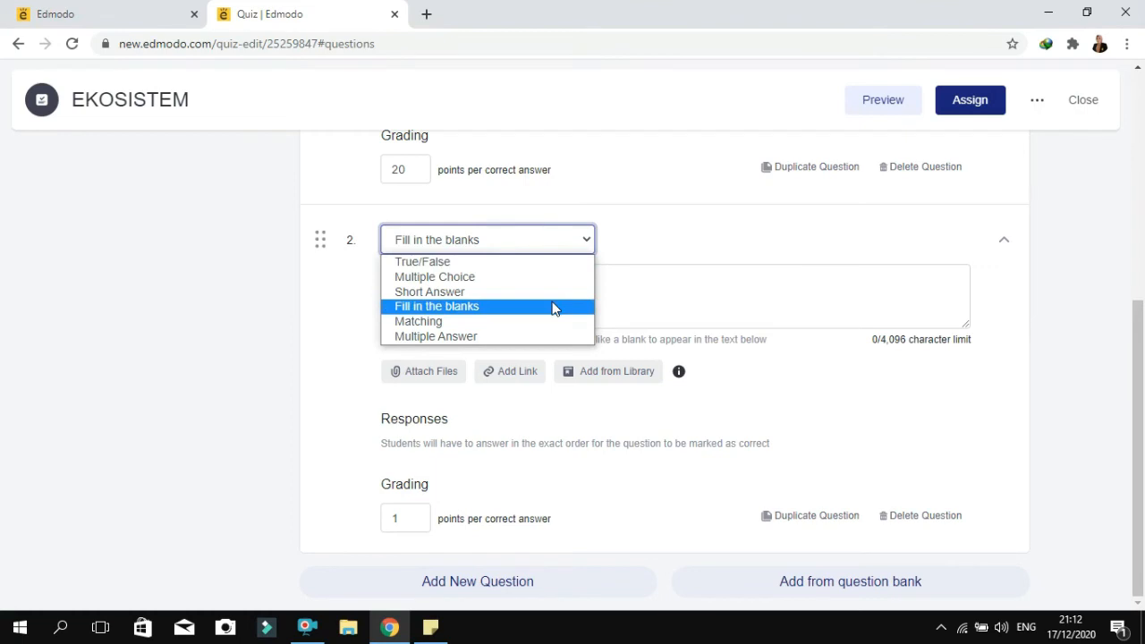
pyautogui.click(1113, 387)
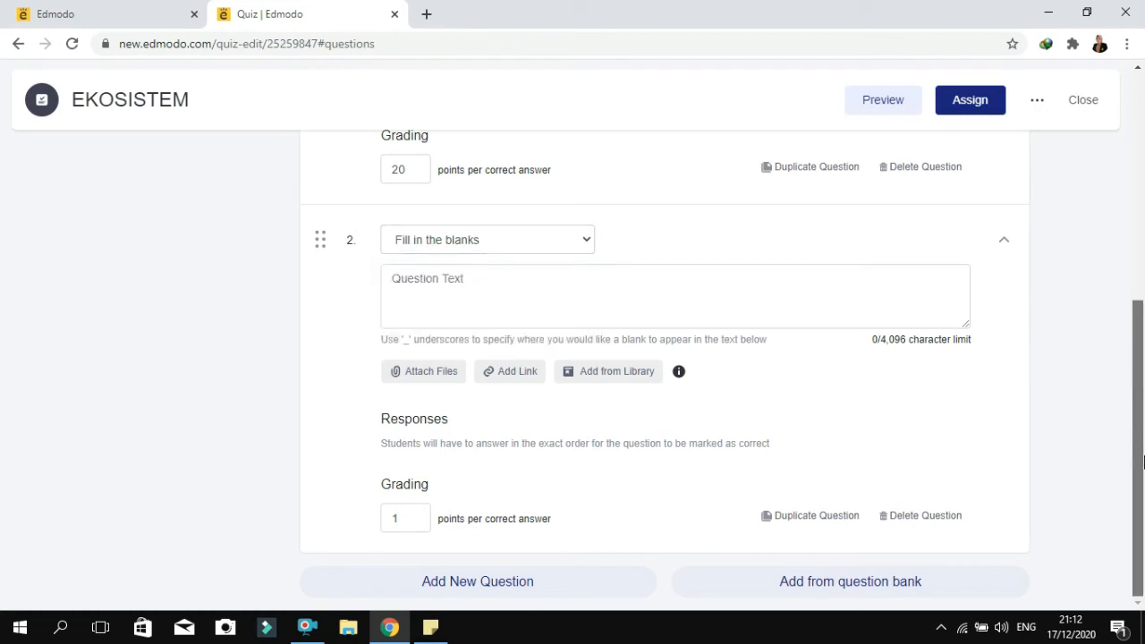
# Try to preview the EKOSISTEM quiz and close the preview dialog
pyautogui.moveTo(1143, 461); pyautogui.dragTo(1143, 234)
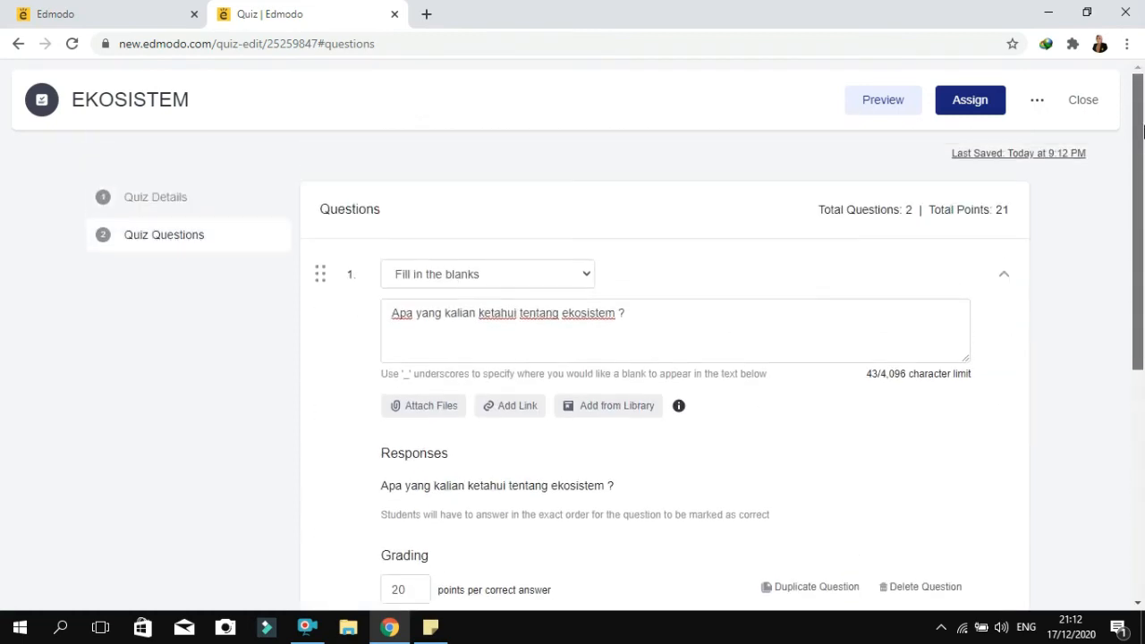
pyautogui.click(883, 102)
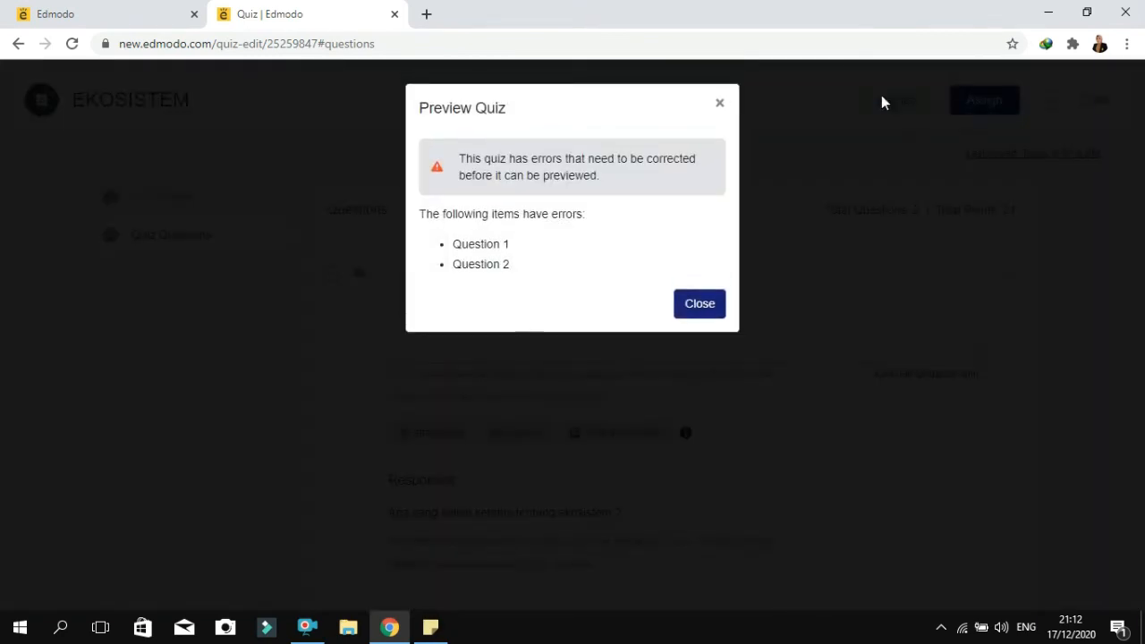
pyautogui.click(698, 311)
# Delete the empty second question from the quiz
pyautogui.moveTo(1143, 270); pyautogui.dragTo(1140, 595)
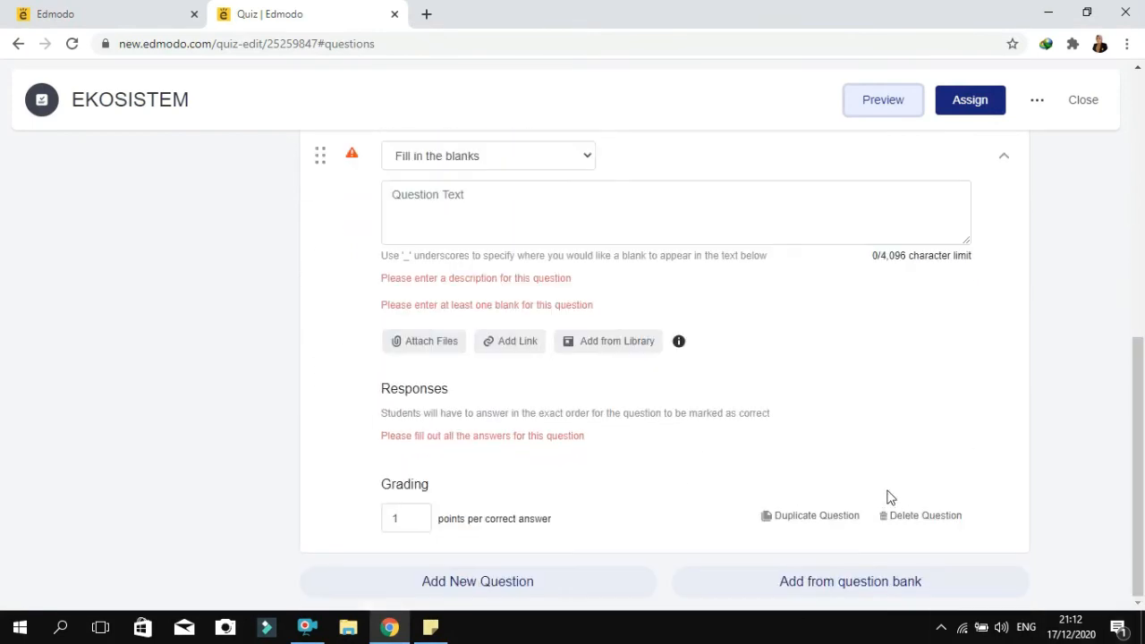
pyautogui.click(907, 517)
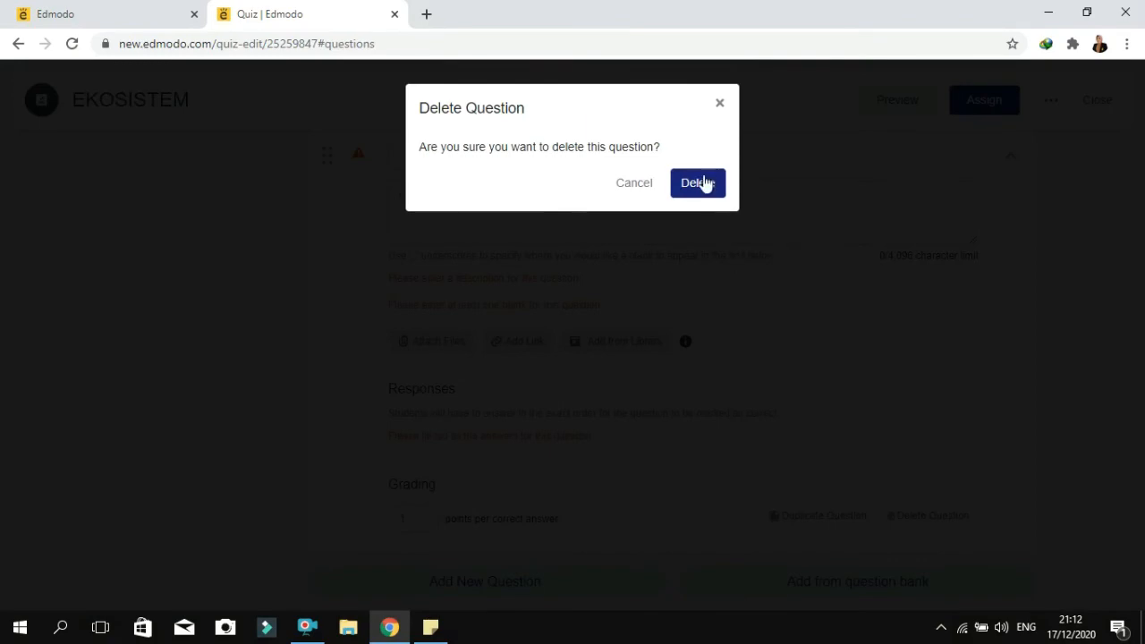
pyautogui.click(703, 181)
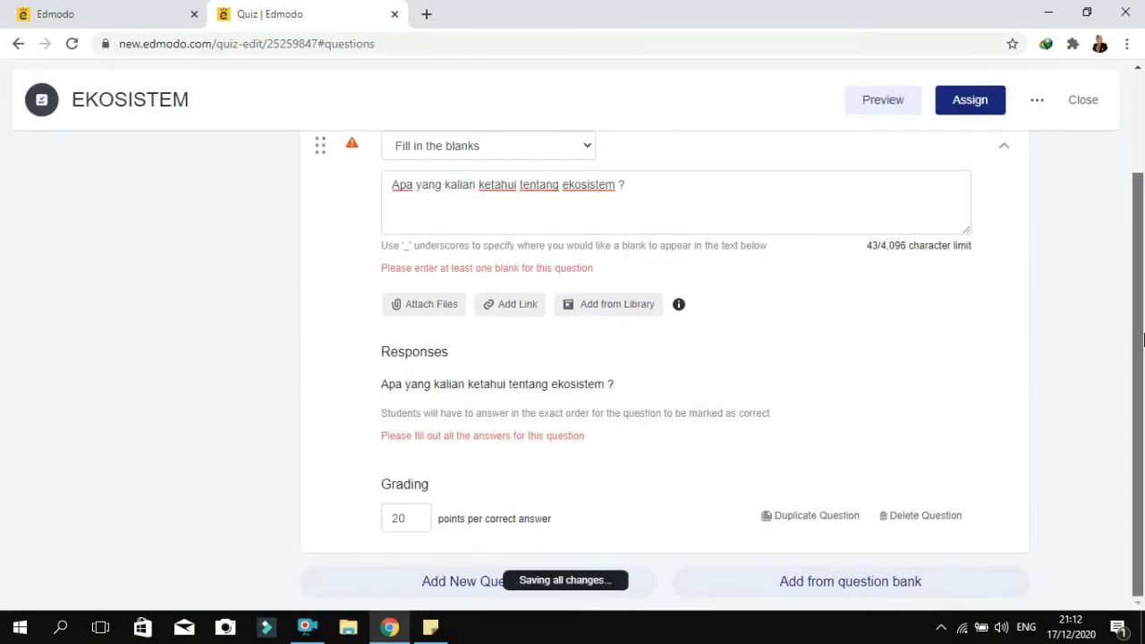
# Revisit the text of question 1, try to assign the quiz, and close the assign dialog
pyautogui.moveTo(1143, 340)
pyautogui.mouseDown()
pyautogui.moveTo(1143, 247)
pyautogui.moveTo(1143, 328)
pyautogui.mouseUp()
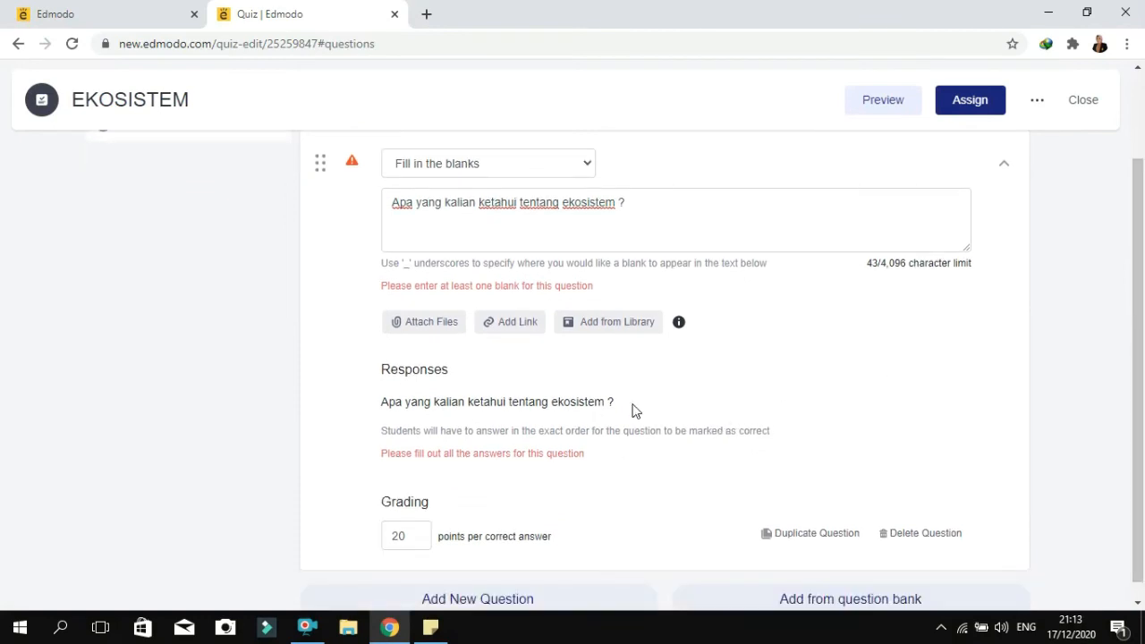
pyautogui.click(619, 213)
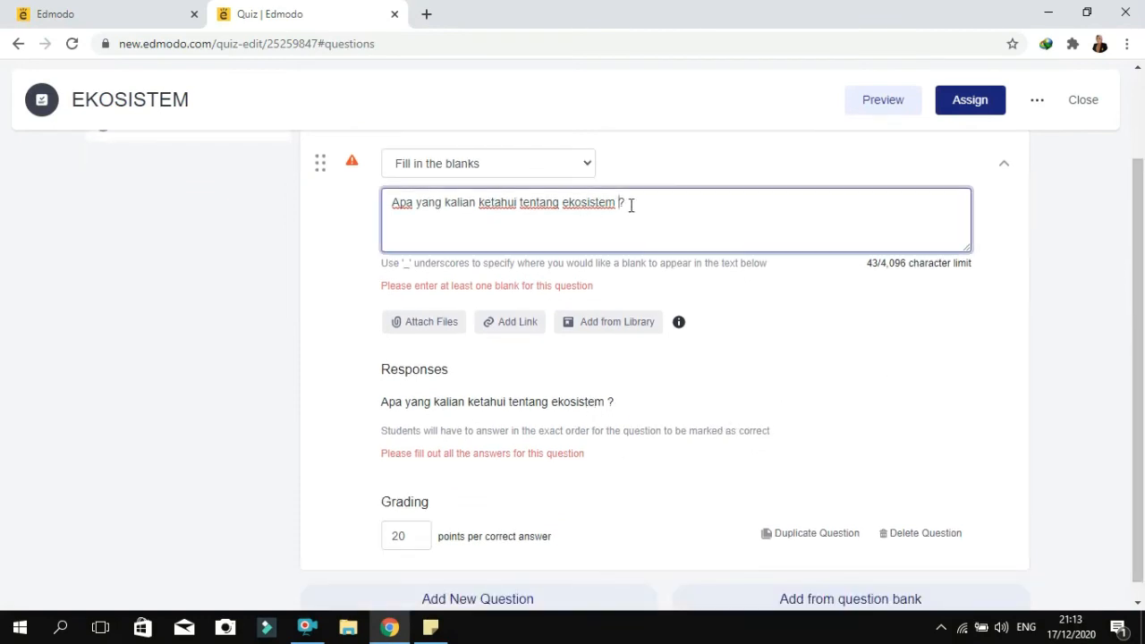
pyautogui.click(974, 98)
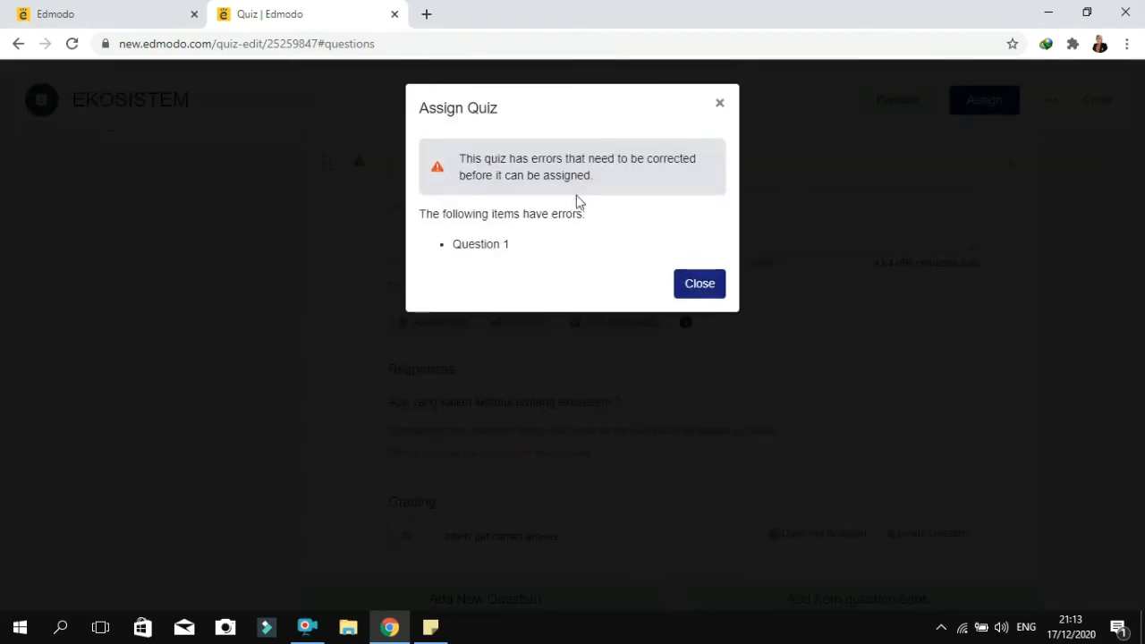
pyautogui.click(697, 281)
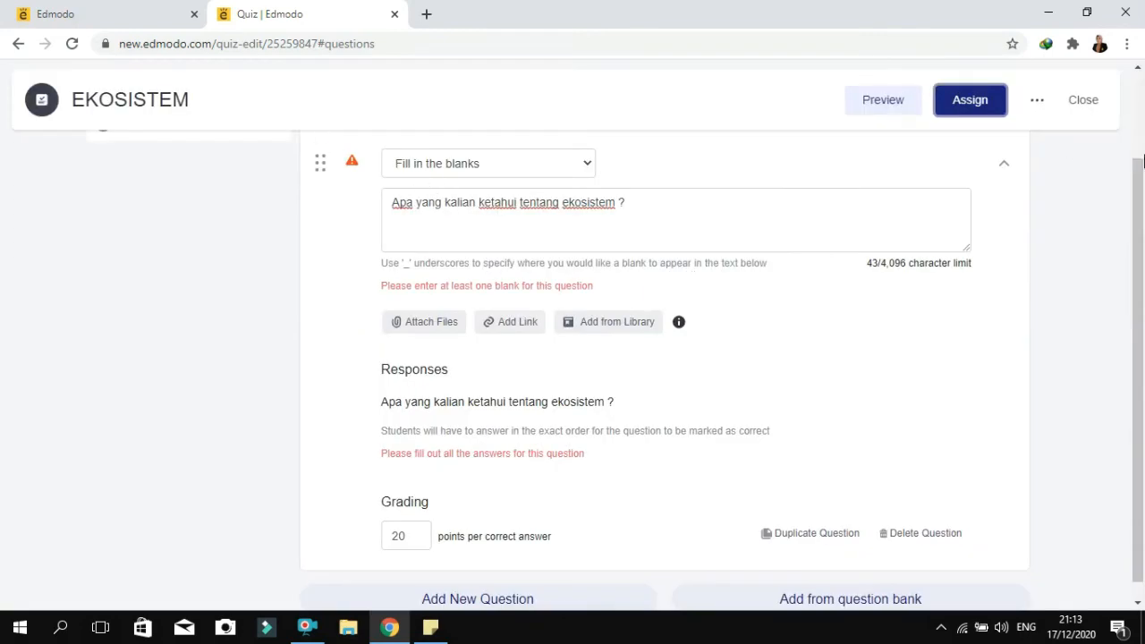
# Duplicate question 1 and delete the copy from the quiz
pyautogui.moveTo(1136, 182); pyautogui.dragTo(1135, 243)
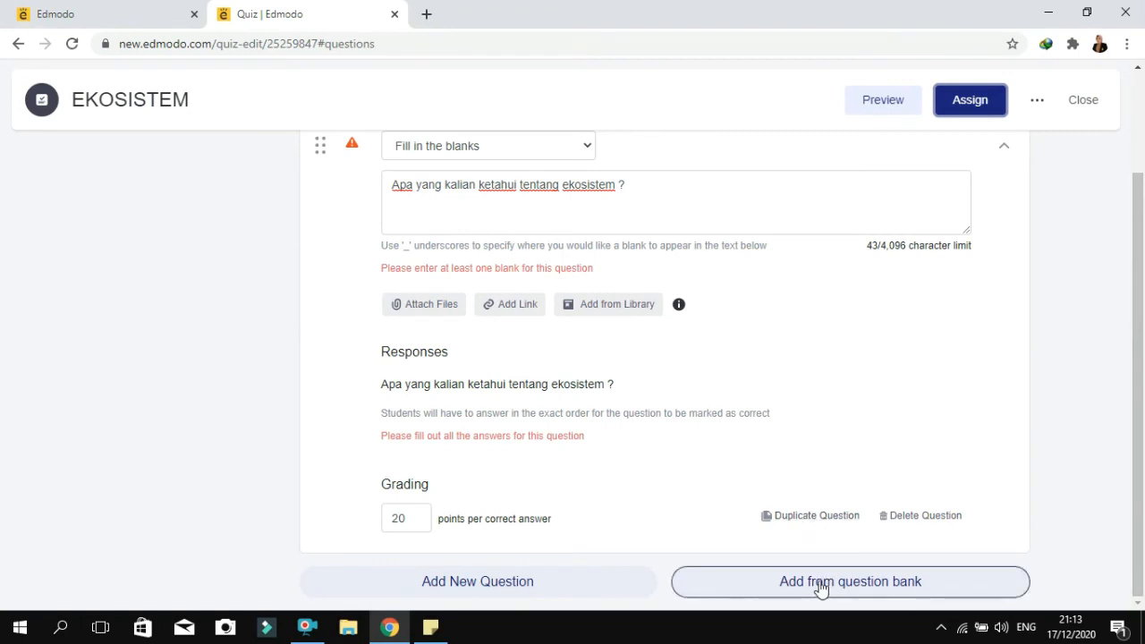
pyautogui.click(803, 517)
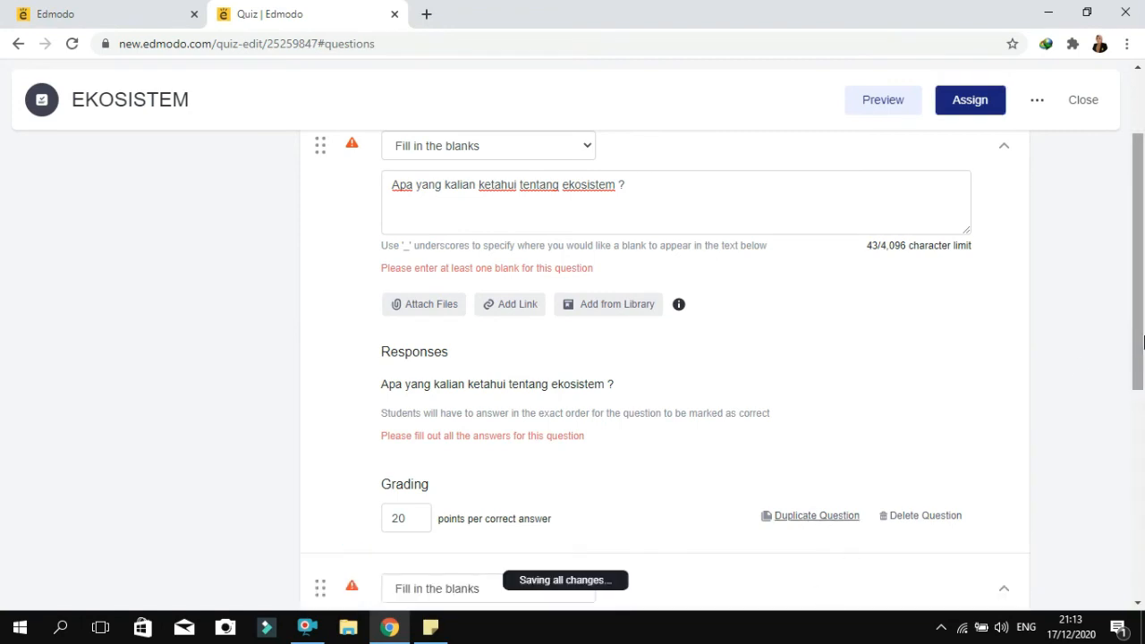
pyautogui.moveTo(1143, 330); pyautogui.dragTo(1143, 519)
pyautogui.click(922, 550)
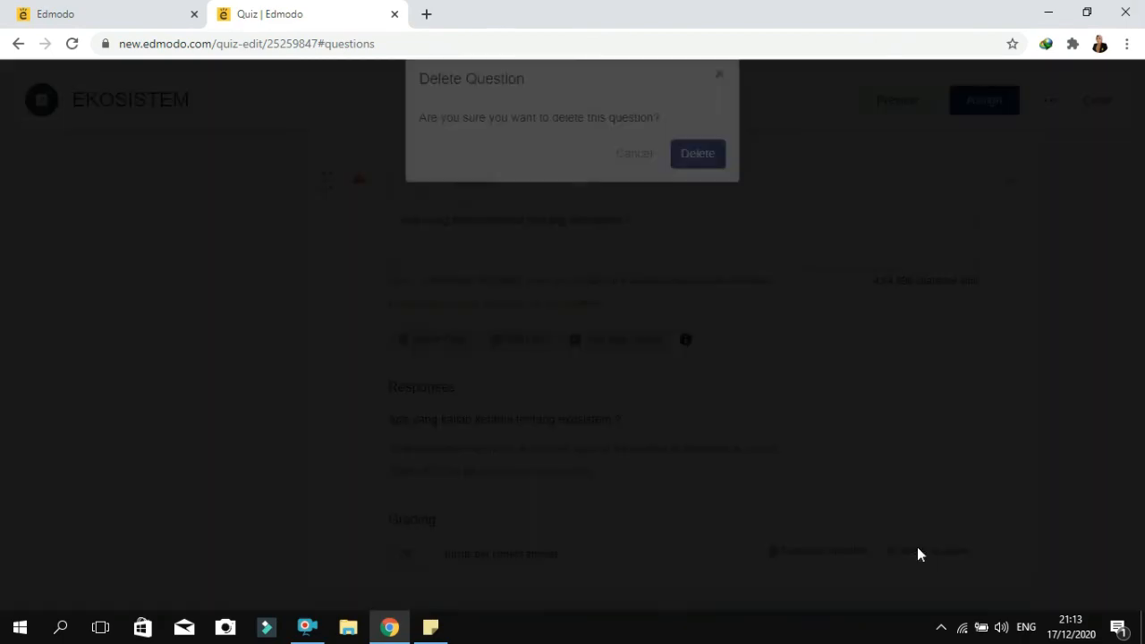
pyautogui.click(706, 185)
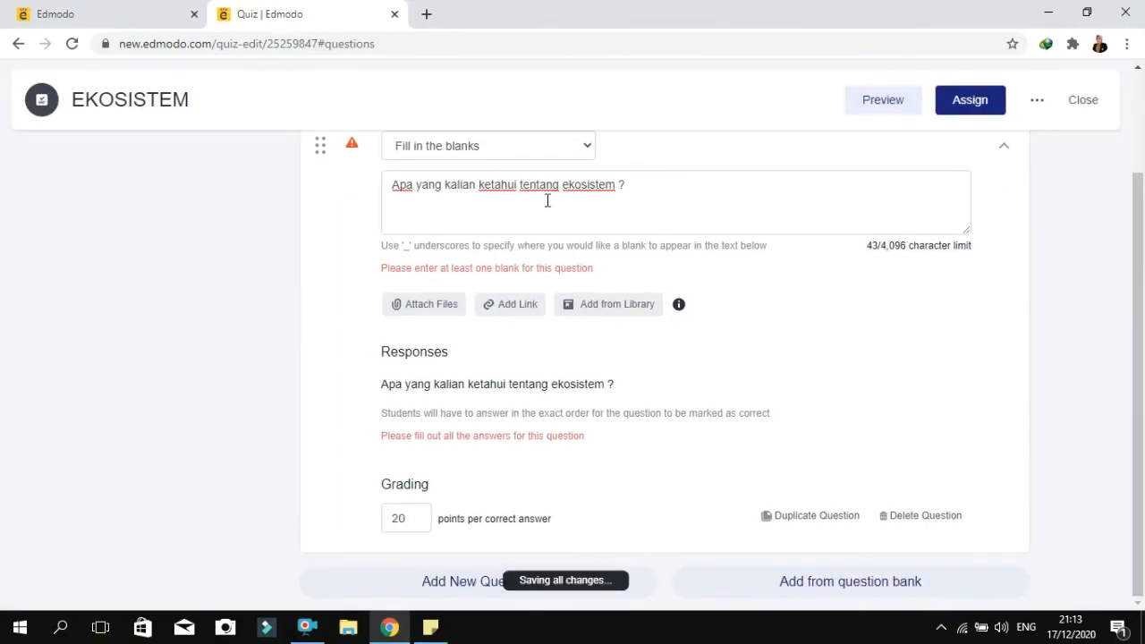
# Change the type of question 1 to Multiple Choice
pyautogui.moveTo(1143, 321); pyautogui.dragTo(1142, 206)
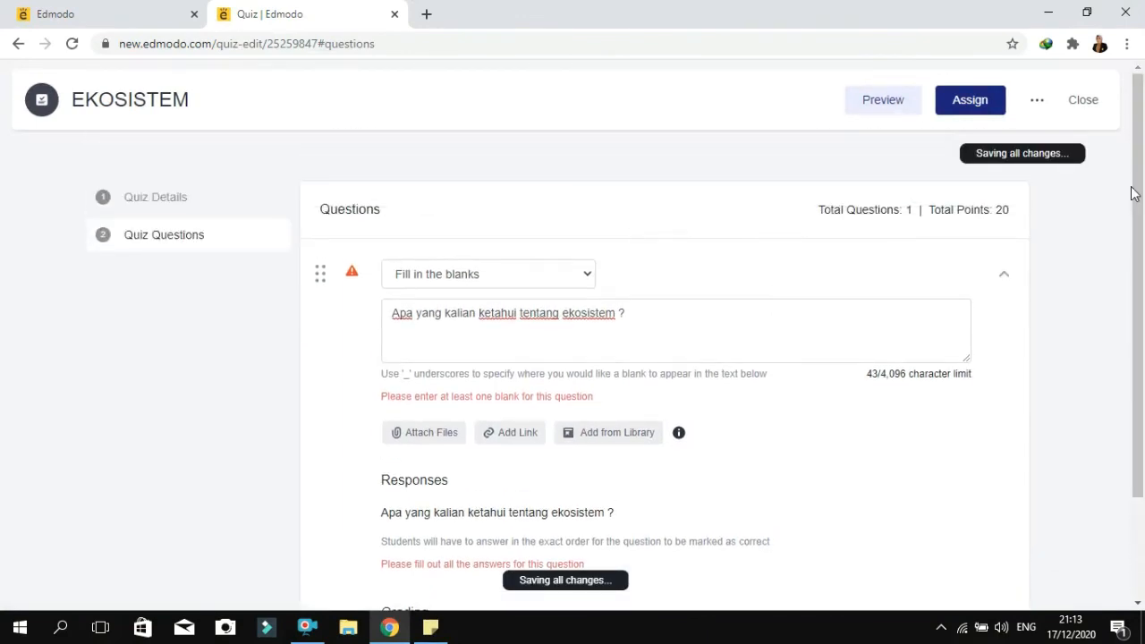
pyautogui.click(588, 277)
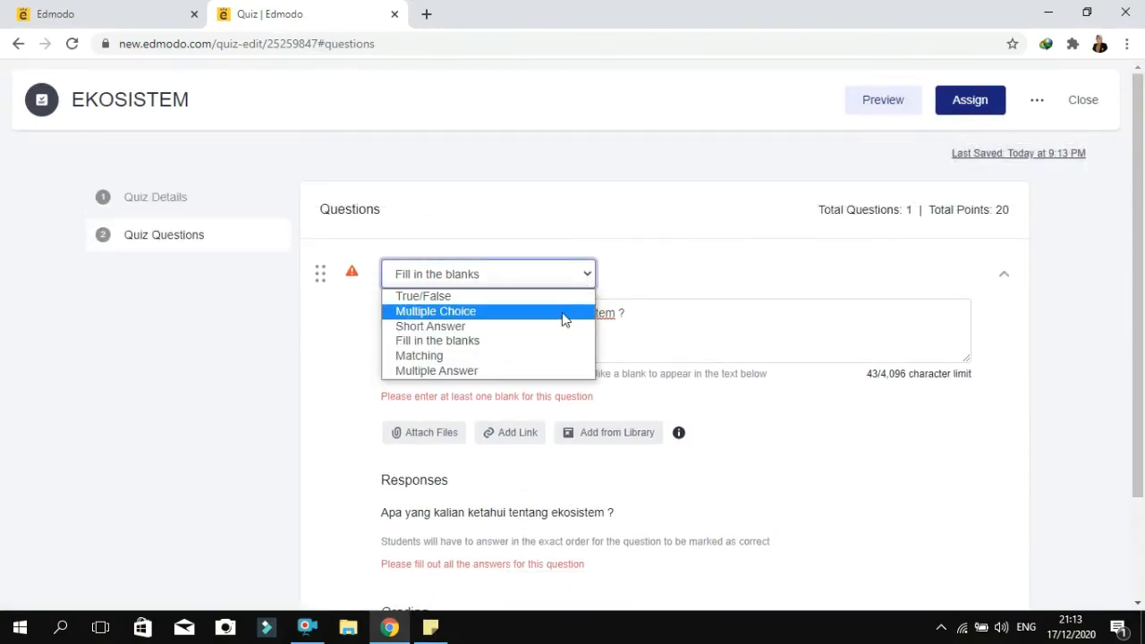
pyautogui.click(560, 312)
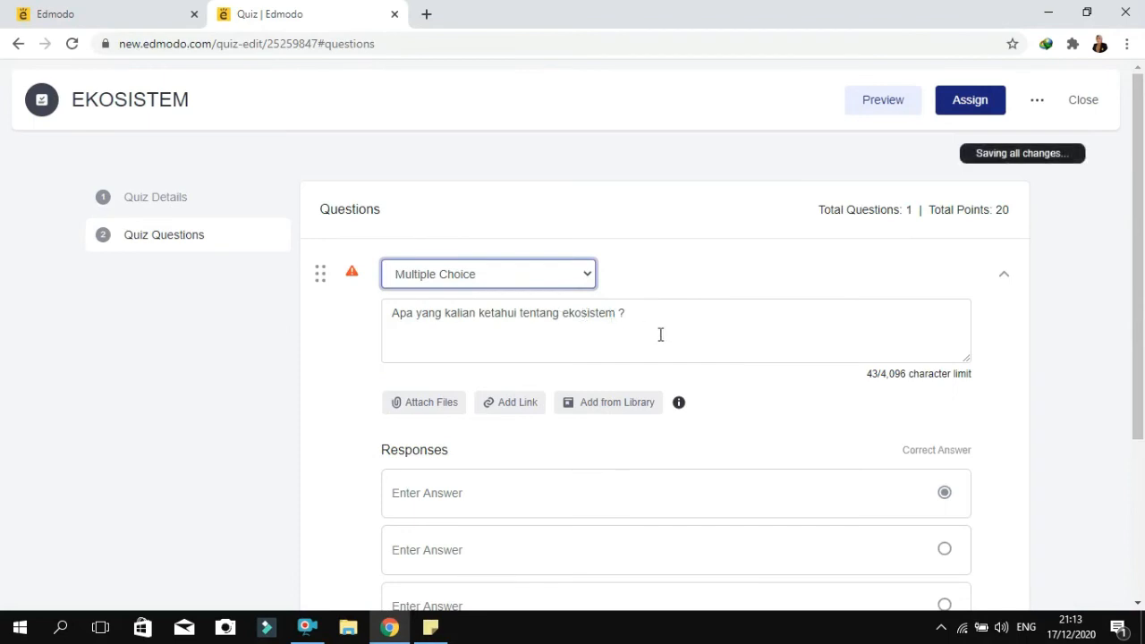
# Fill in the three responses of question 1 as A, B and C
pyautogui.moveTo(1142, 294); pyautogui.dragTo(1143, 373)
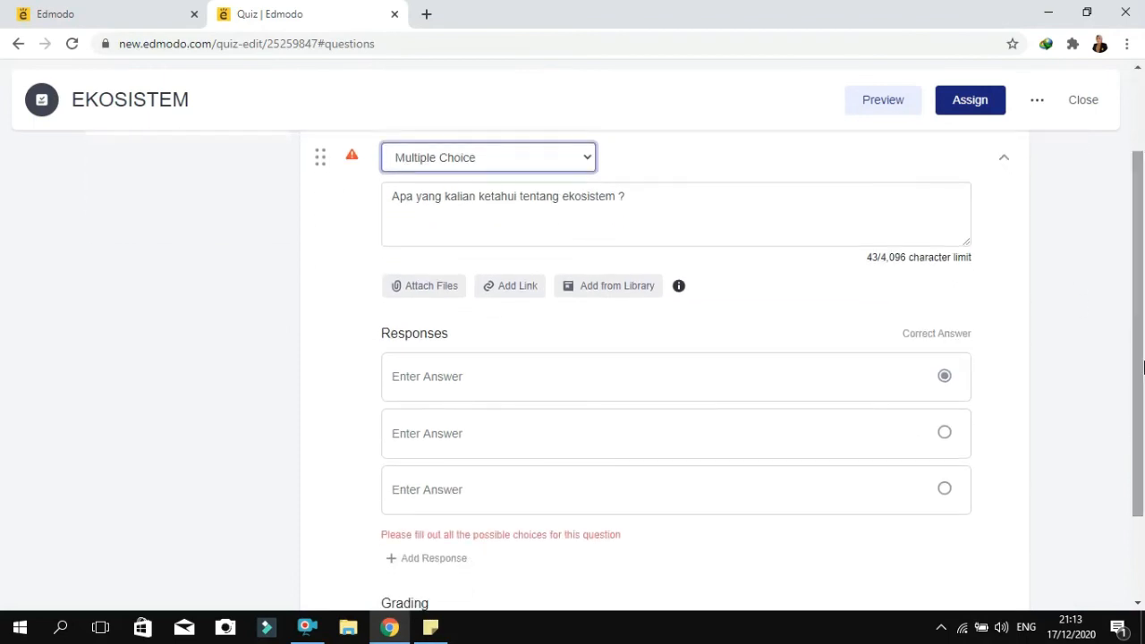
pyautogui.click(454, 376)
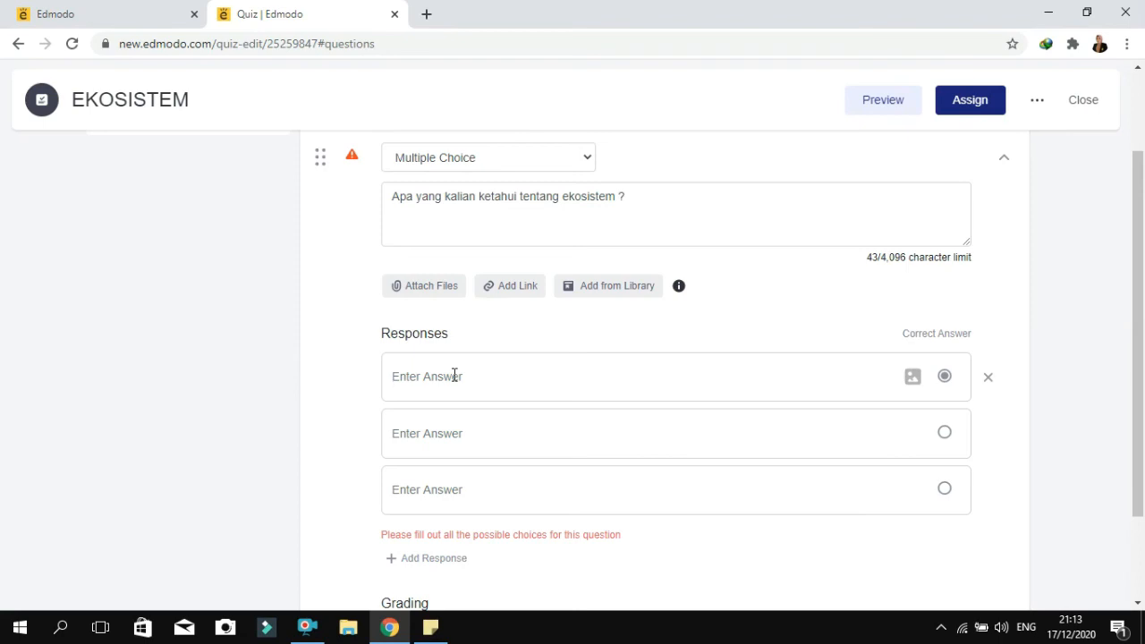
pyautogui.write('A')
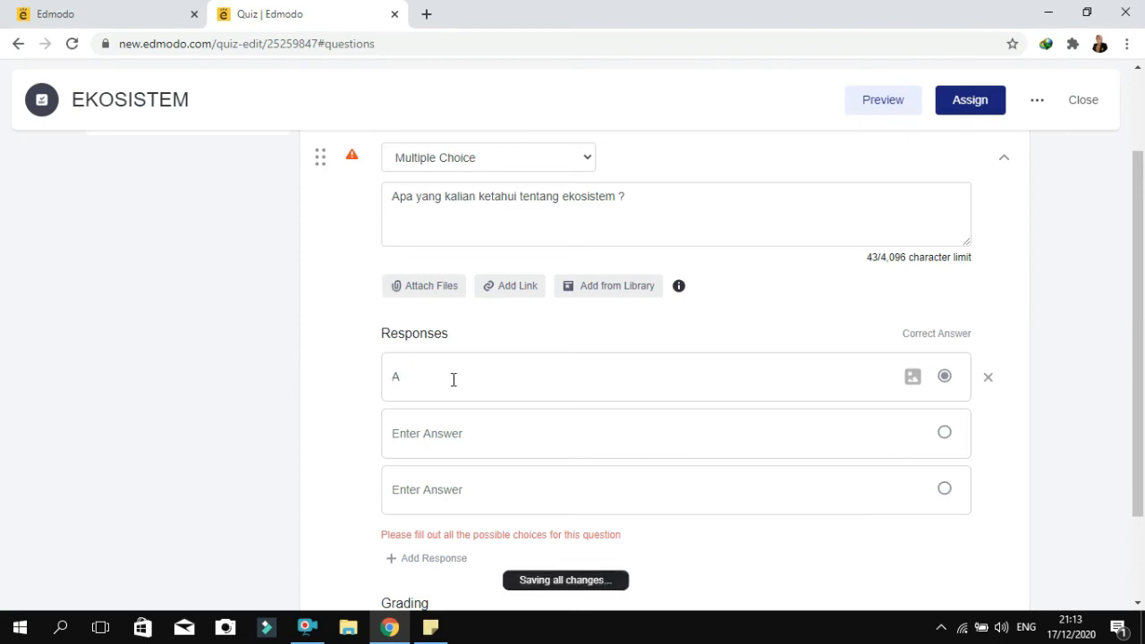
pyautogui.click(430, 436)
pyautogui.write('B')
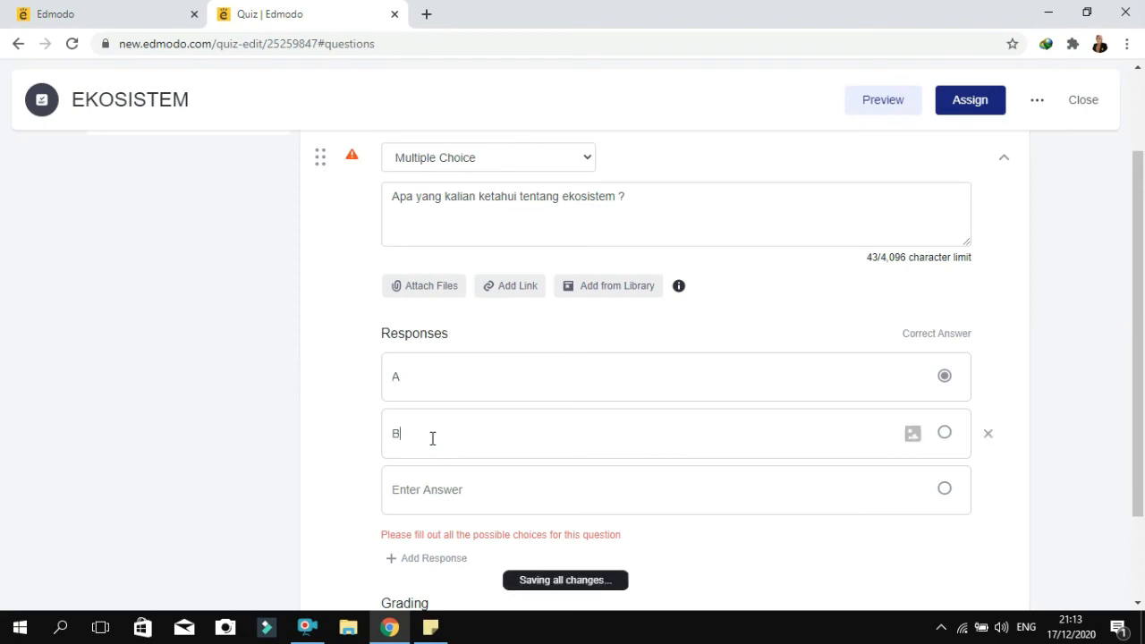
pyautogui.click(421, 498)
pyautogui.write('C')
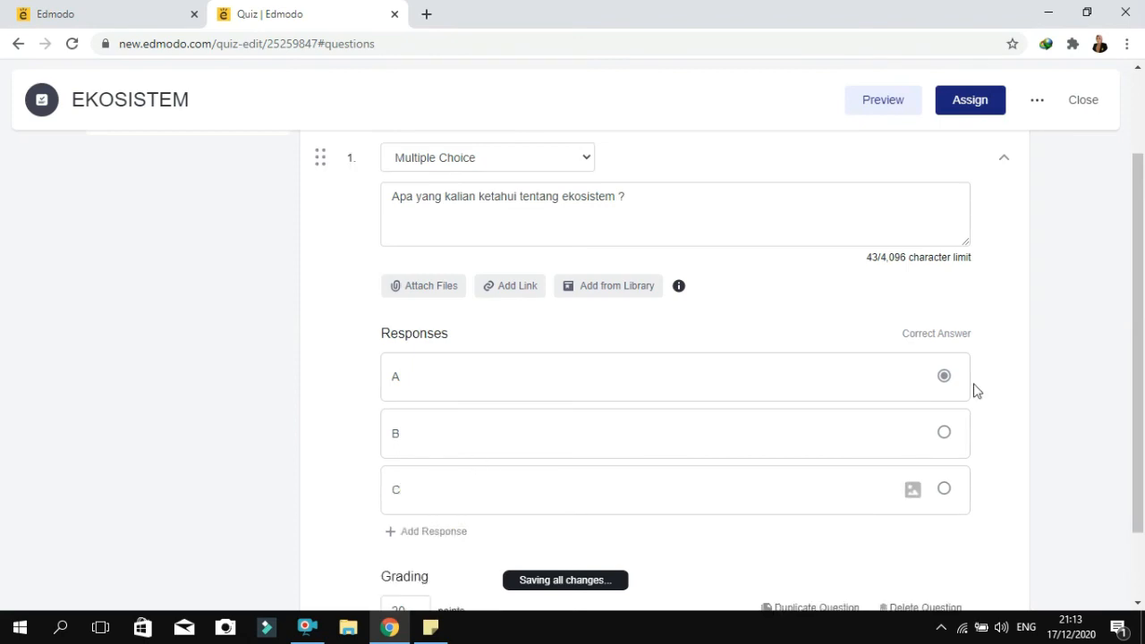
pyautogui.moveTo(1142, 300); pyautogui.dragTo(1142, 366)
pyautogui.moveTo(1144, 418); pyautogui.dragTo(1144, 466)
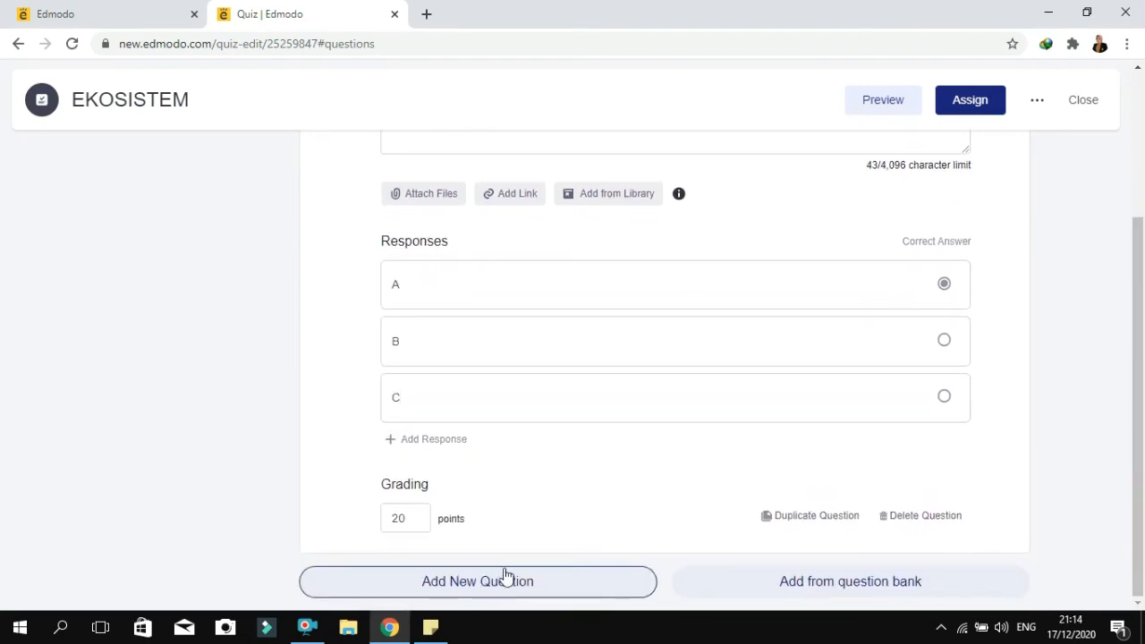
# Preview the EKOSISTEM quiz as students see it and return to the quiz editor
pyautogui.moveTo(1143, 357); pyautogui.dragTo(1106, 213)
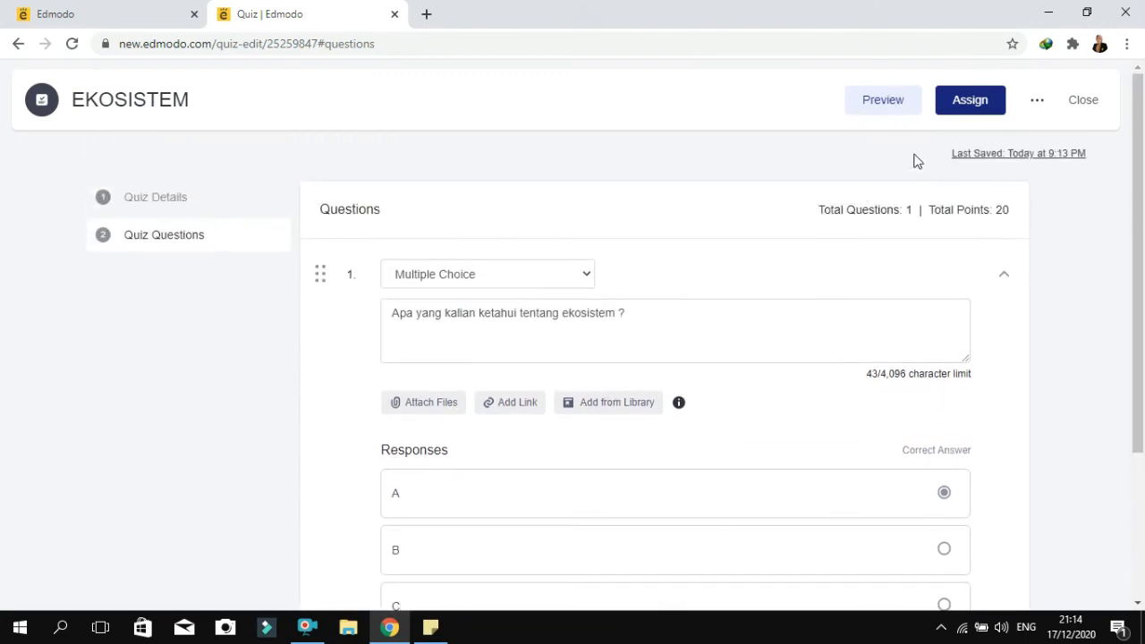
pyautogui.click(894, 106)
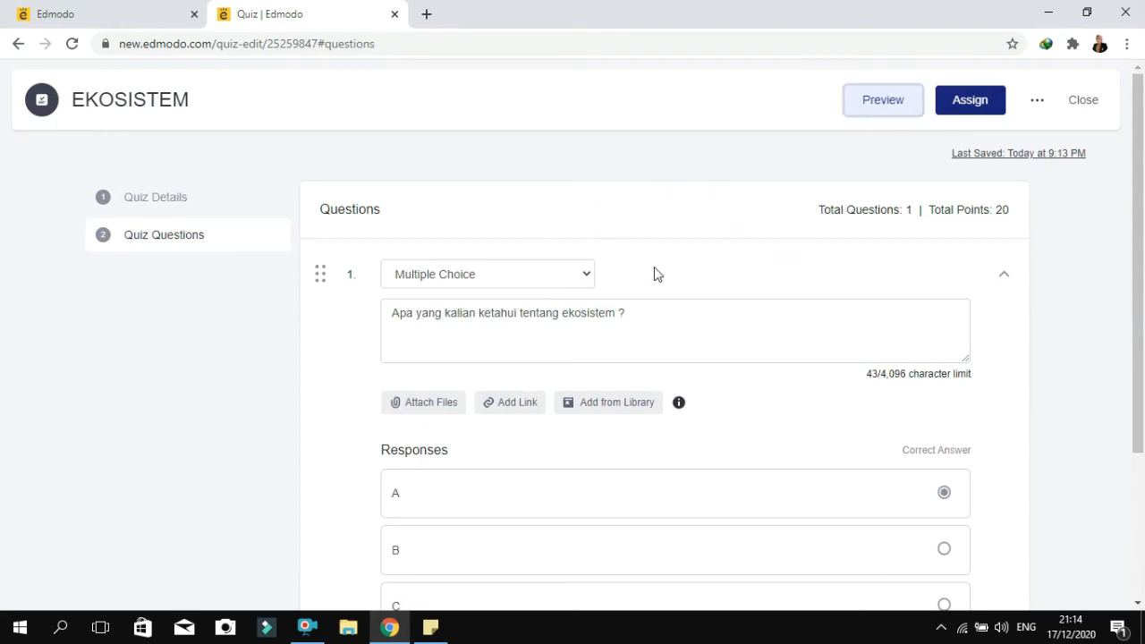
pyautogui.click(879, 103)
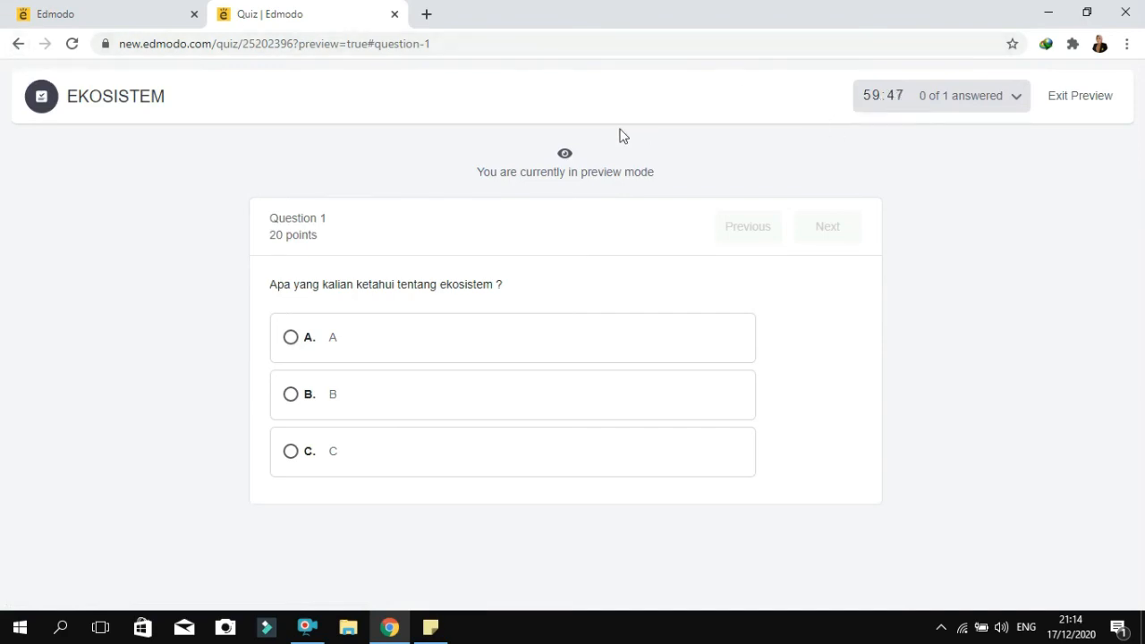
pyautogui.click(18, 44)
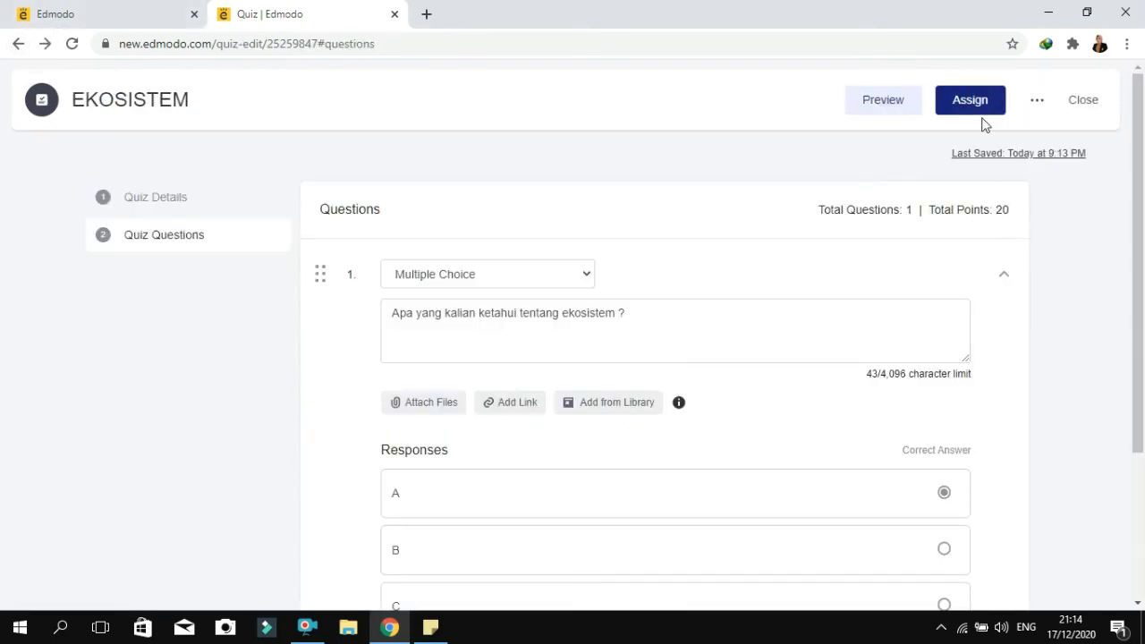
# Start assigning the quiz to KELAS EKOSISTEM (Microteacing G) with a due date of 12/17/2020 at 11:59 PM
pyautogui.click(976, 111)
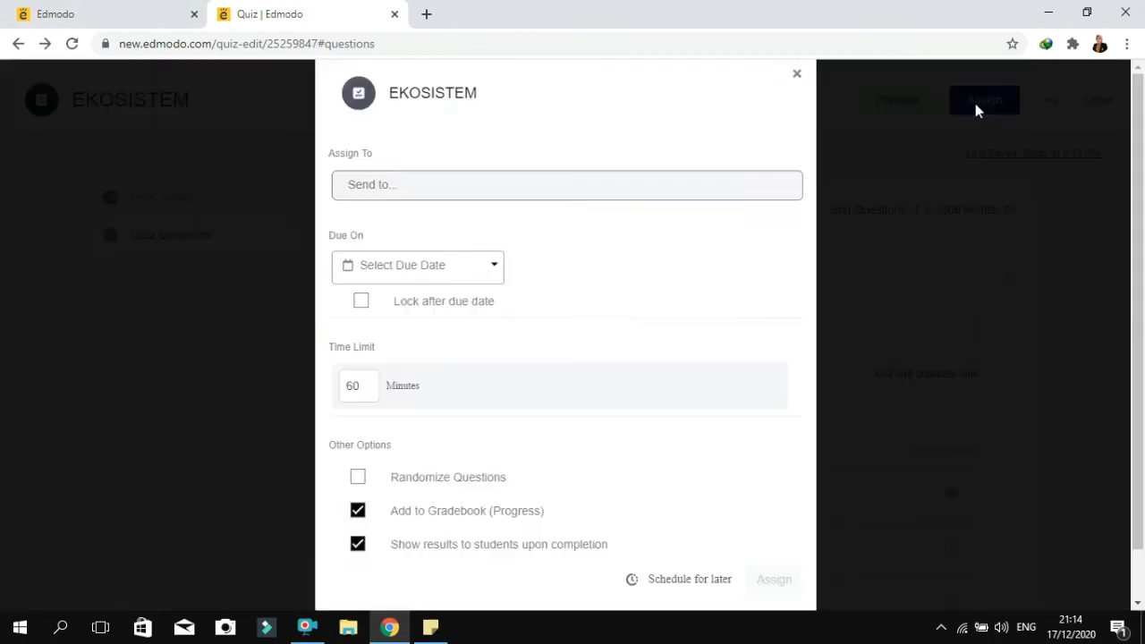
pyautogui.click(389, 207)
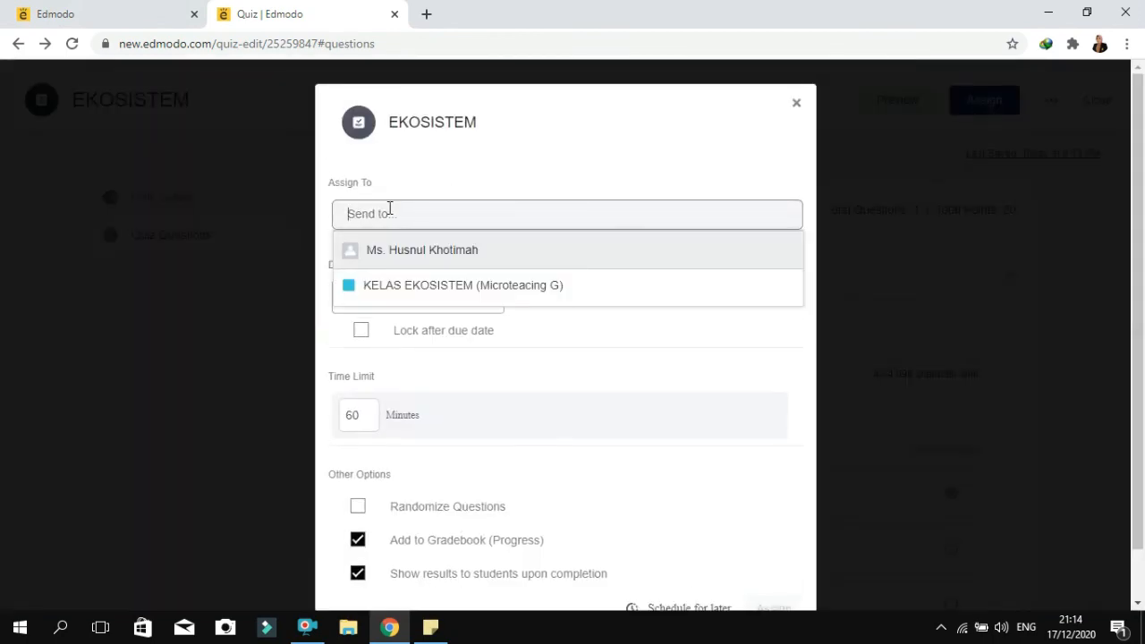
pyautogui.click(401, 286)
pyautogui.click(494, 302)
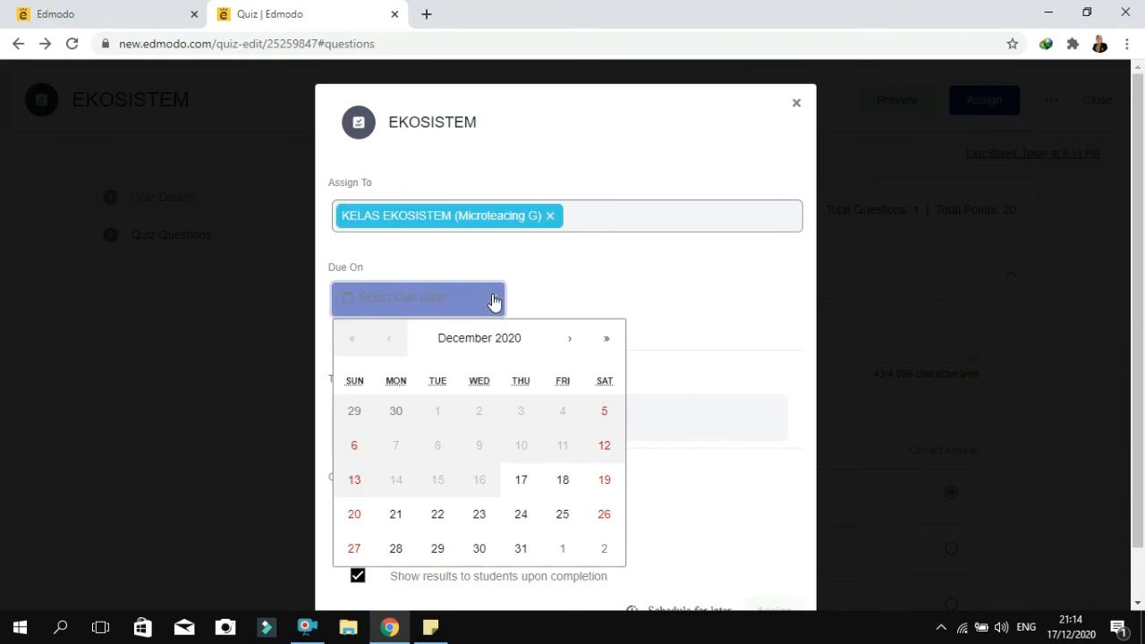
pyautogui.click(520, 482)
pyautogui.click(548, 307)
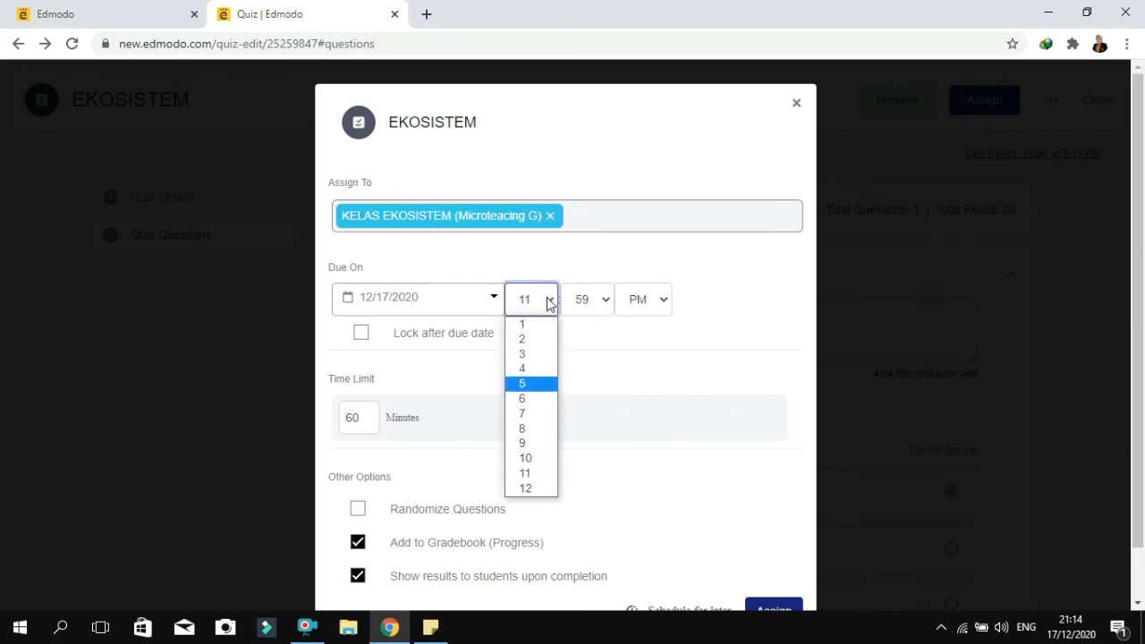
pyautogui.click(605, 305)
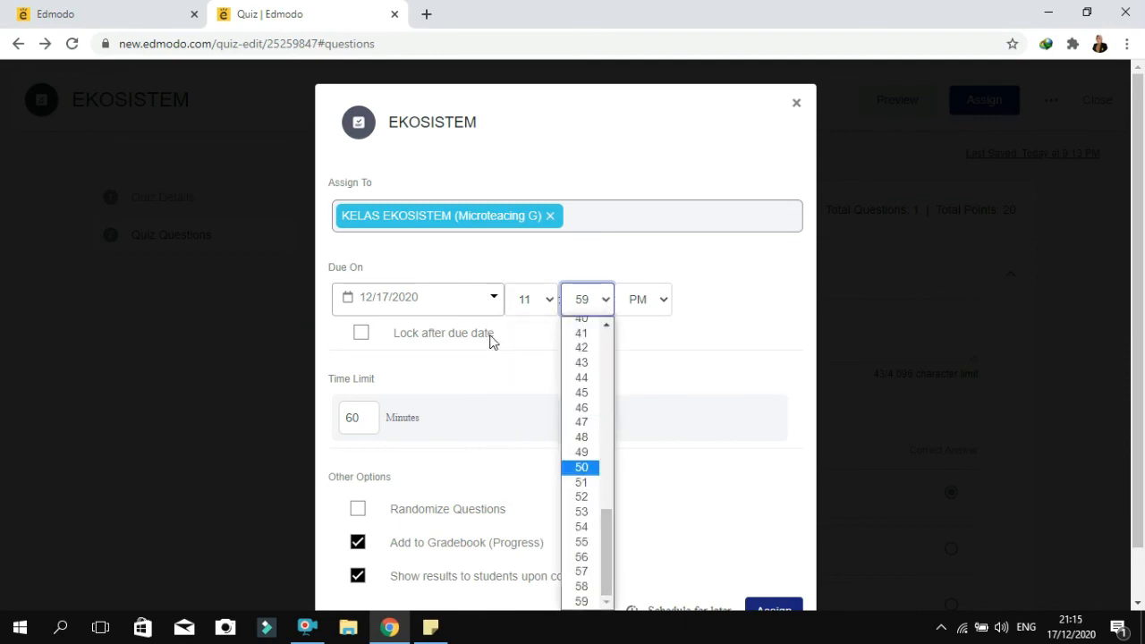
pyautogui.click(540, 347)
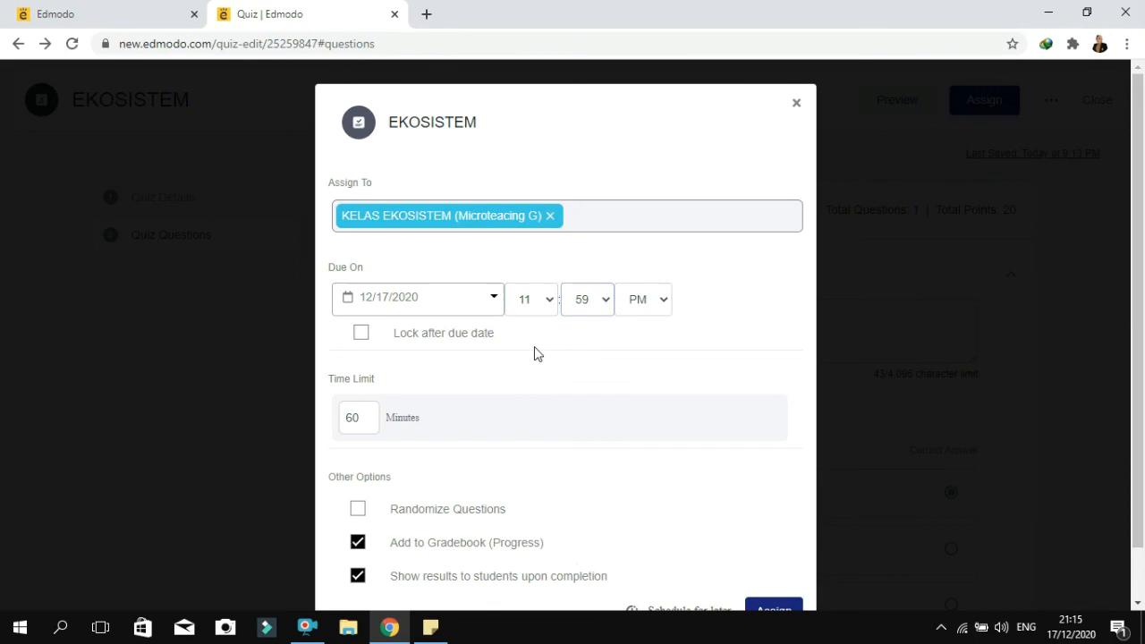
# Lock the quiz after its due date, assign it to the class, and dismiss the confirmation
pyautogui.click(361, 336)
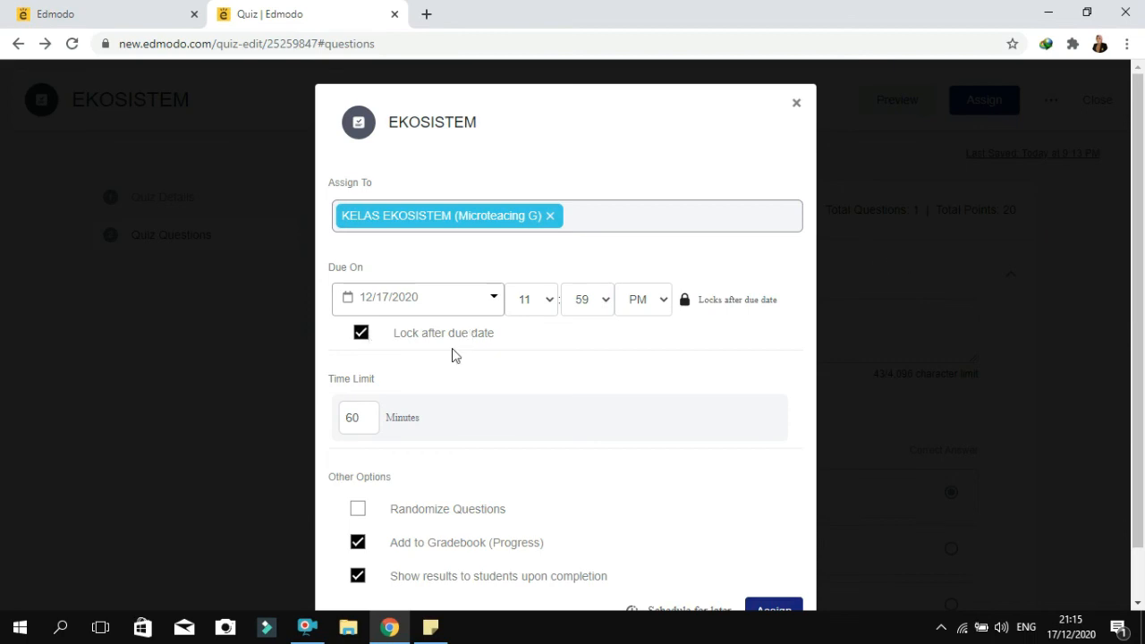
pyautogui.moveTo(1140, 300); pyautogui.dragTo(1139, 354)
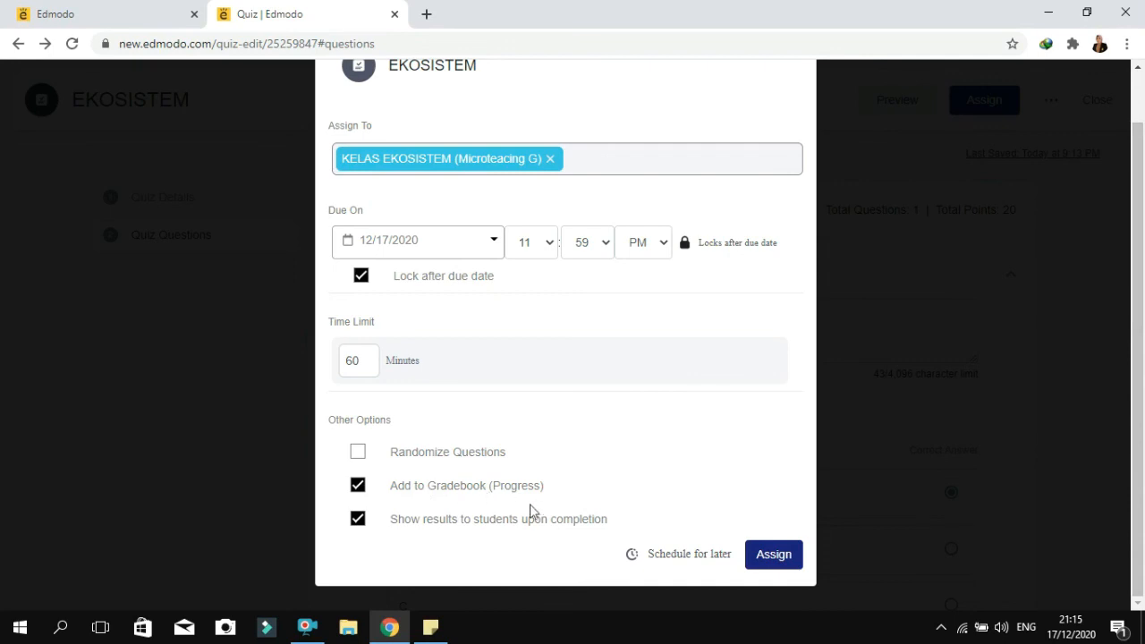
pyautogui.click(784, 563)
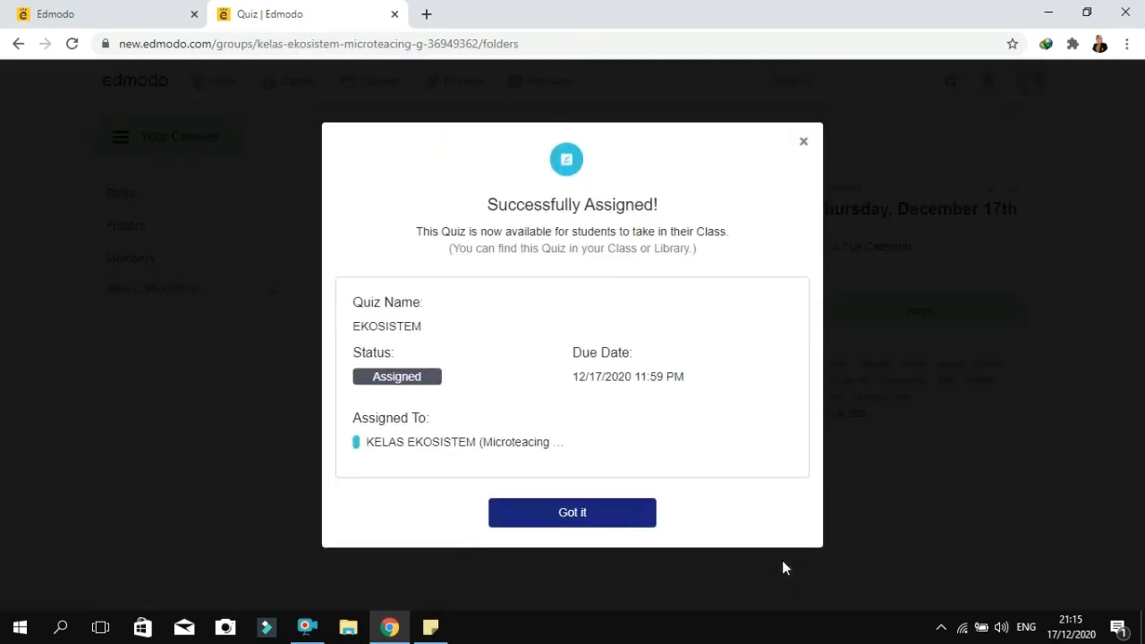
pyautogui.click(585, 517)
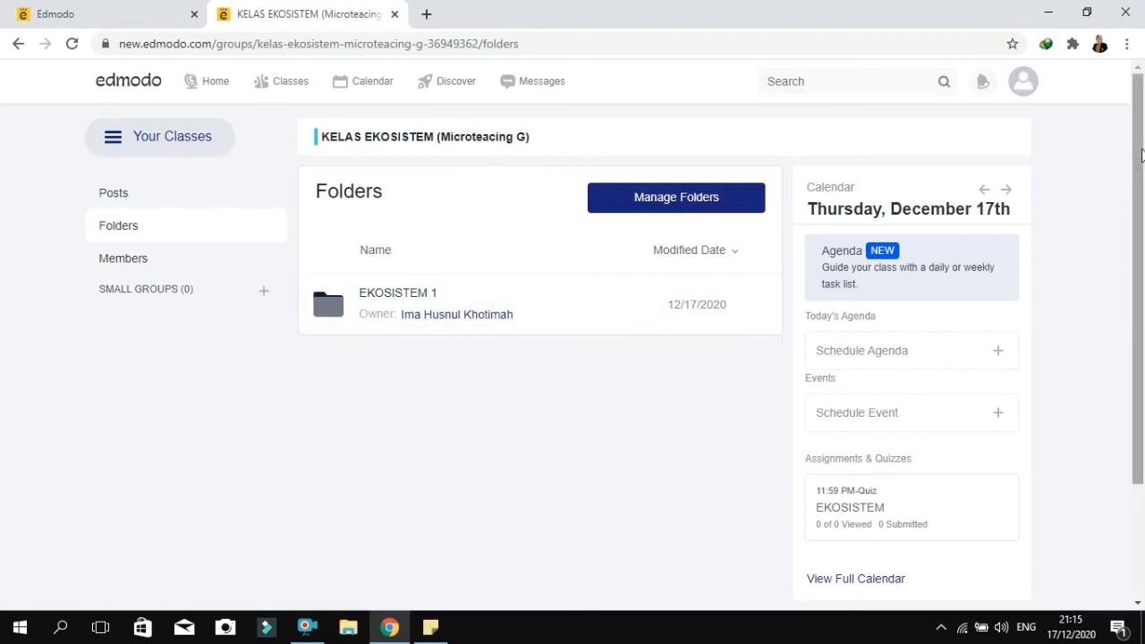
# Open the posts of the class and review the assigned quiz and the greeting poll
pyautogui.moveTo(1140, 155); pyautogui.dragTo(1141, 80)
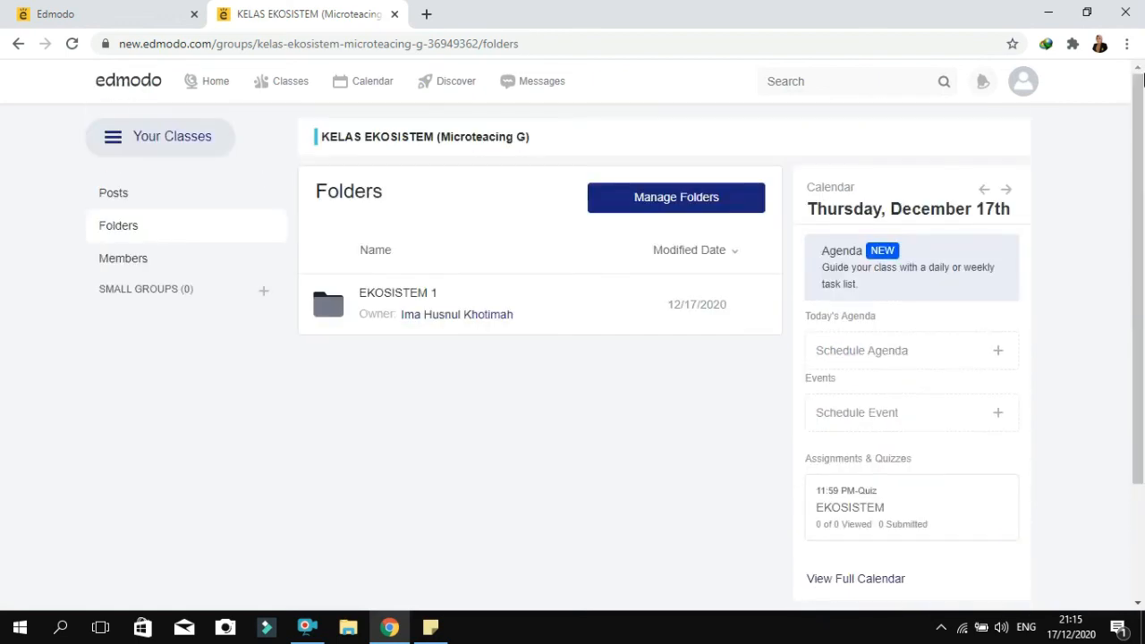
pyautogui.click(115, 194)
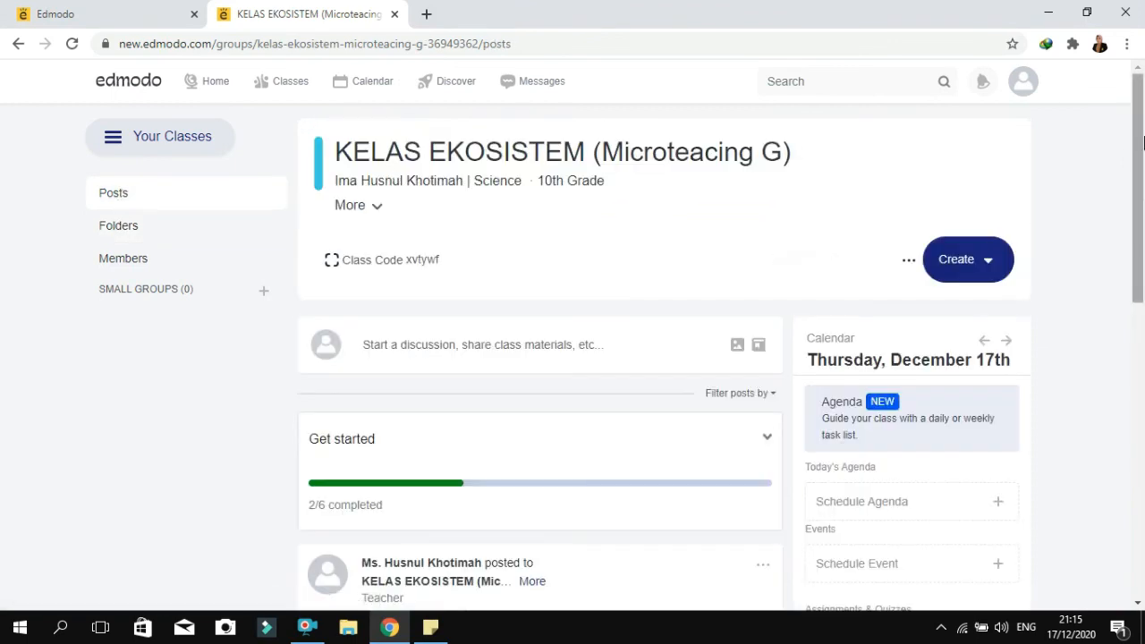
pyautogui.moveTo(1140, 143); pyautogui.dragTo(1128, 301)
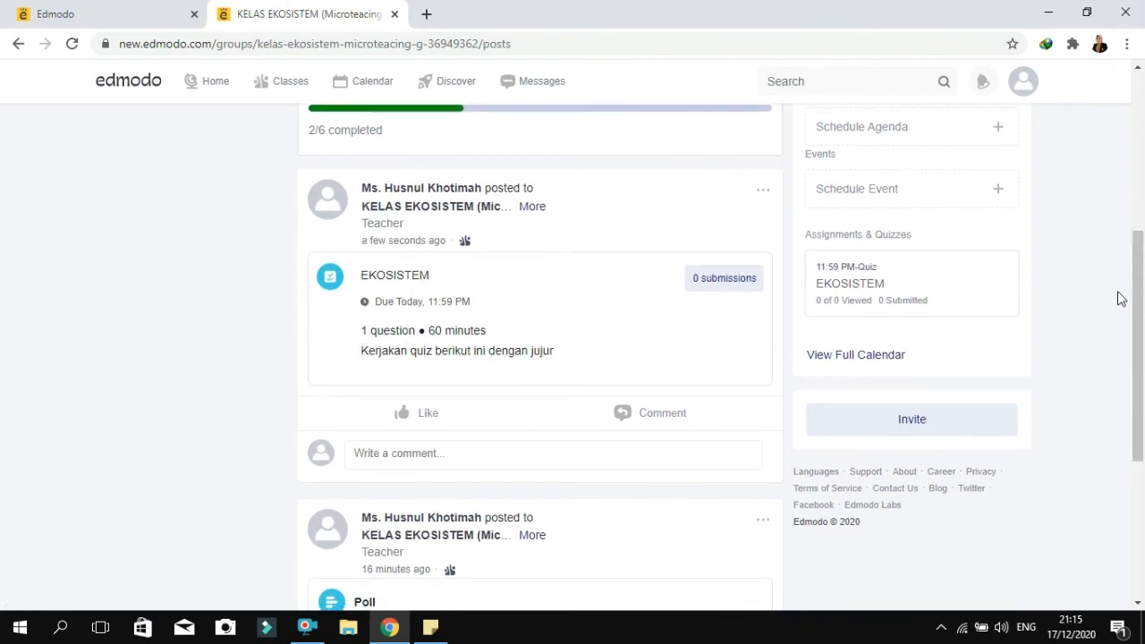
pyautogui.moveTo(1142, 296); pyautogui.dragTo(1117, 421)
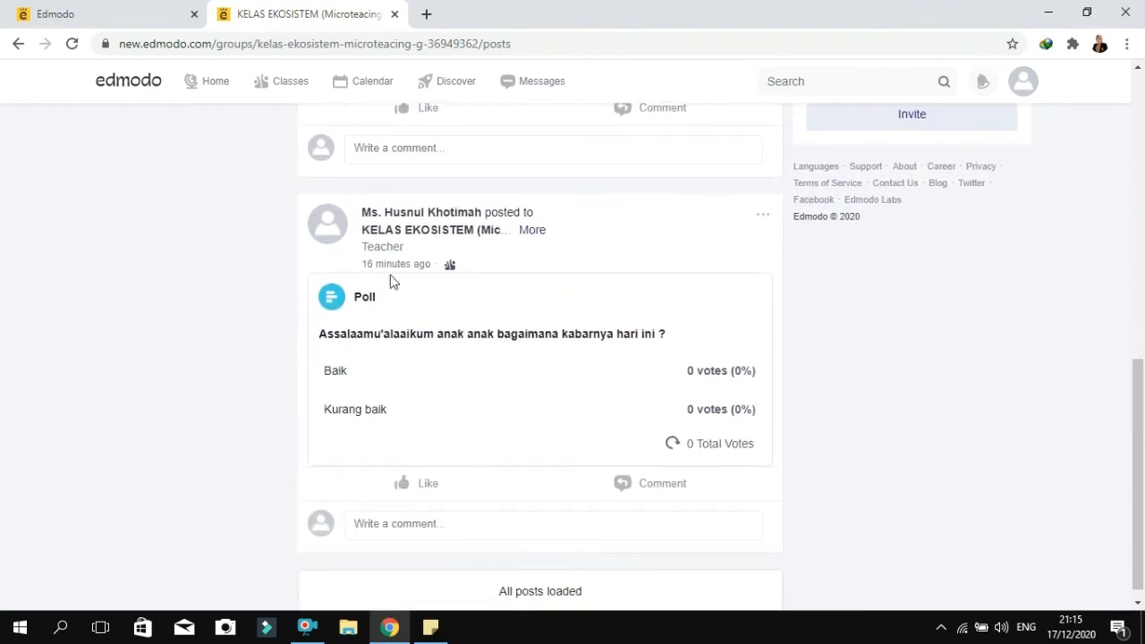
pyautogui.moveTo(1142, 385); pyautogui.dragTo(1142, 417)
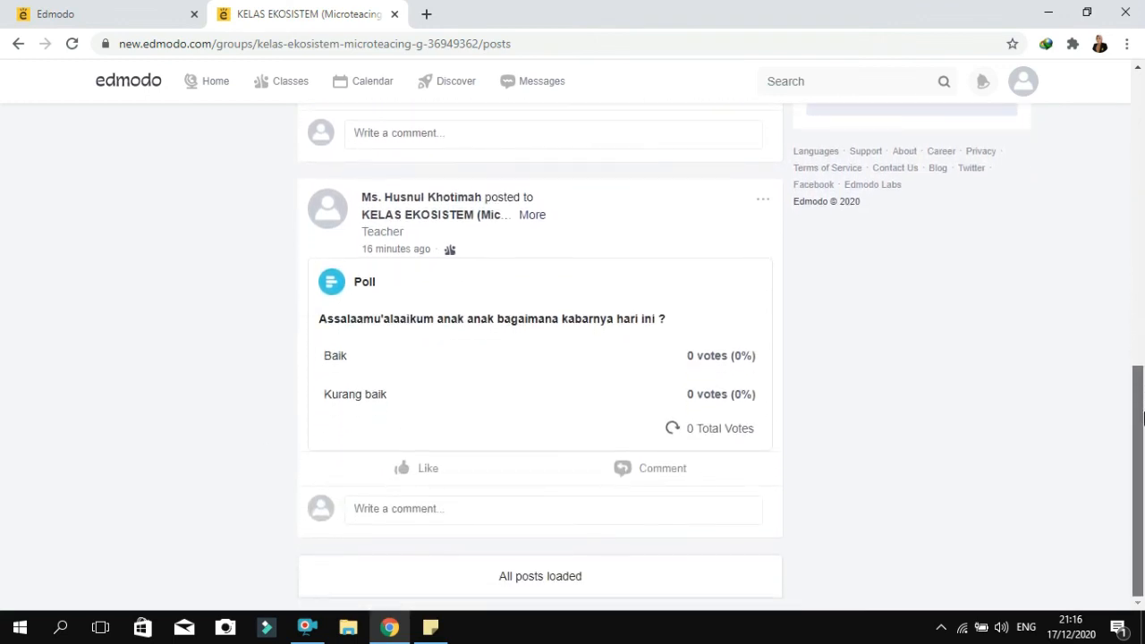
pyautogui.scroll(4, 1142, 410)
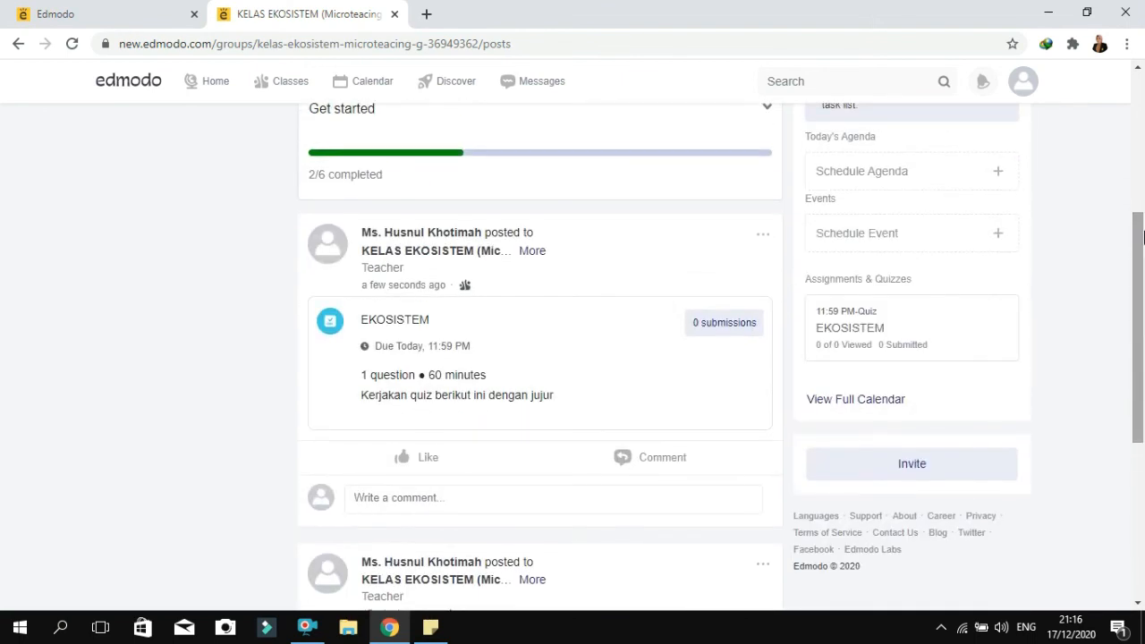
# View the EKOSISTEM quiz's grading page from its post and return to the class posts
pyautogui.click(391, 324)
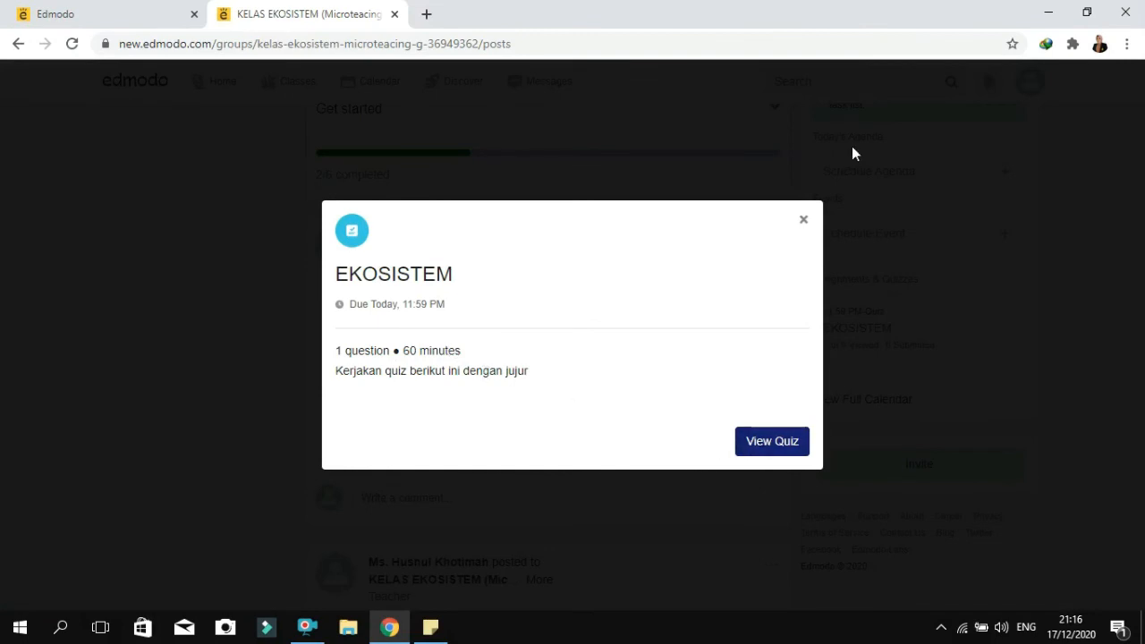
pyautogui.click(759, 443)
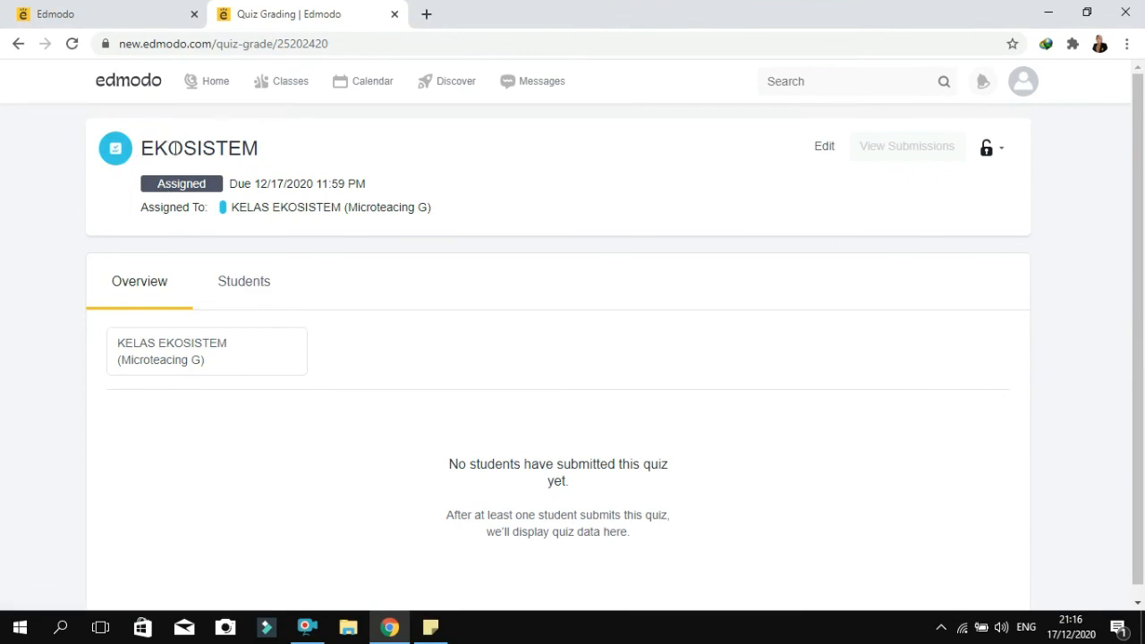
pyautogui.click(15, 44)
pyautogui.click(16, 43)
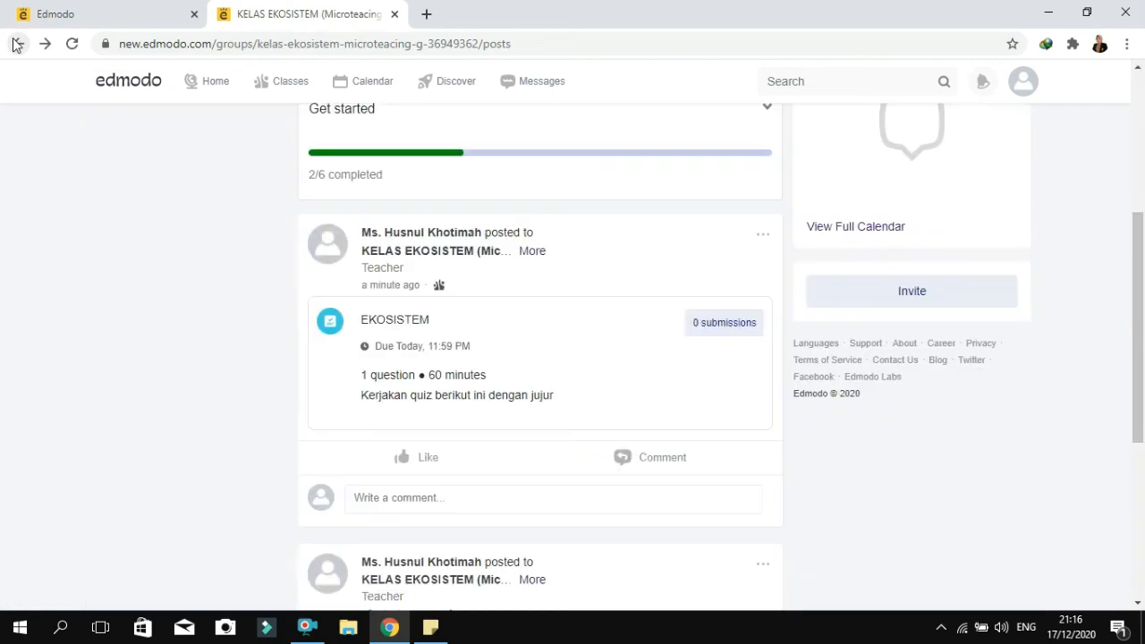
pyautogui.moveTo(1143, 278); pyautogui.dragTo(1143, 452)
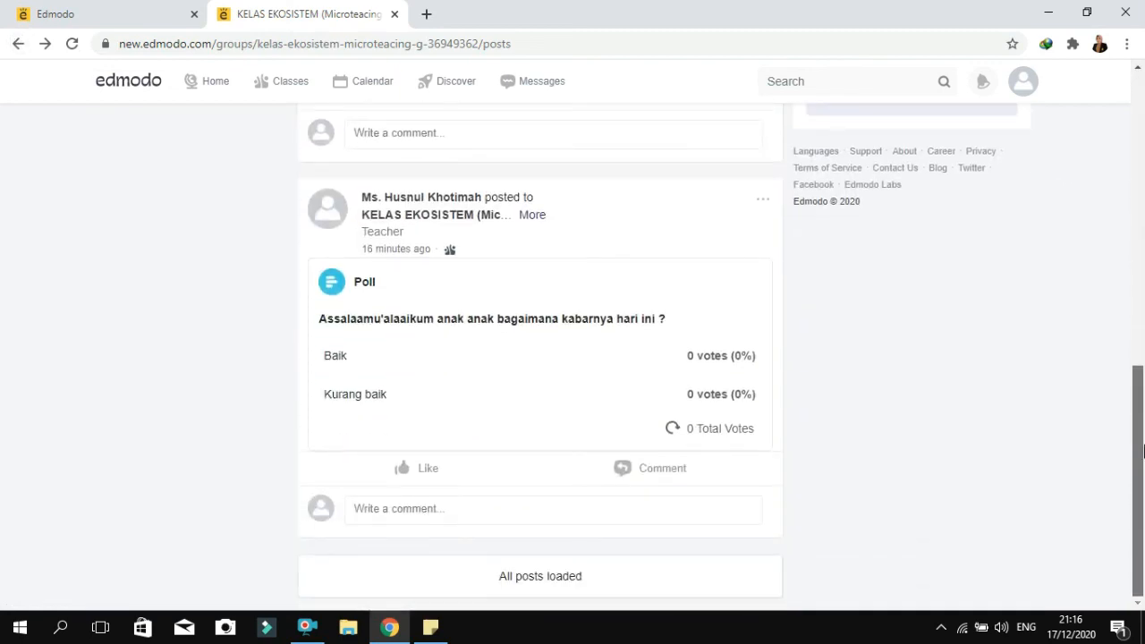
pyautogui.moveTo(1143, 452); pyautogui.dragTo(1143, 127)
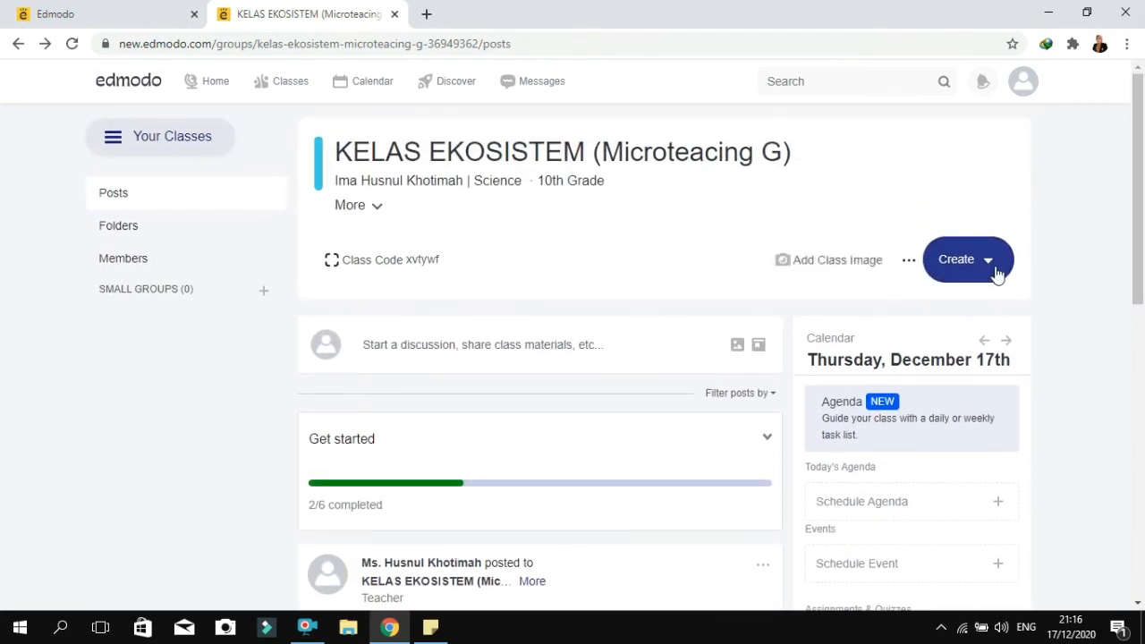
pyautogui.click(993, 268)
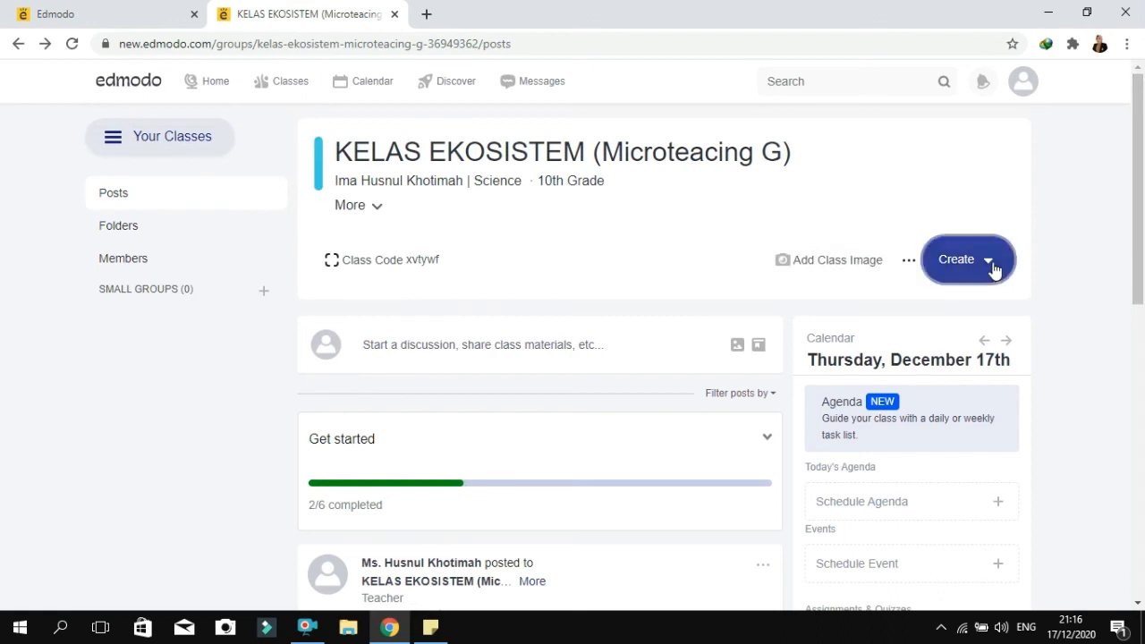
pyautogui.moveTo(976, 390)
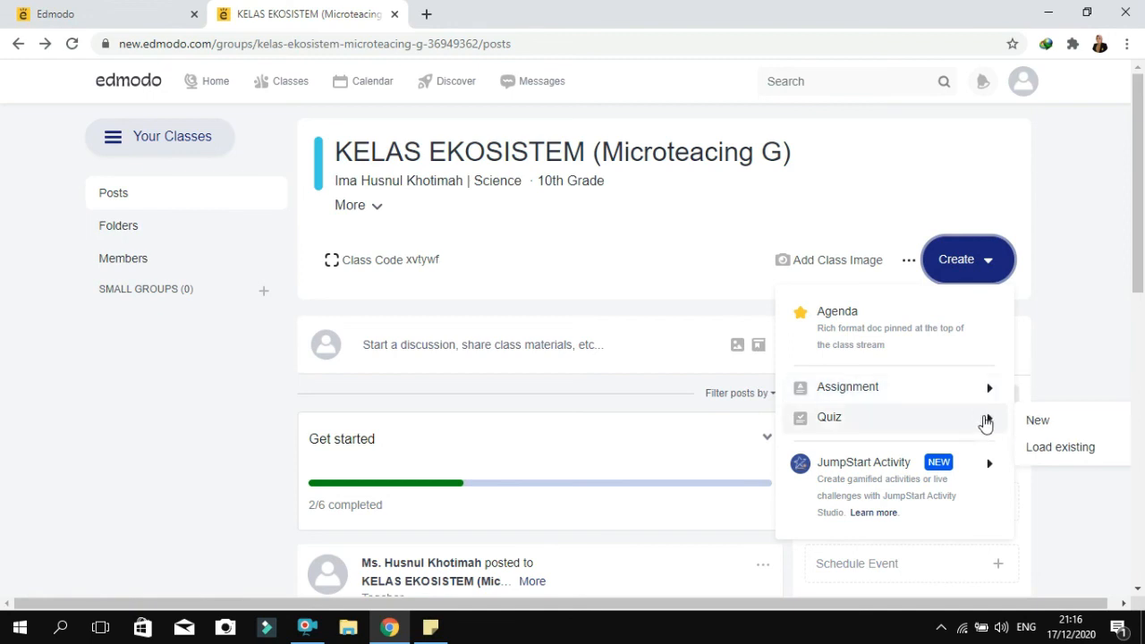
pyautogui.moveTo(983, 465)
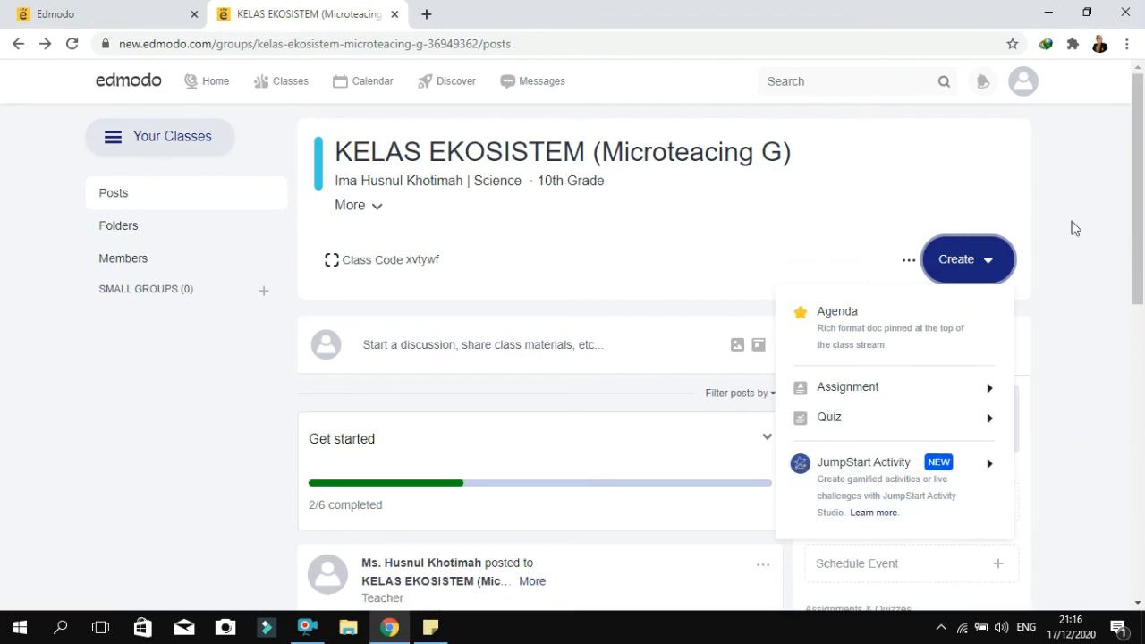
pyautogui.click(988, 267)
pyautogui.click(989, 266)
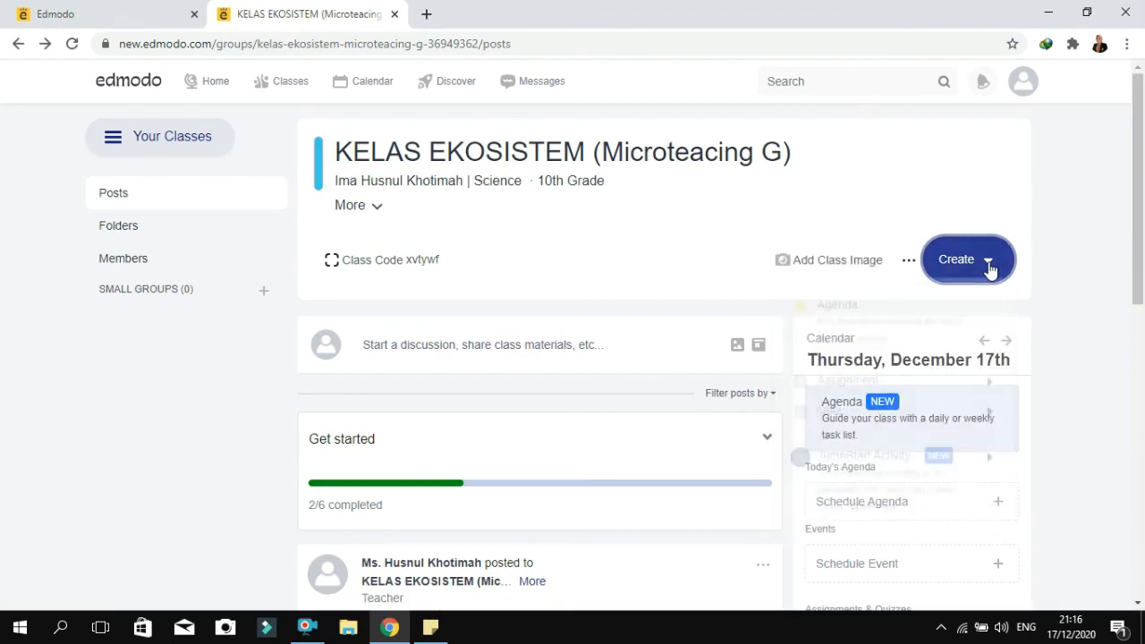
pyautogui.click(1143, 260)
pyautogui.moveTo(1143, 260)
pyautogui.mouseDown()
pyautogui.moveTo(1134, 517)
pyautogui.moveTo(1134, 261)
pyautogui.mouseUp()
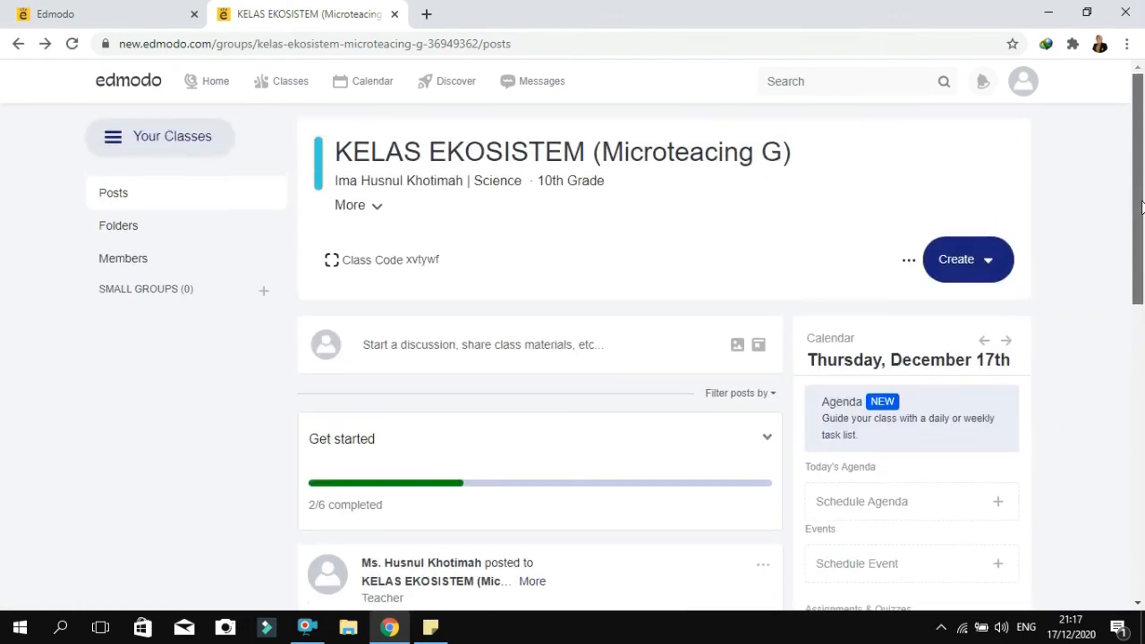
# Leave the class and go to the Edmodo home page
pyautogui.moveTo(271, 90)
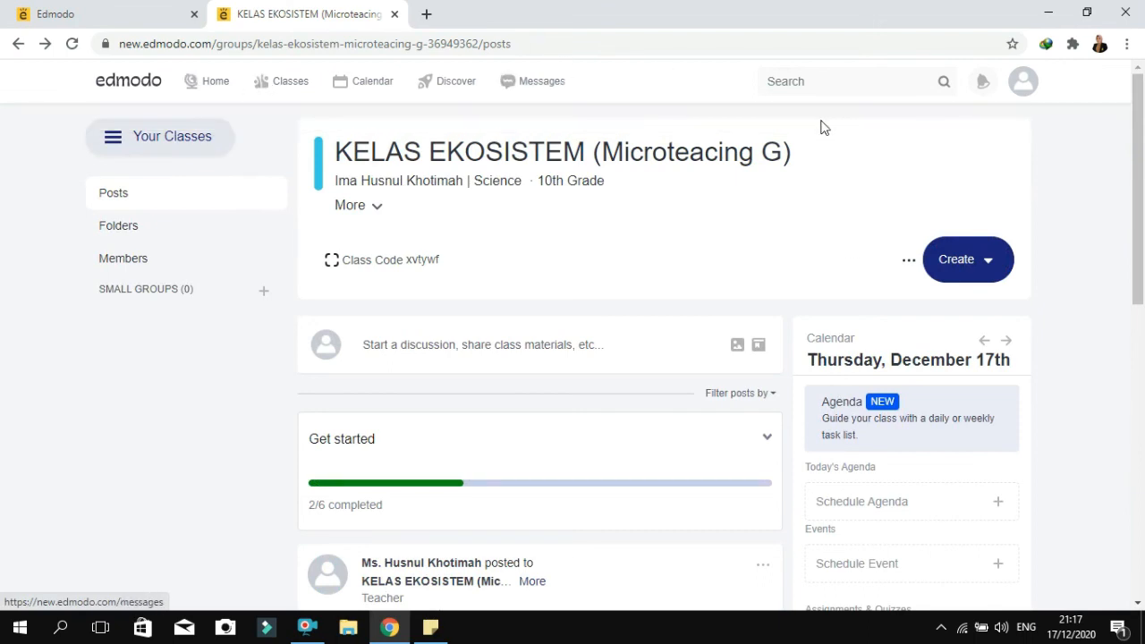
pyautogui.click(209, 87)
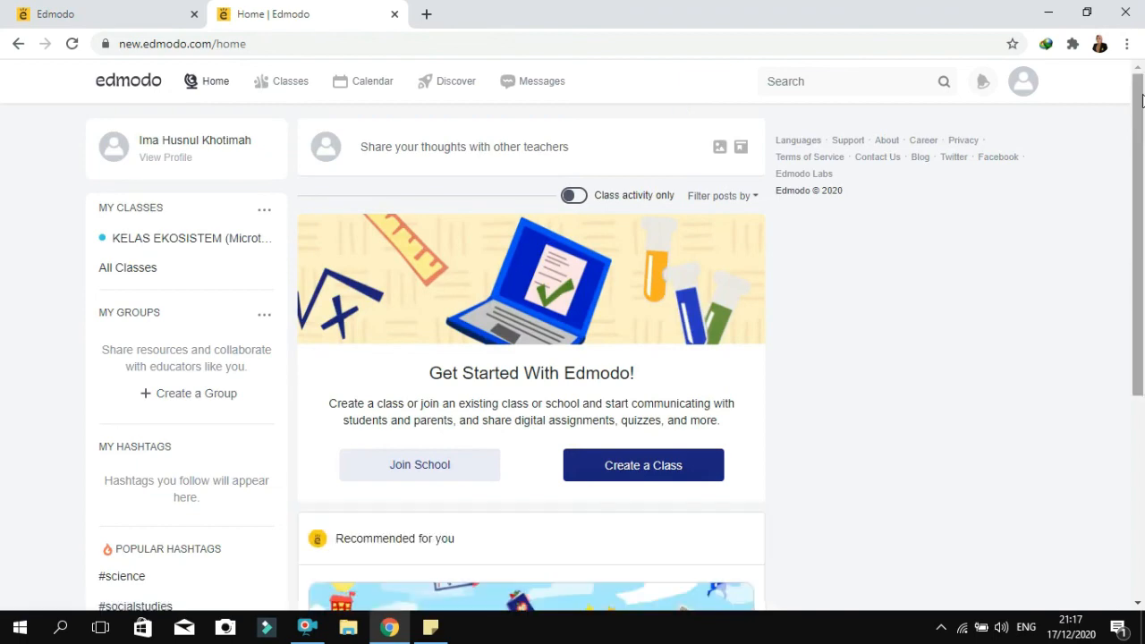
pyautogui.moveTo(1142, 109)
pyautogui.mouseDown()
pyautogui.moveTo(1140, 344)
pyautogui.moveTo(1142, 95)
pyautogui.mouseUp()
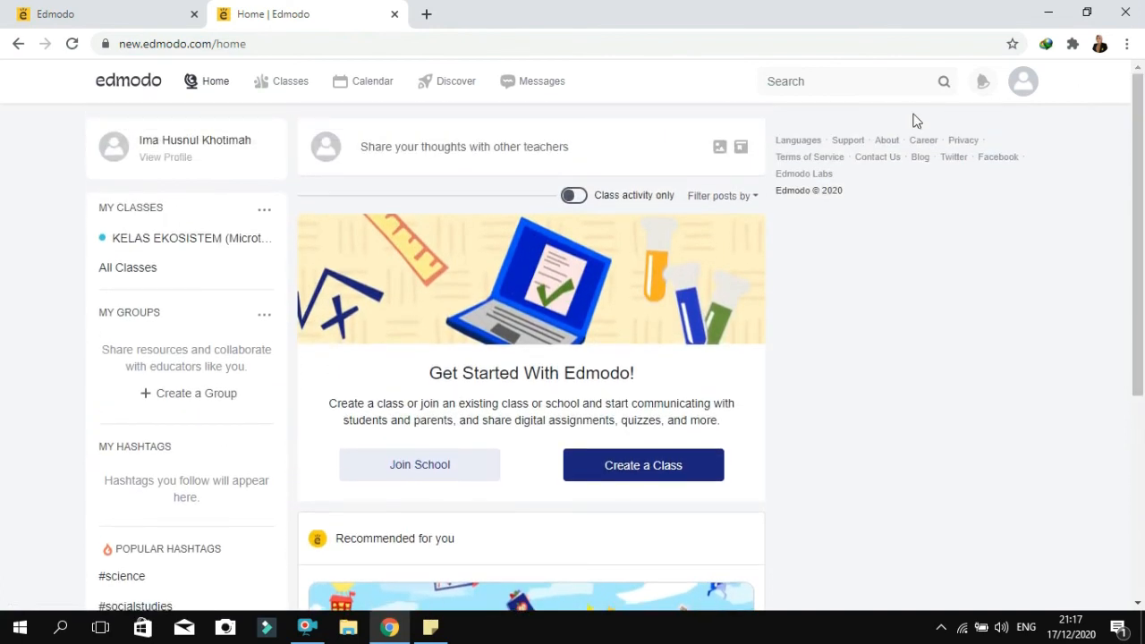